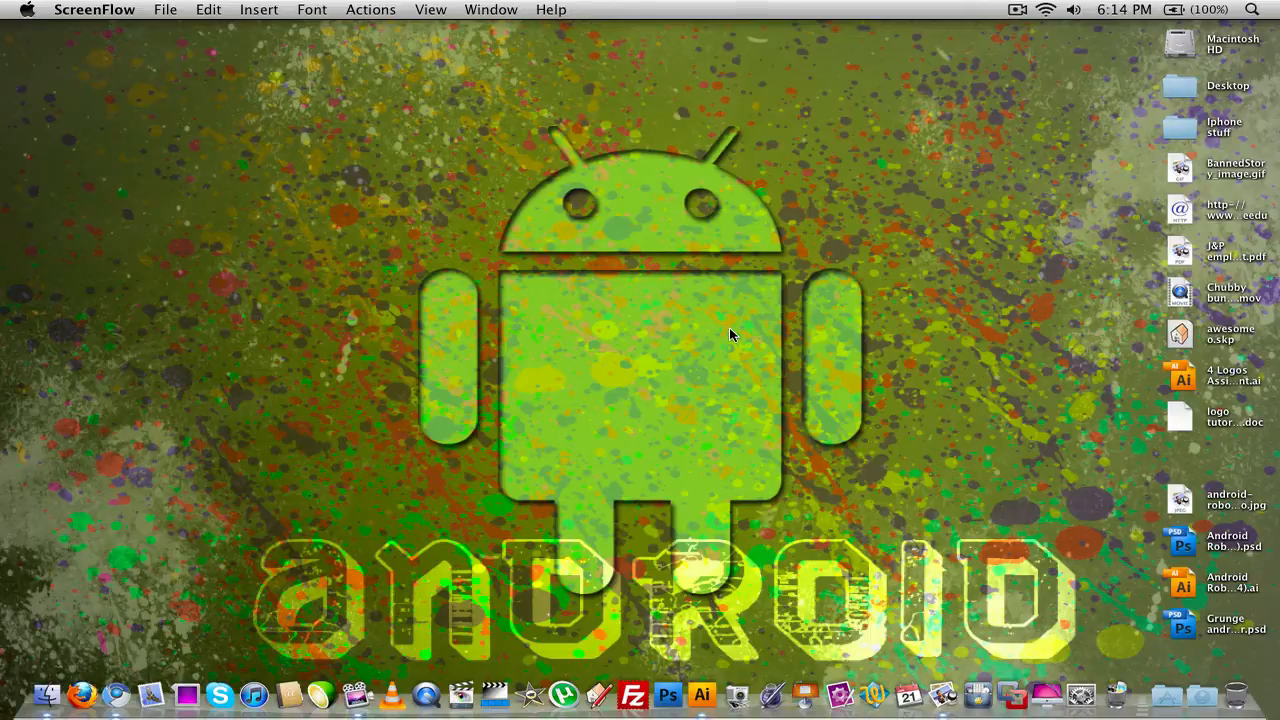
Switch to Chromium and search Google Images for "android robot"
left_click(116, 695)
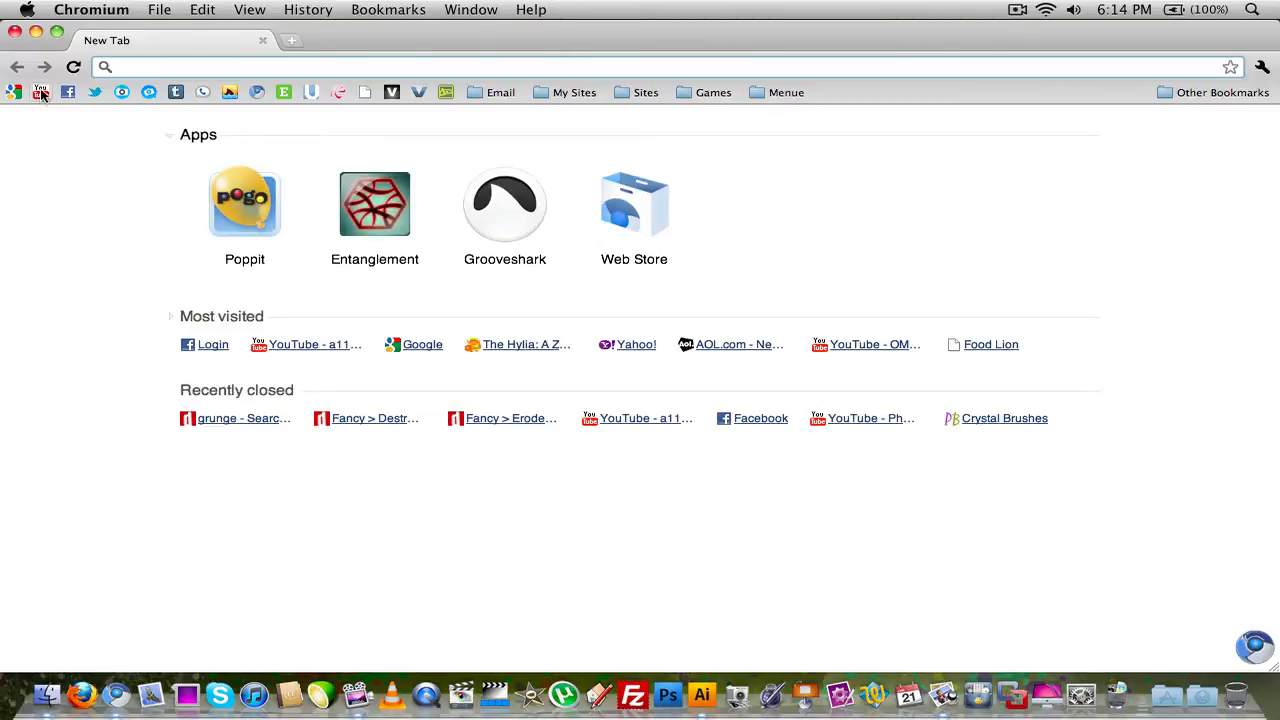
left_click(14, 92)
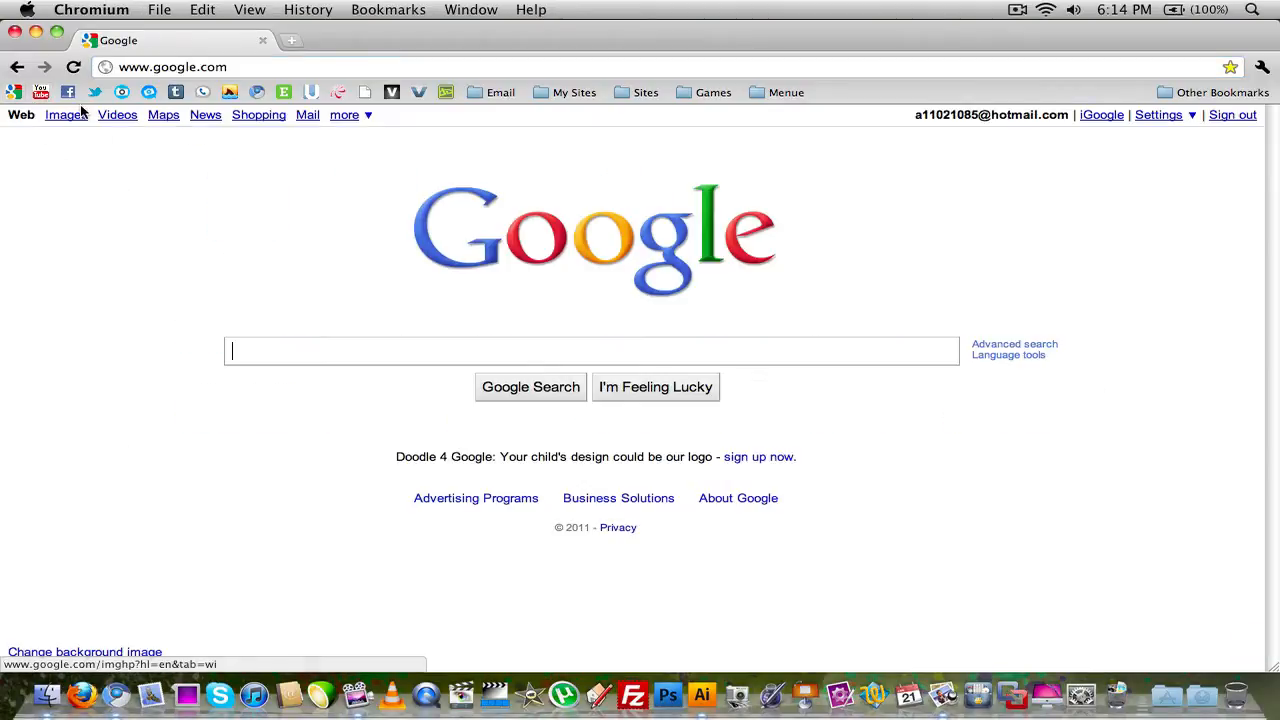
left_click(79, 115)
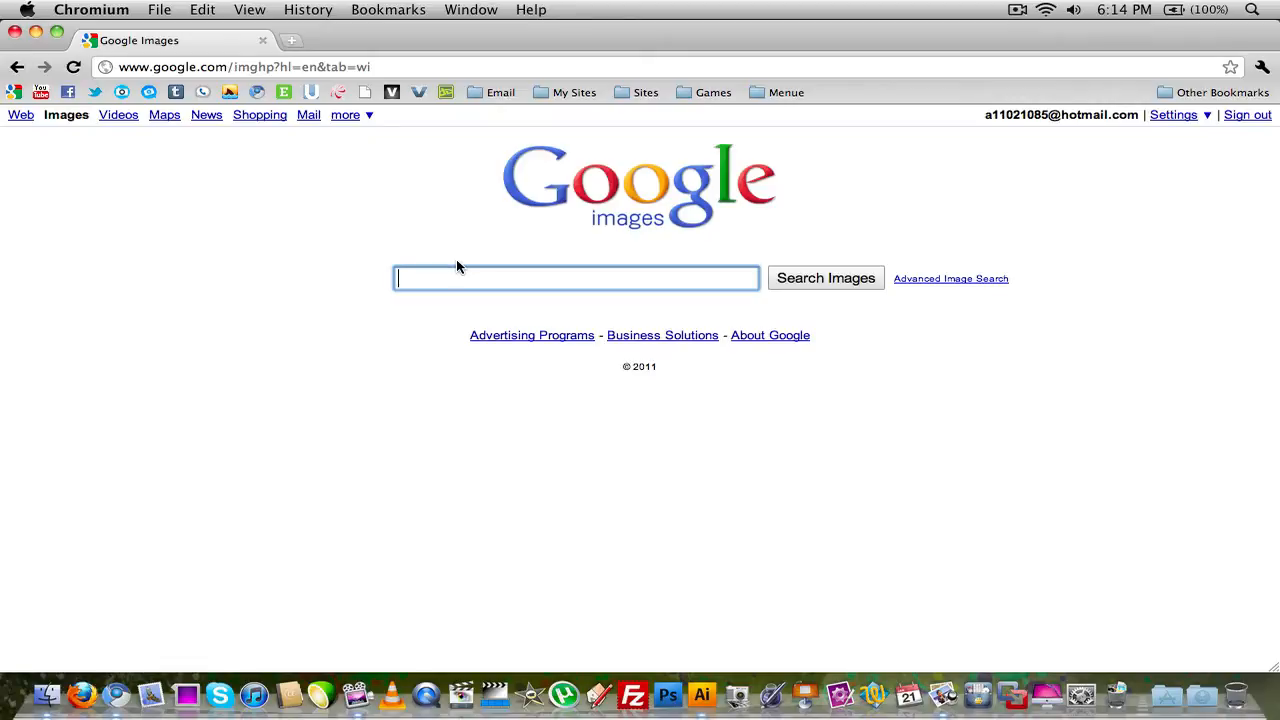
type("android wa")
key("BackSpace")
key("BackSpace")
type("r")
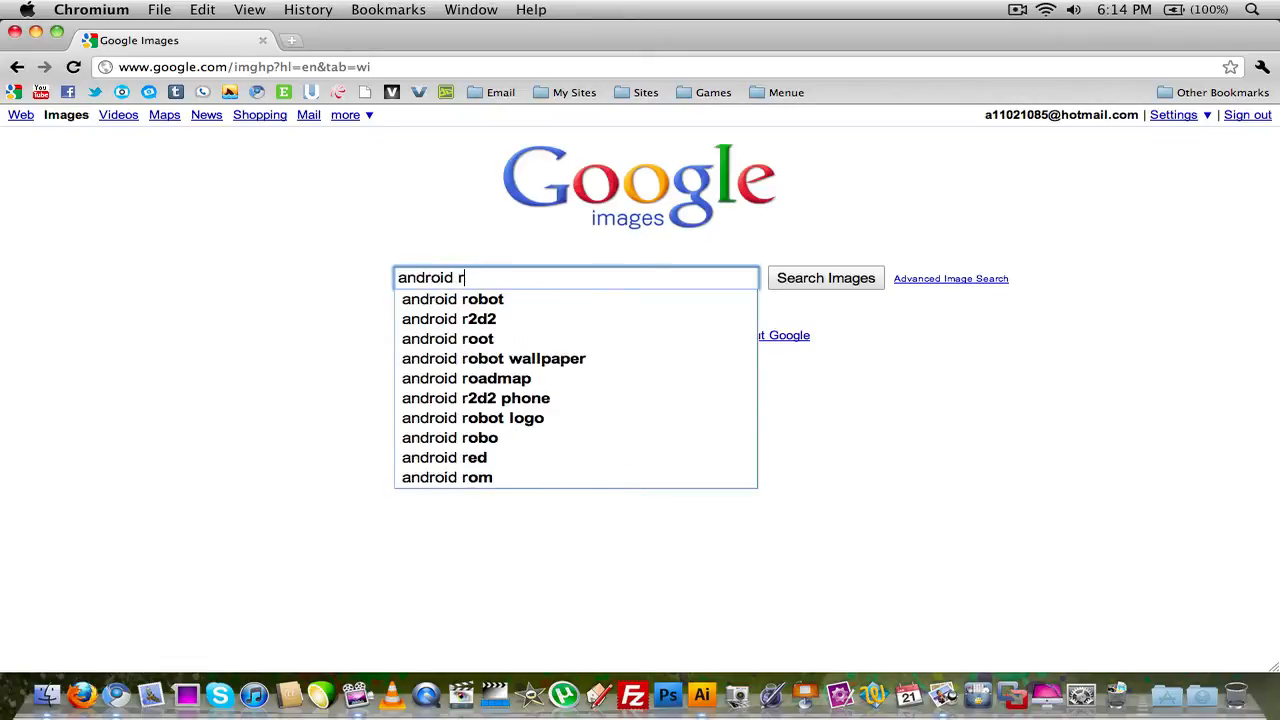
key("Down")
key("Return")
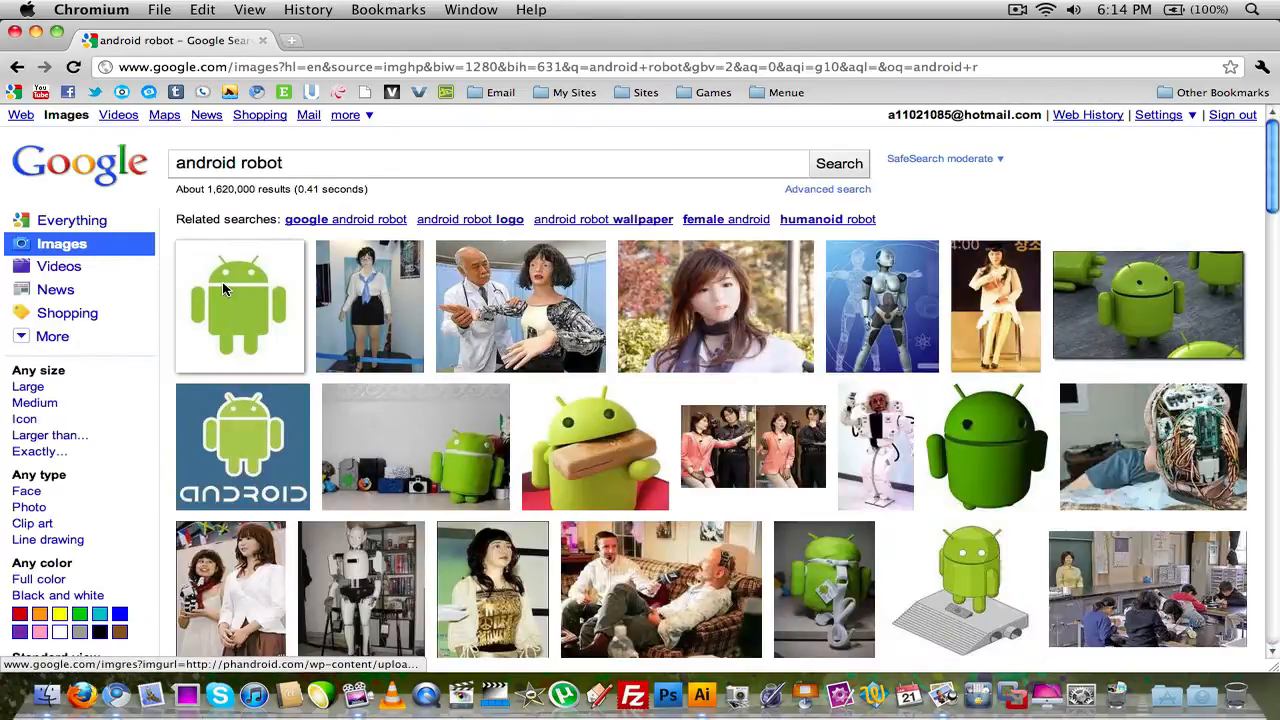
Check the flat green Android logo in the image results and view the android-robot-logo.jpg copy saved on the desktop
mouse_move(223, 288)
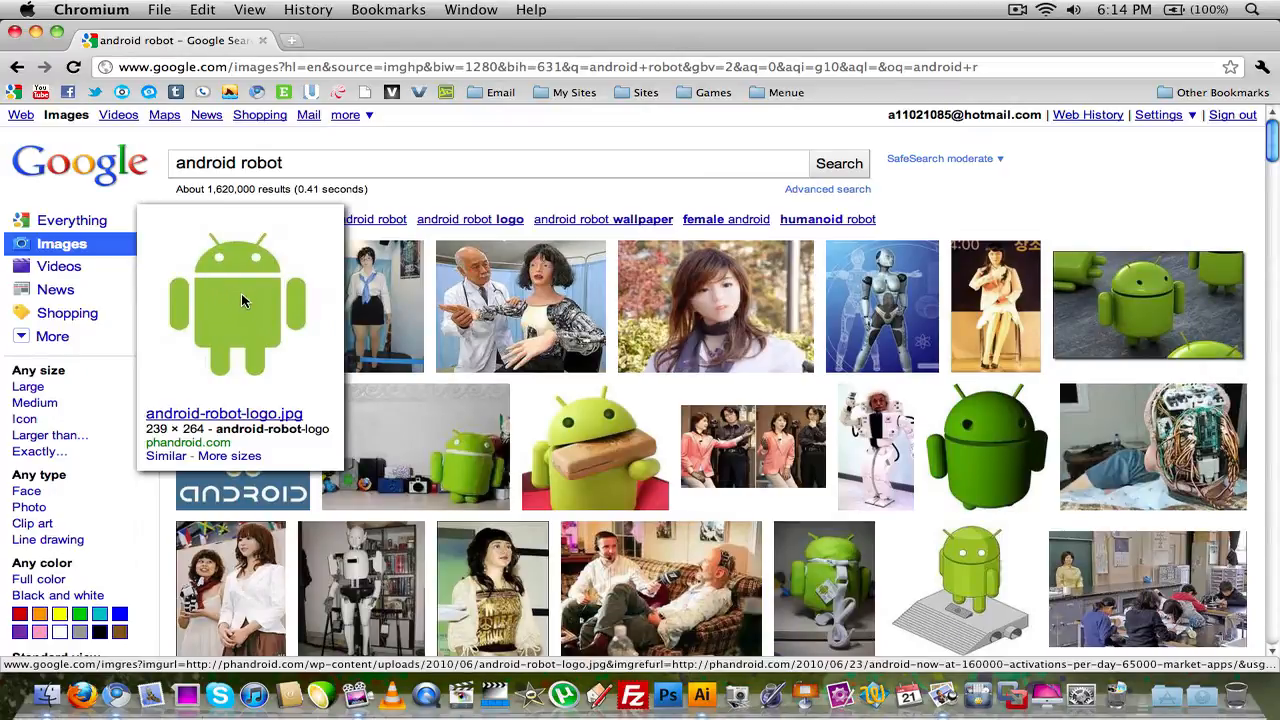
left_click(241, 293)
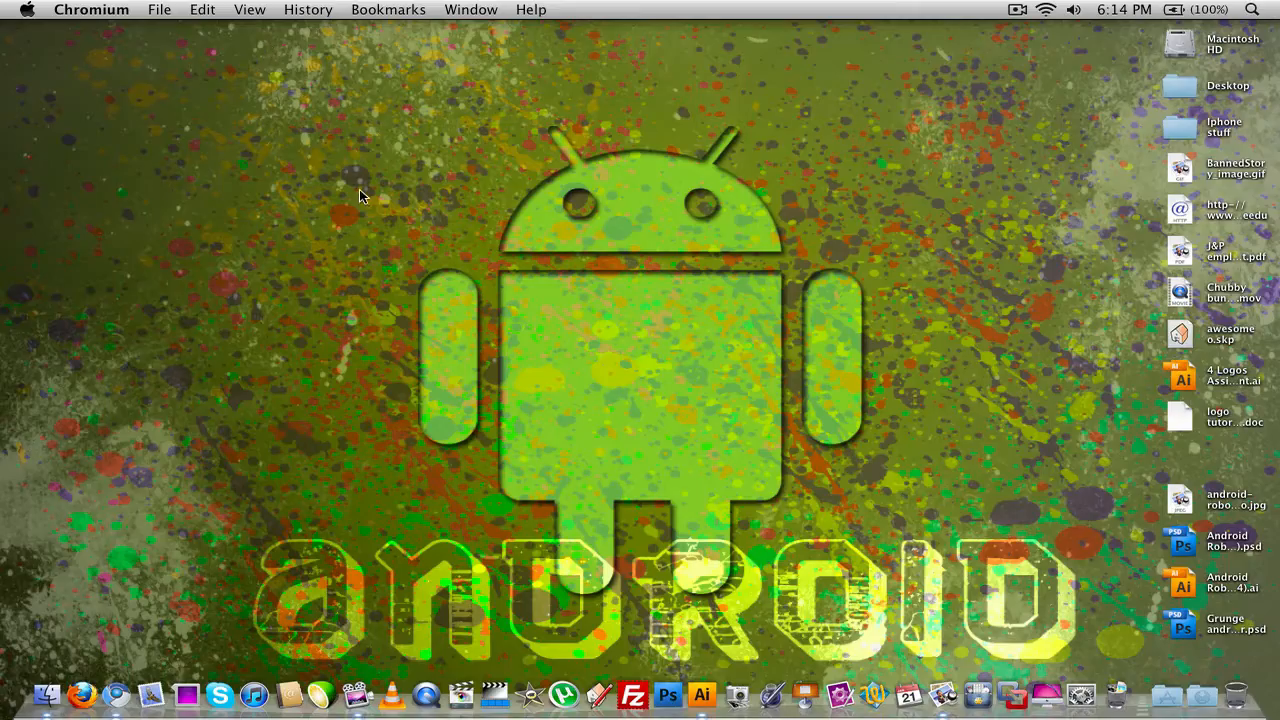
left_click(360, 196)
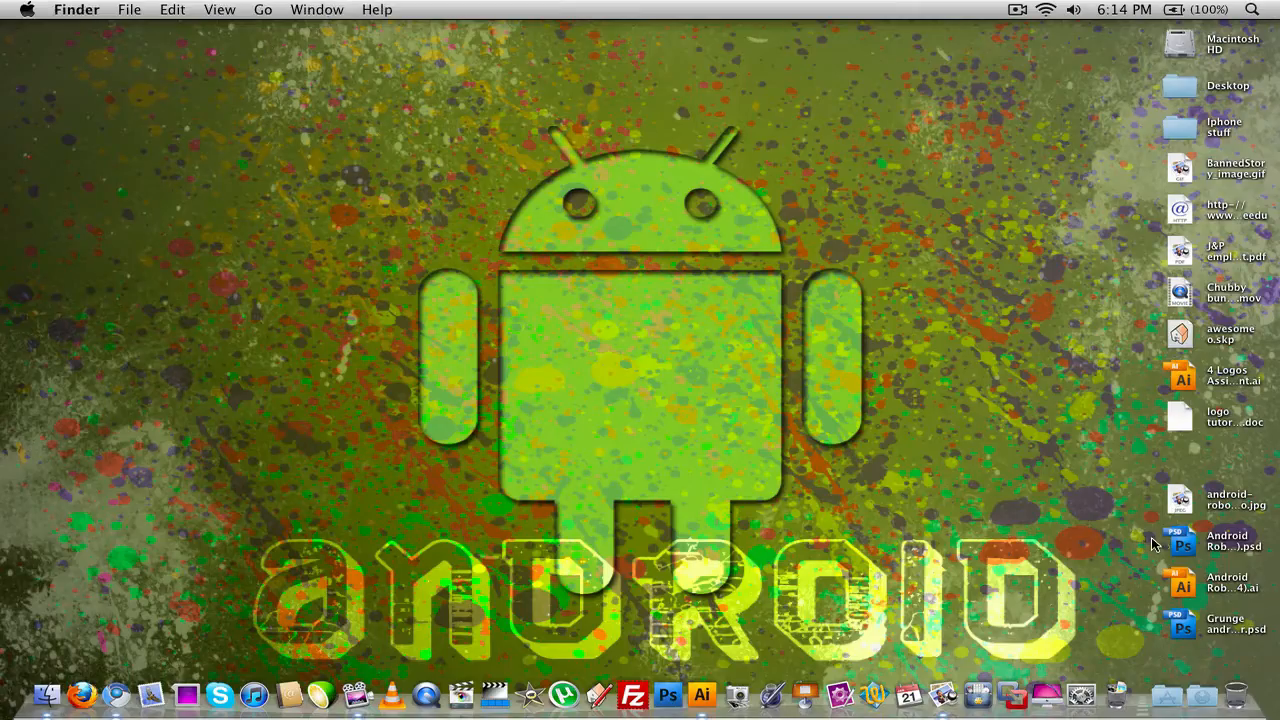
double_click(1178, 502)
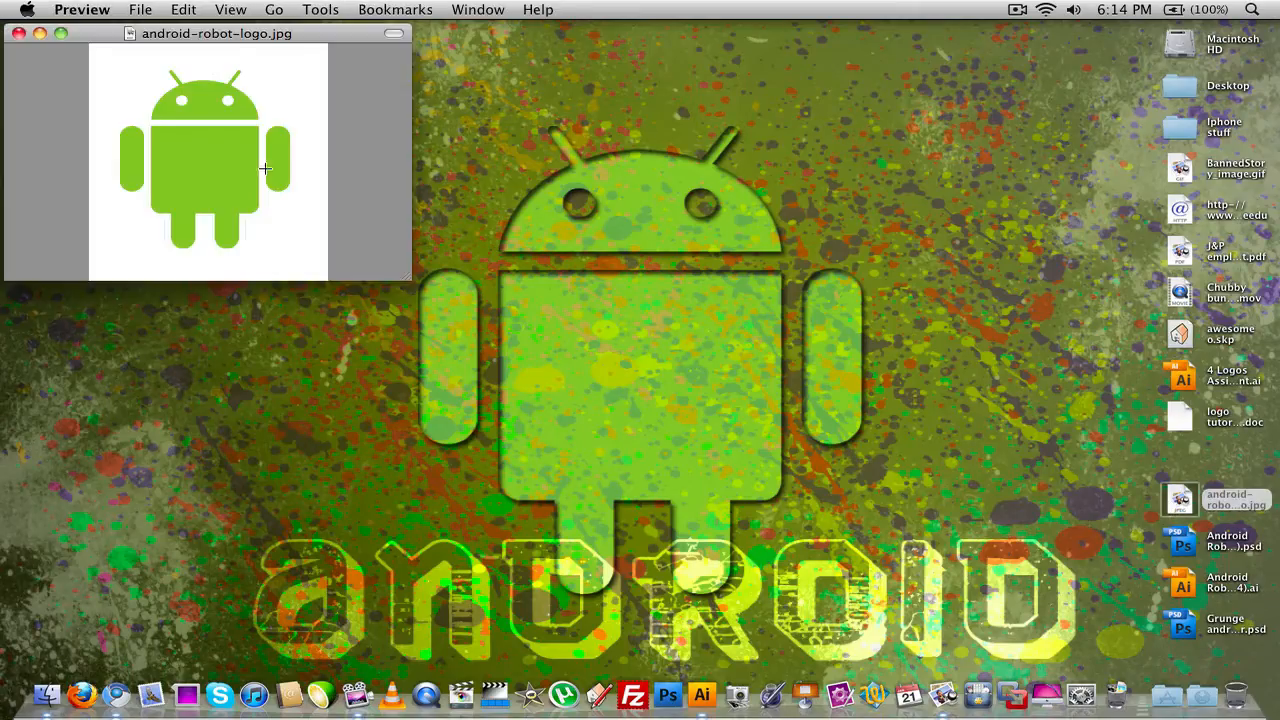
left_click(18, 34)
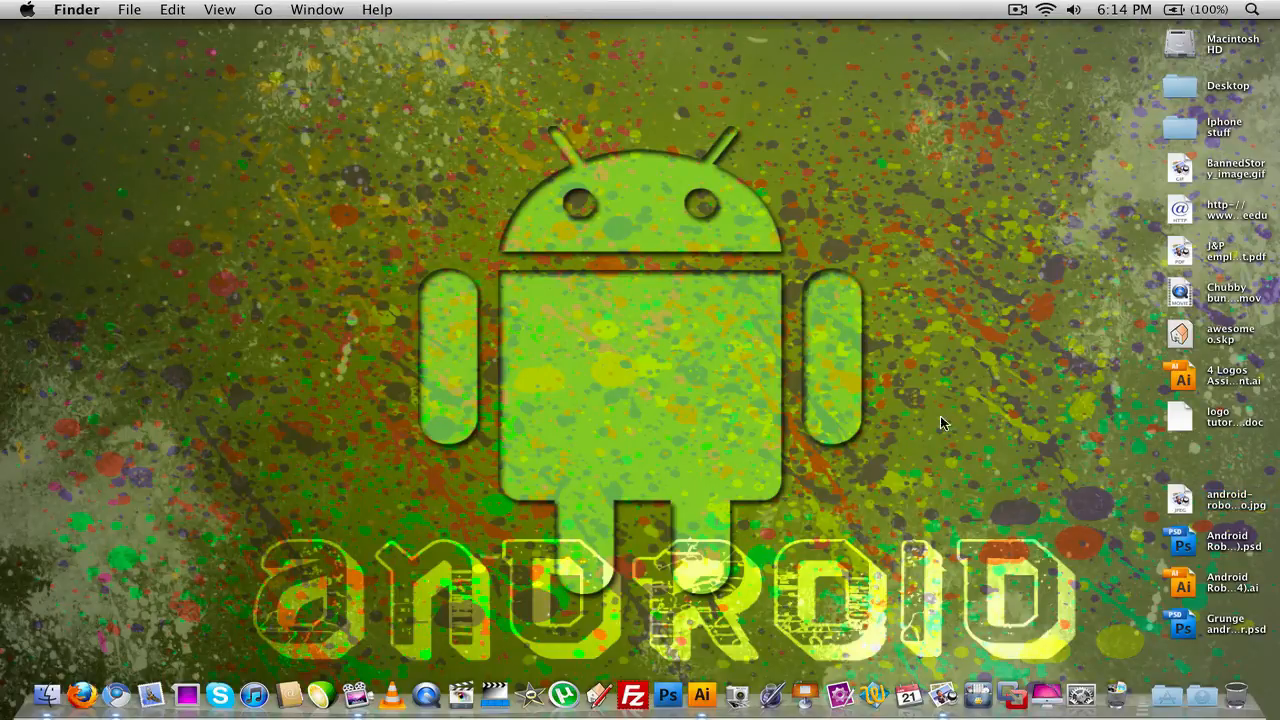
Open android-robot-logo.jpg from the desktop in Illustrator
left_click_drag(1178, 502, 703, 694)
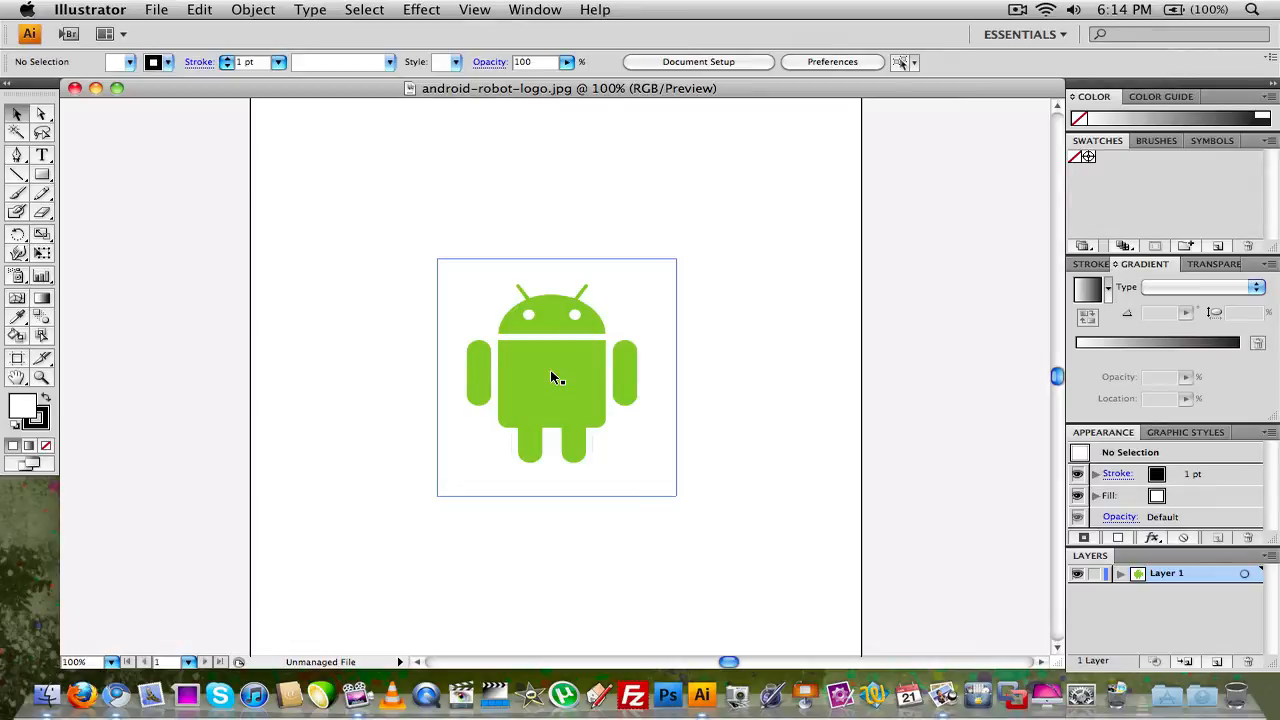
key("super+equal")
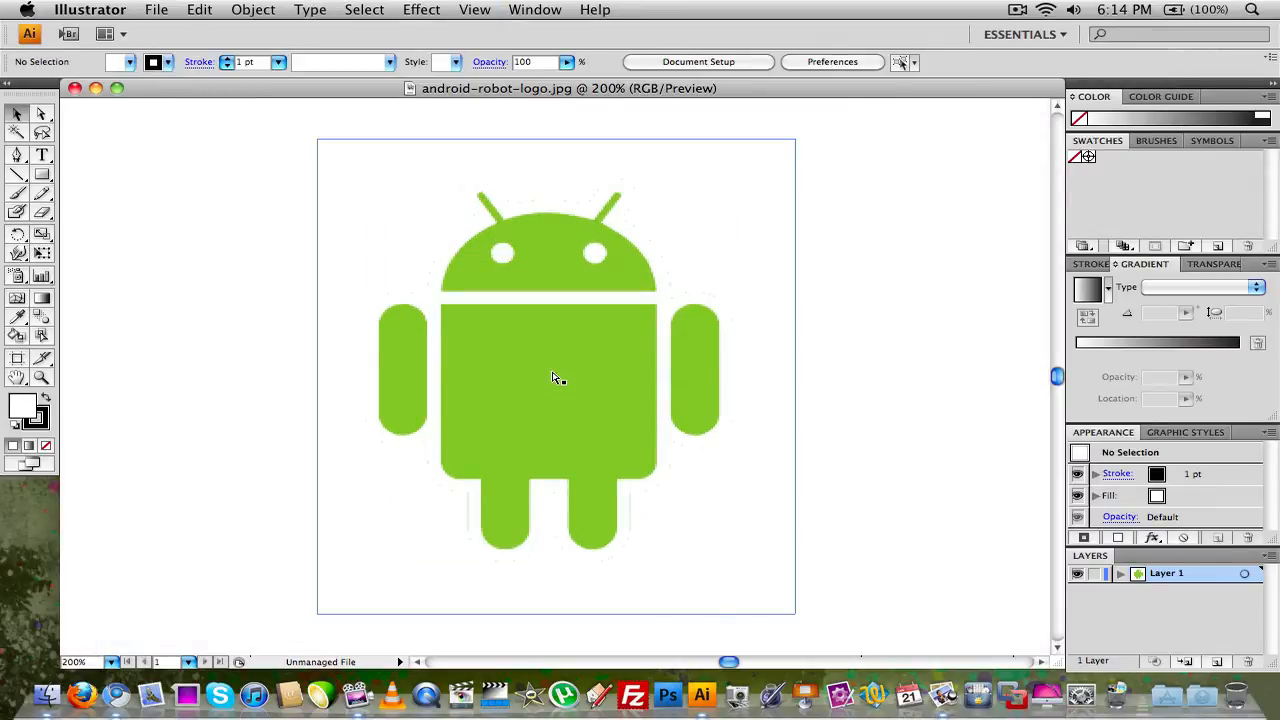
key("super+equal")
Lock Layer 1 holding the logo image and add a new layer above it
scroll(553, 373, "up", 1)
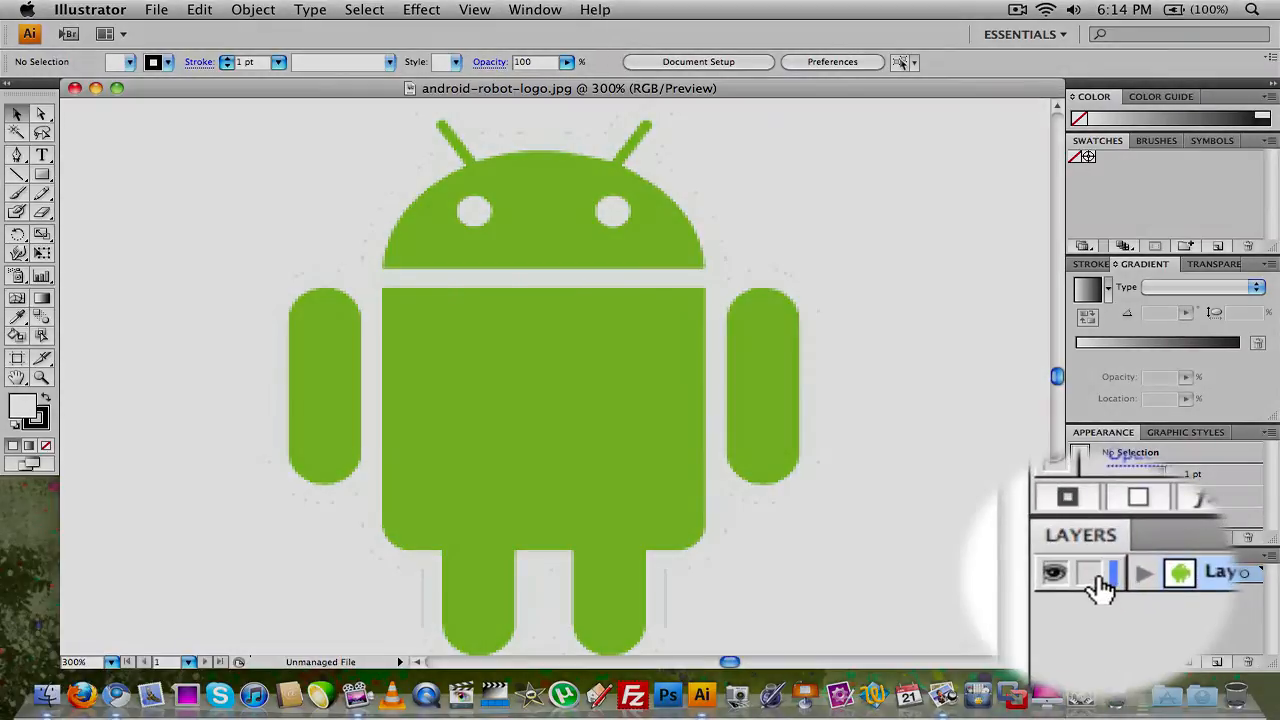
left_click(1095, 572)
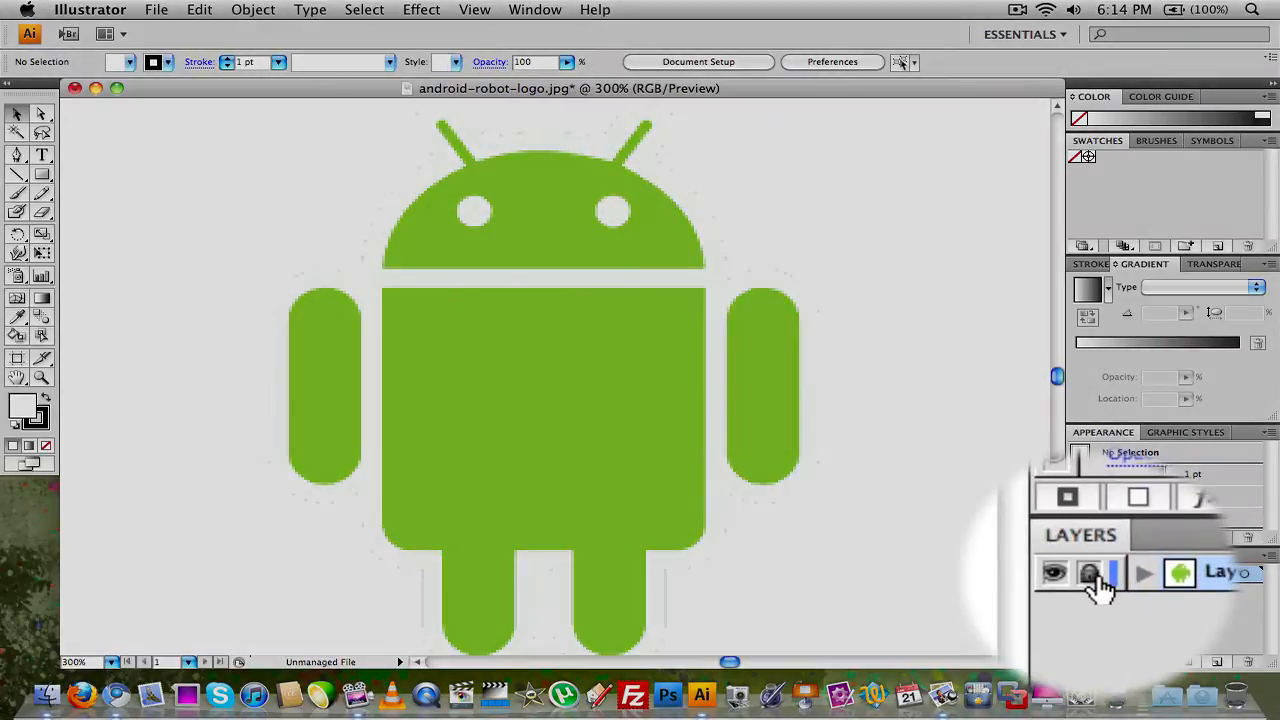
left_click(1153, 601)
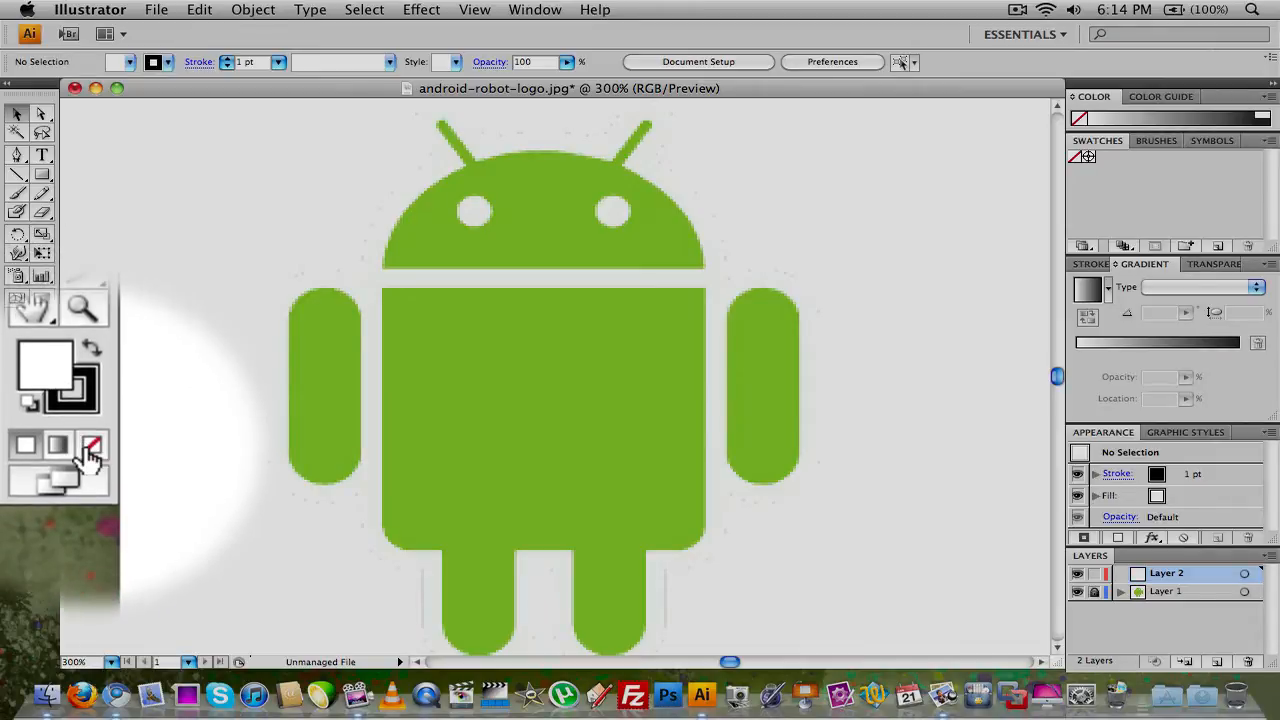
With the fill set to None, trace the torso's top edge and right edge down to the rounded corner using the Pen tool
left_click(91, 490)
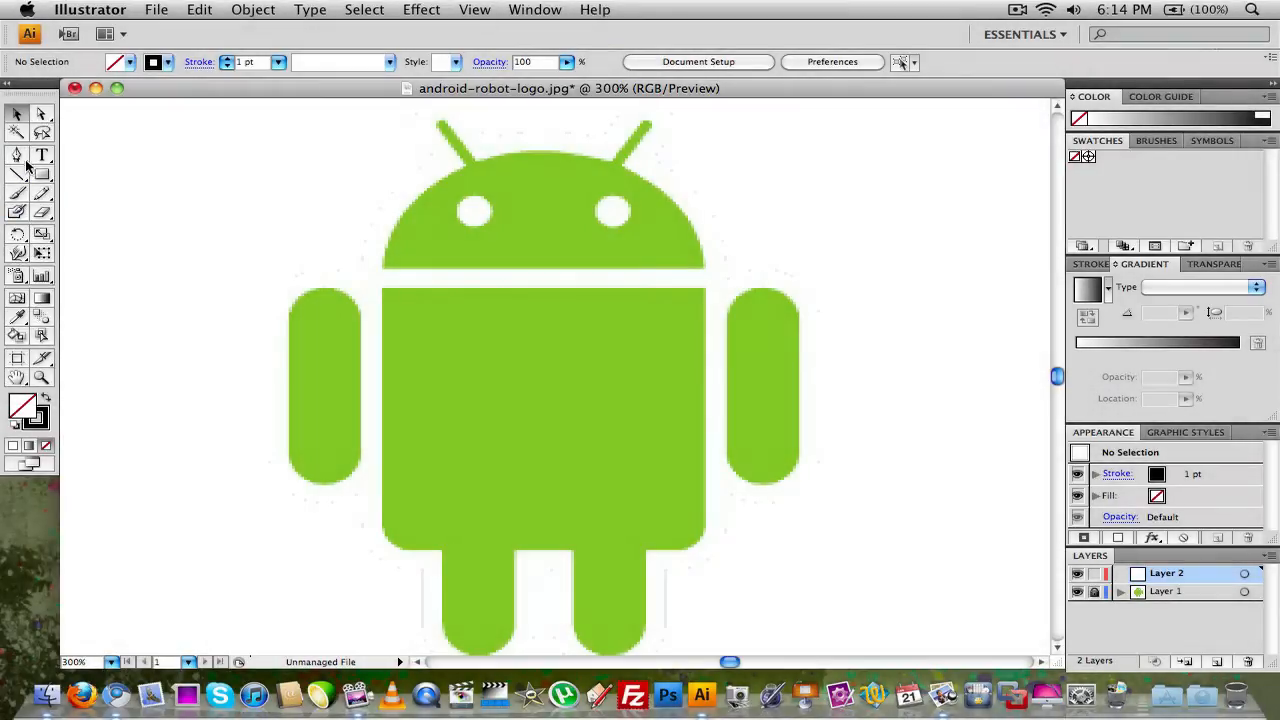
left_click(17, 155)
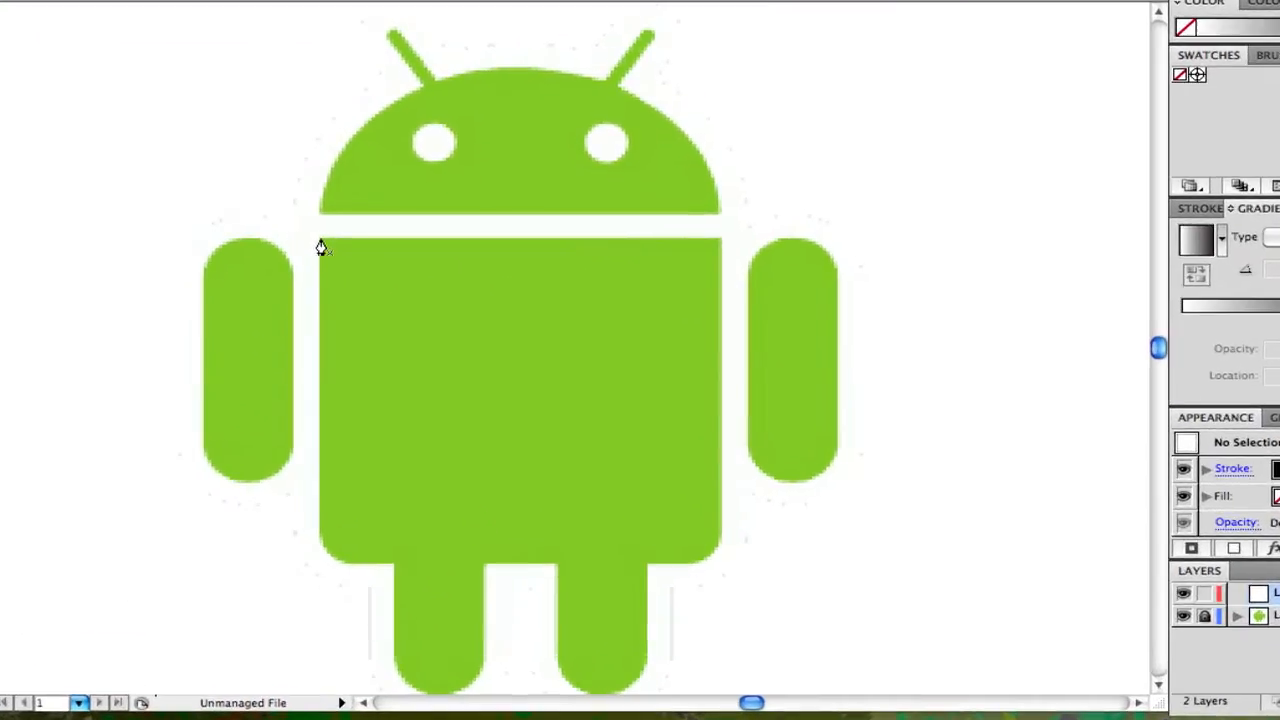
left_click(382, 290)
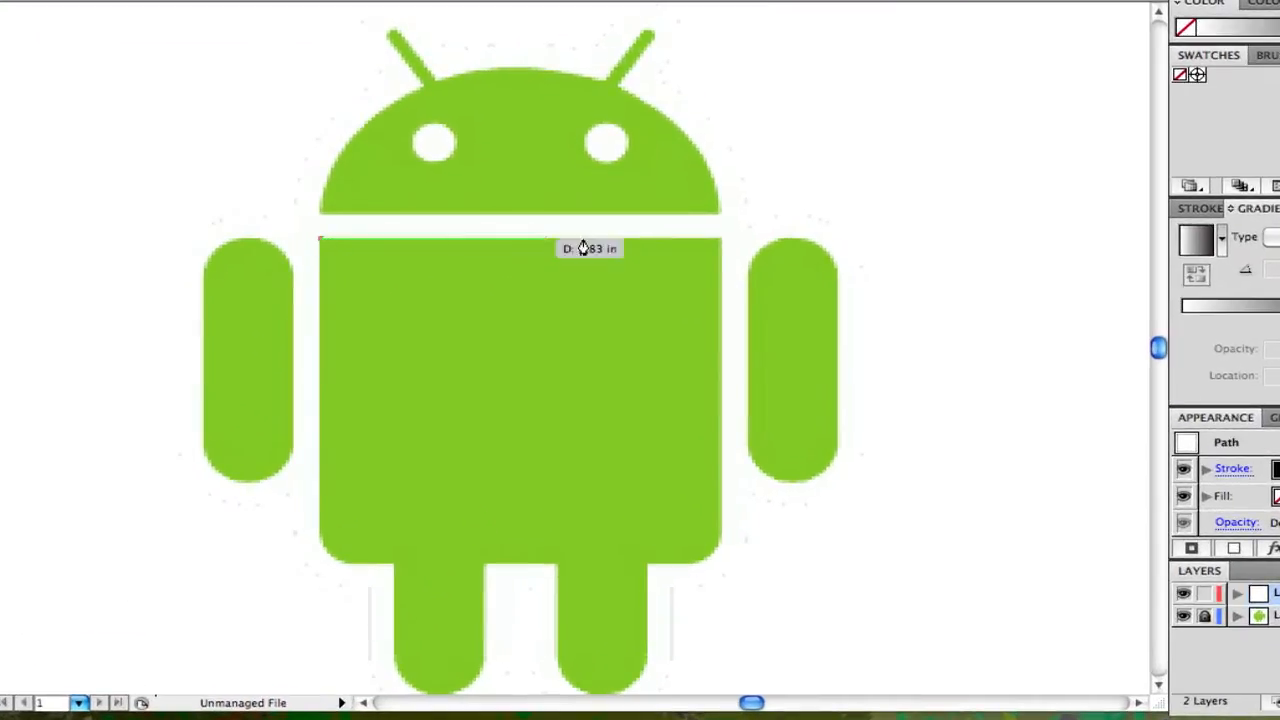
left_click(721, 239)
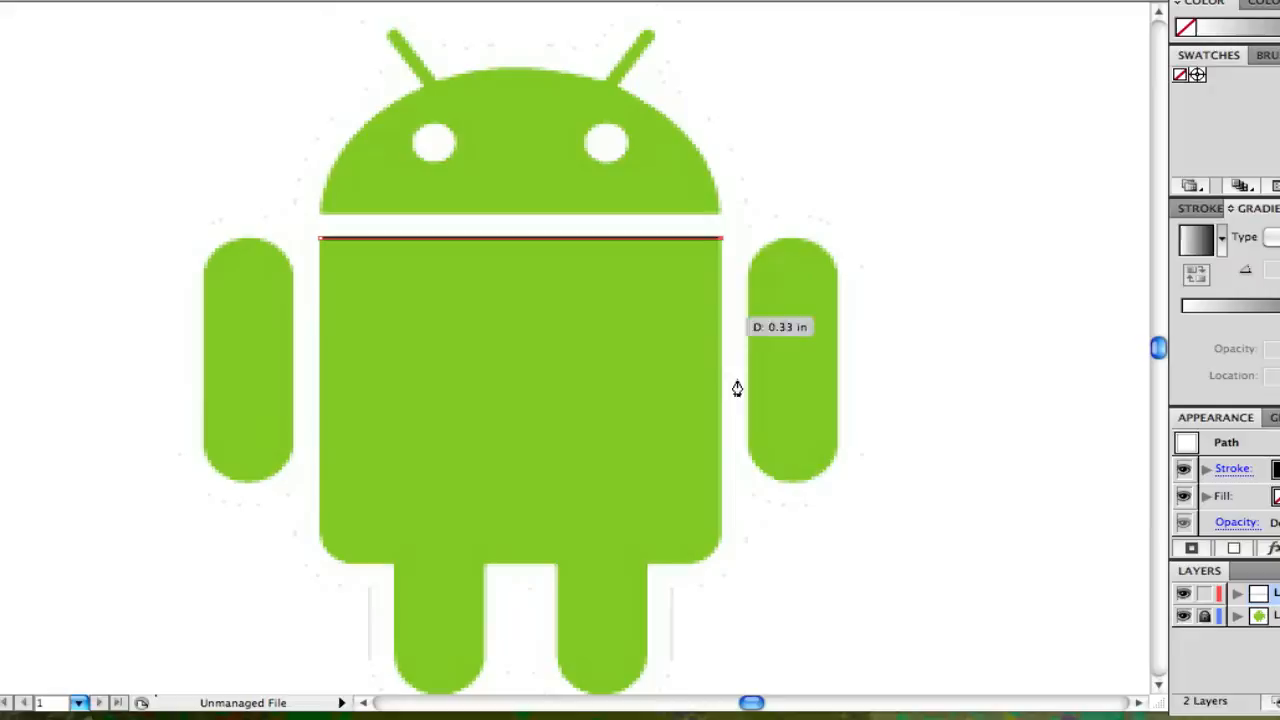
left_click(717, 555)
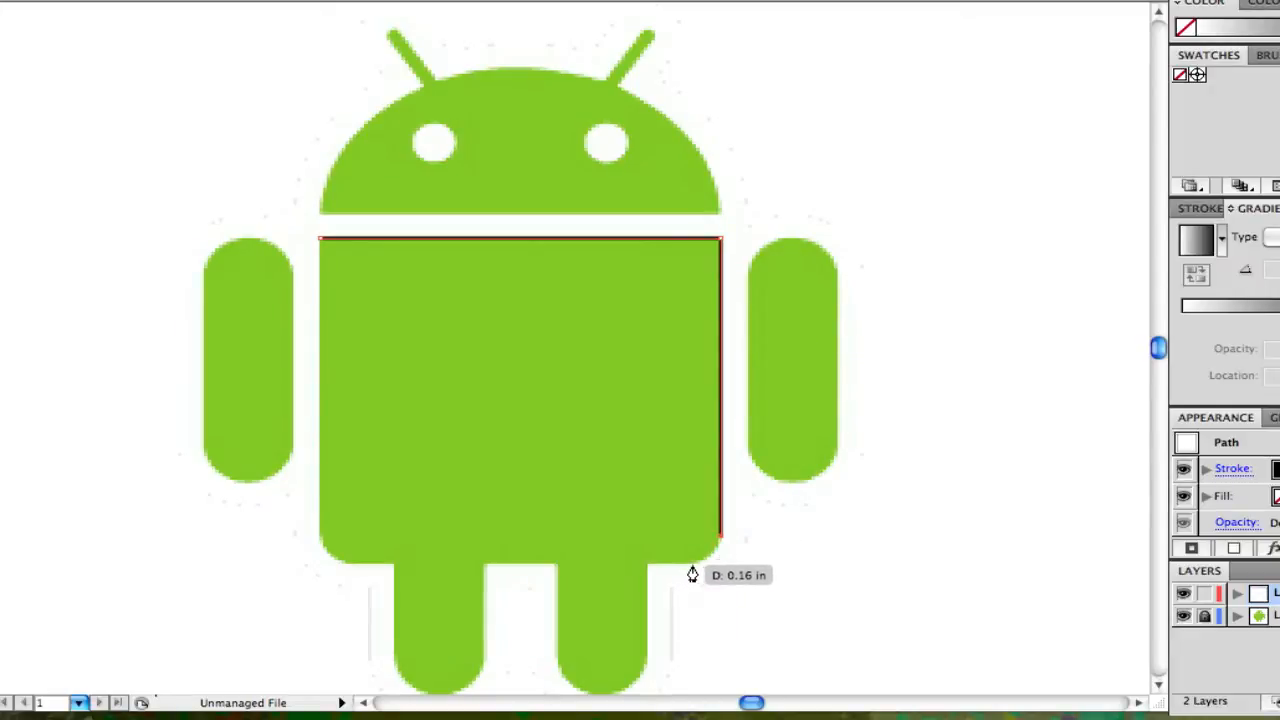
Continue the path around the torso's lower-right rounded corner and along the bottom edge to the lower-left corner
key("super+equal")
key("super+equal")
key("super+equal")
scroll(765, 401, "down", 10)
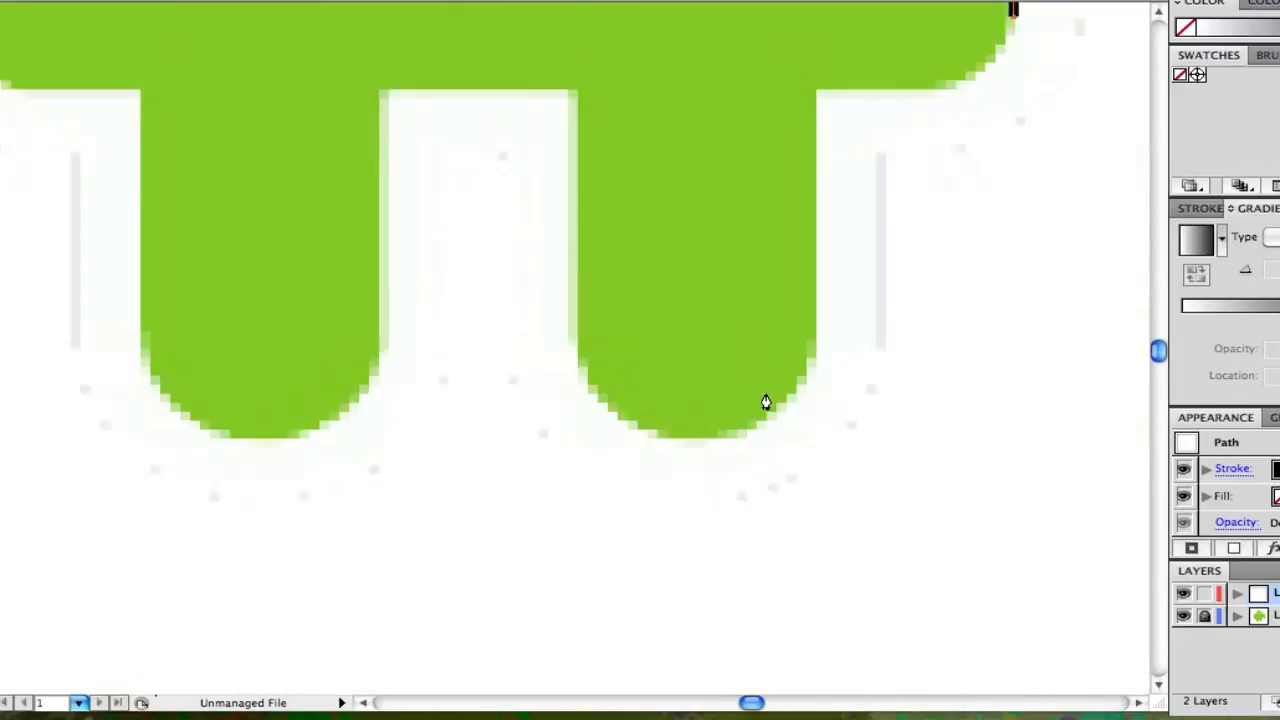
scroll(765, 401, "up", 5)
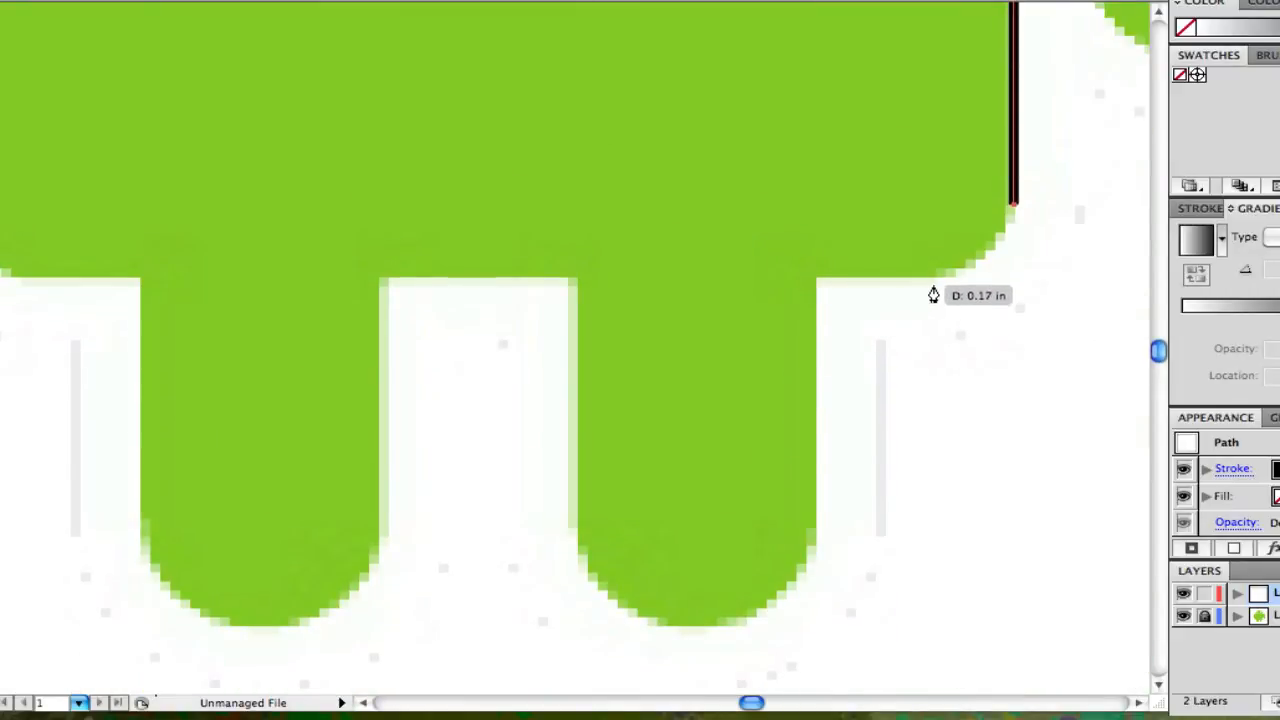
left_click_drag(933, 280, 859, 279)
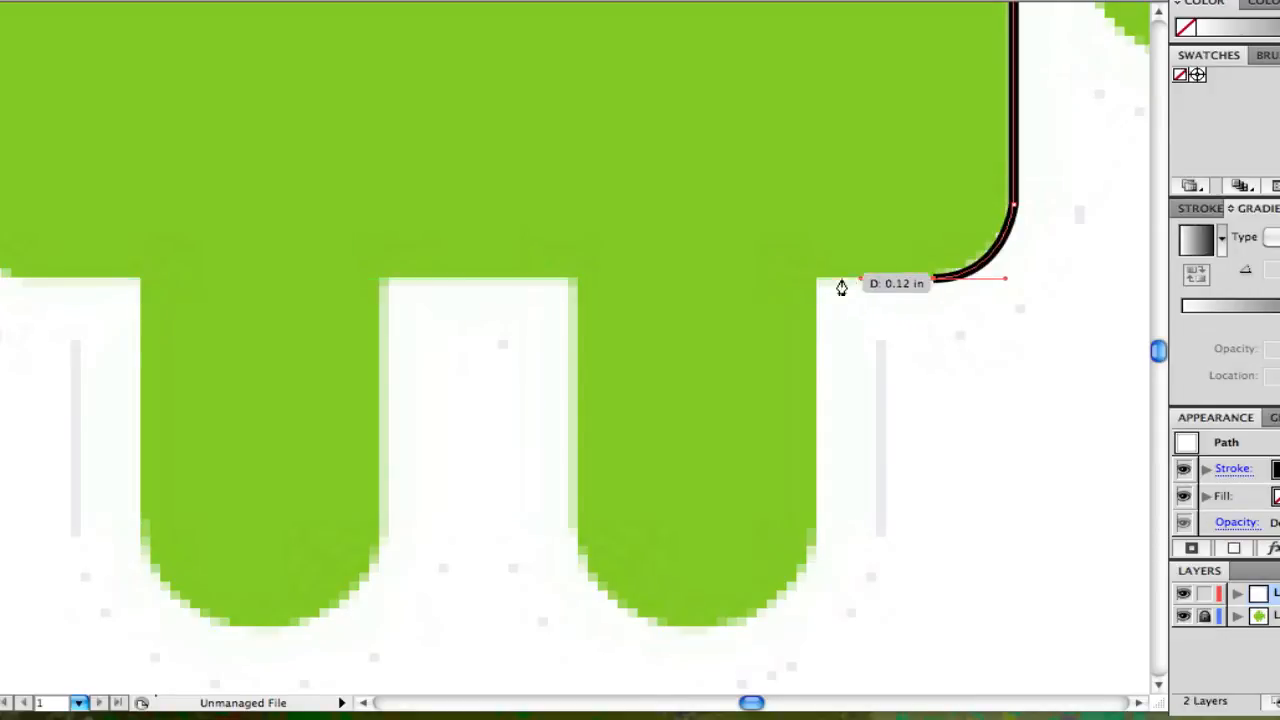
left_click(10, 279)
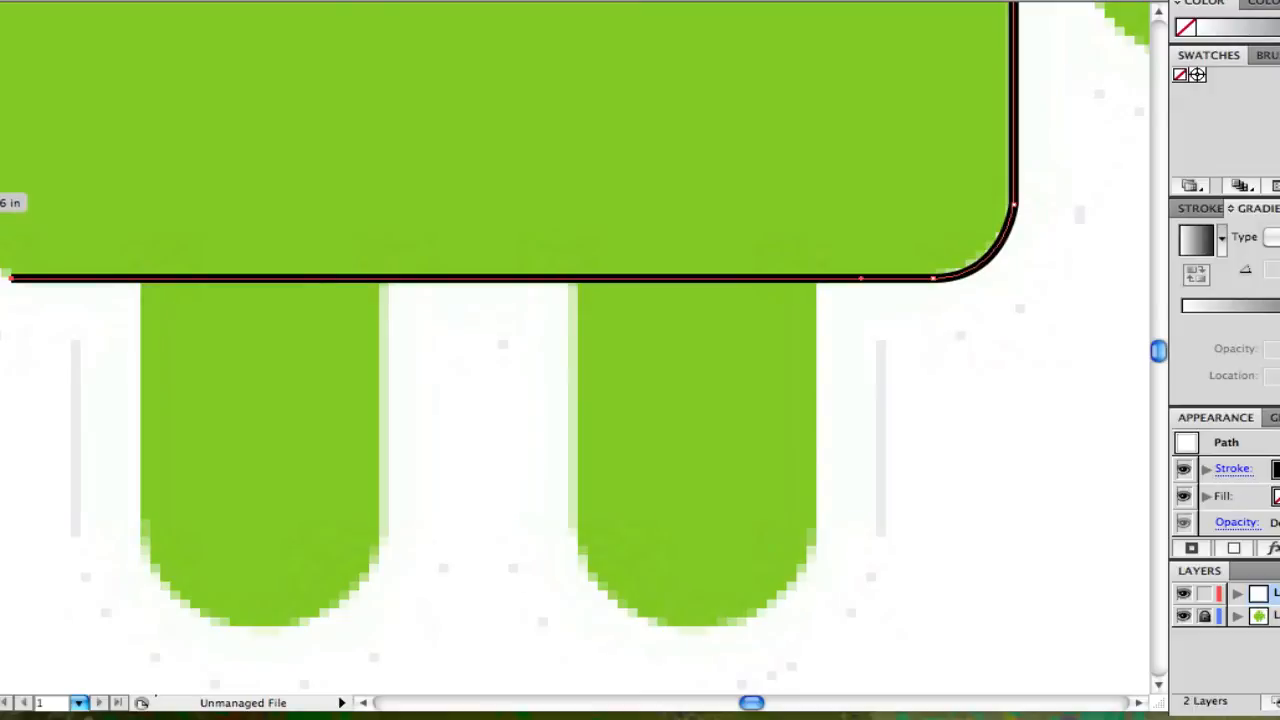
Curve the path around the torso's lower-left corner, close it at the upper-left starting point, and deselect it
mouse_move(20, 221)
left_mouse_down()
mouse_move(35, 206)
mouse_move(34, 157)
left_mouse_up()
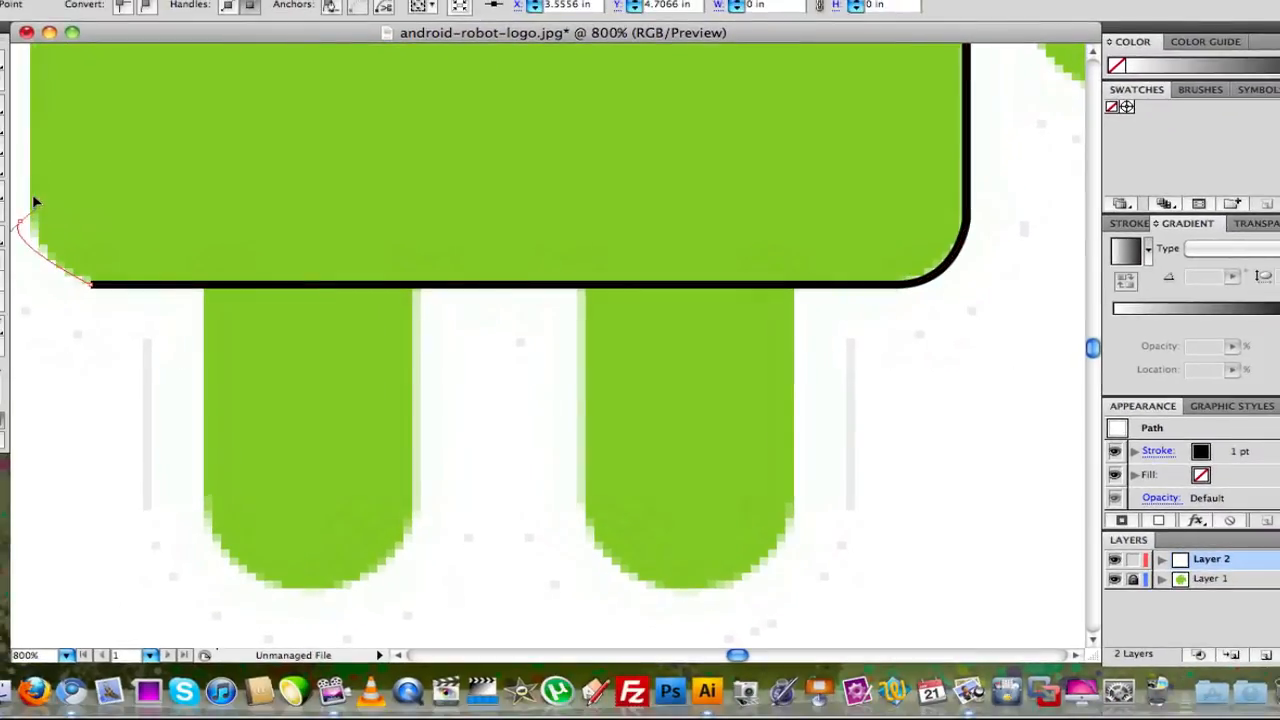
key("super+z")
scroll(43, 191, "up", 5)
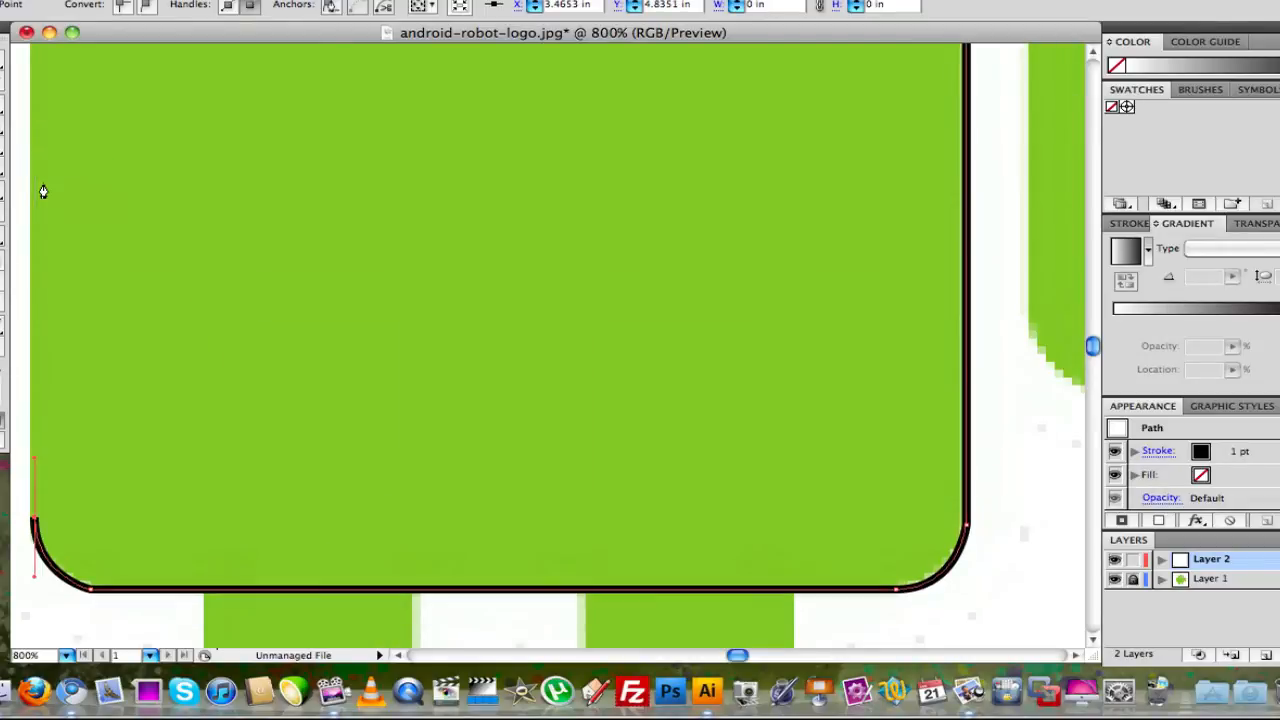
scroll(50, 193, "up", 5)
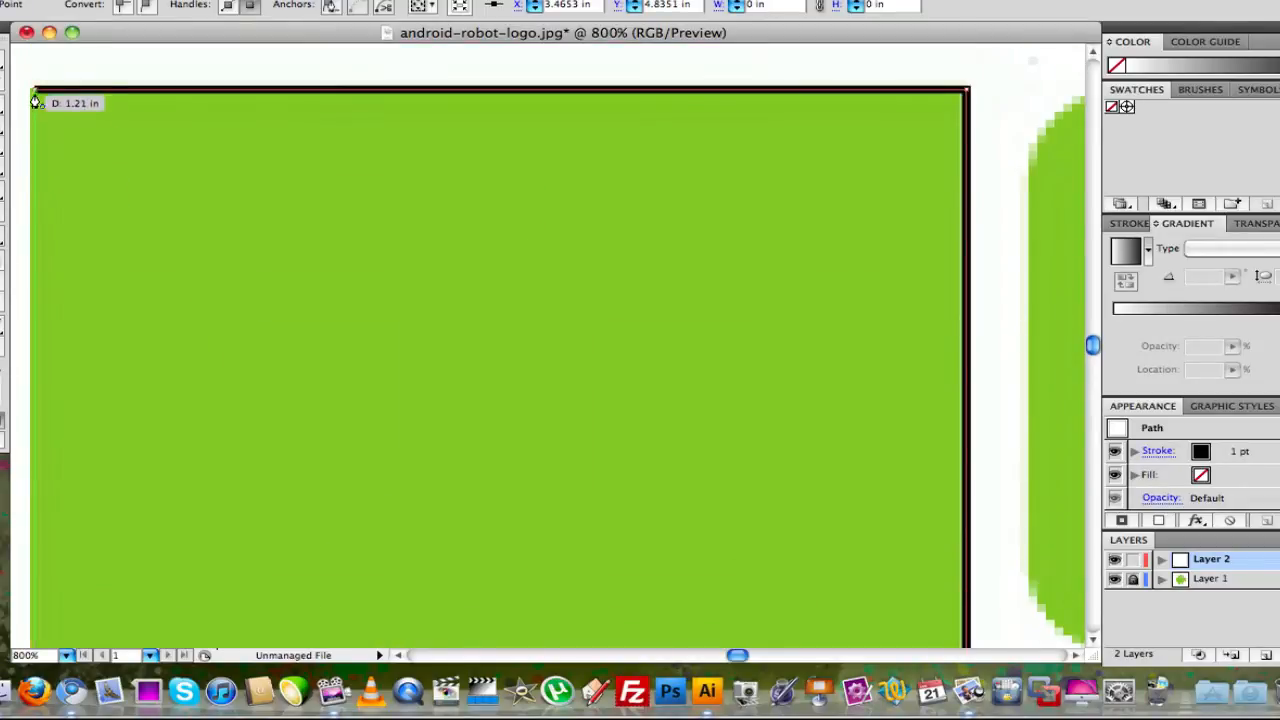
left_click(35, 102)
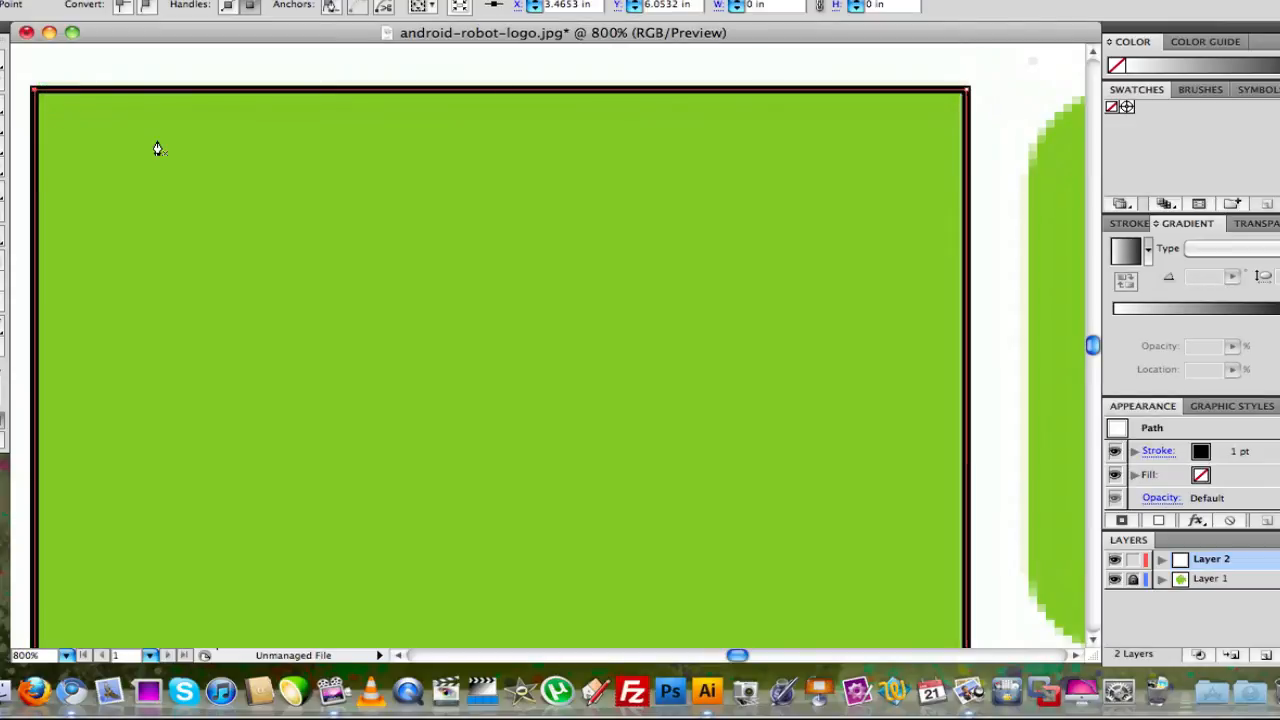
key("super+minus")
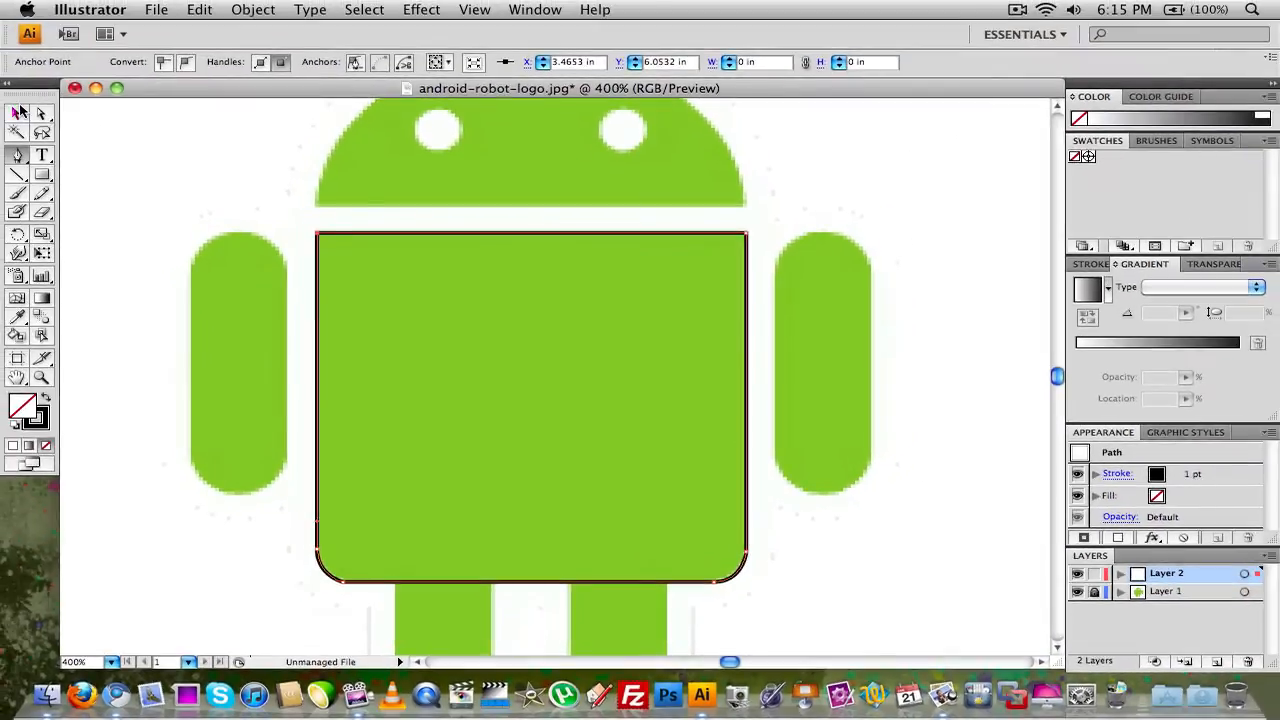
left_click(17, 113)
left_click(69, 119)
Fill the traced torso path with the green sampled from the robot's left arm using the Eyedropper, and deselect it
scroll(382, 380, "down", 2)
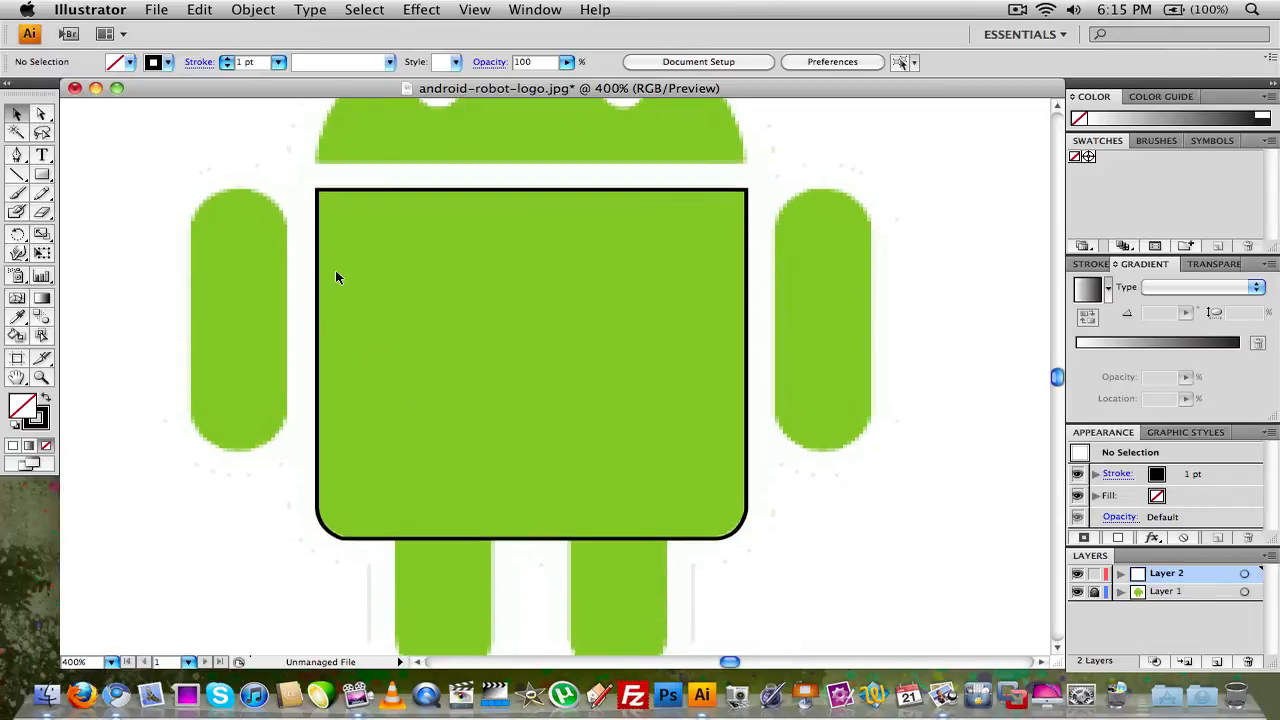
scroll(478, 258, "down", 2)
scroll(478, 263, "down", 1)
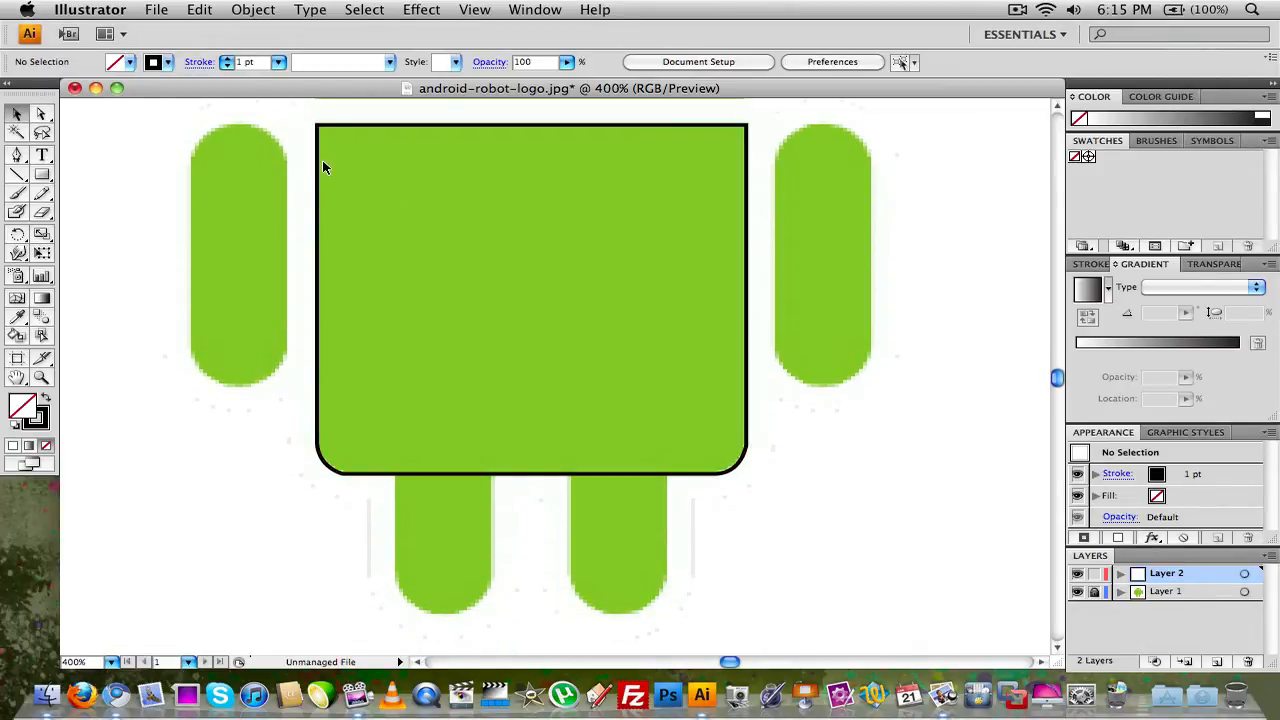
left_click(324, 165)
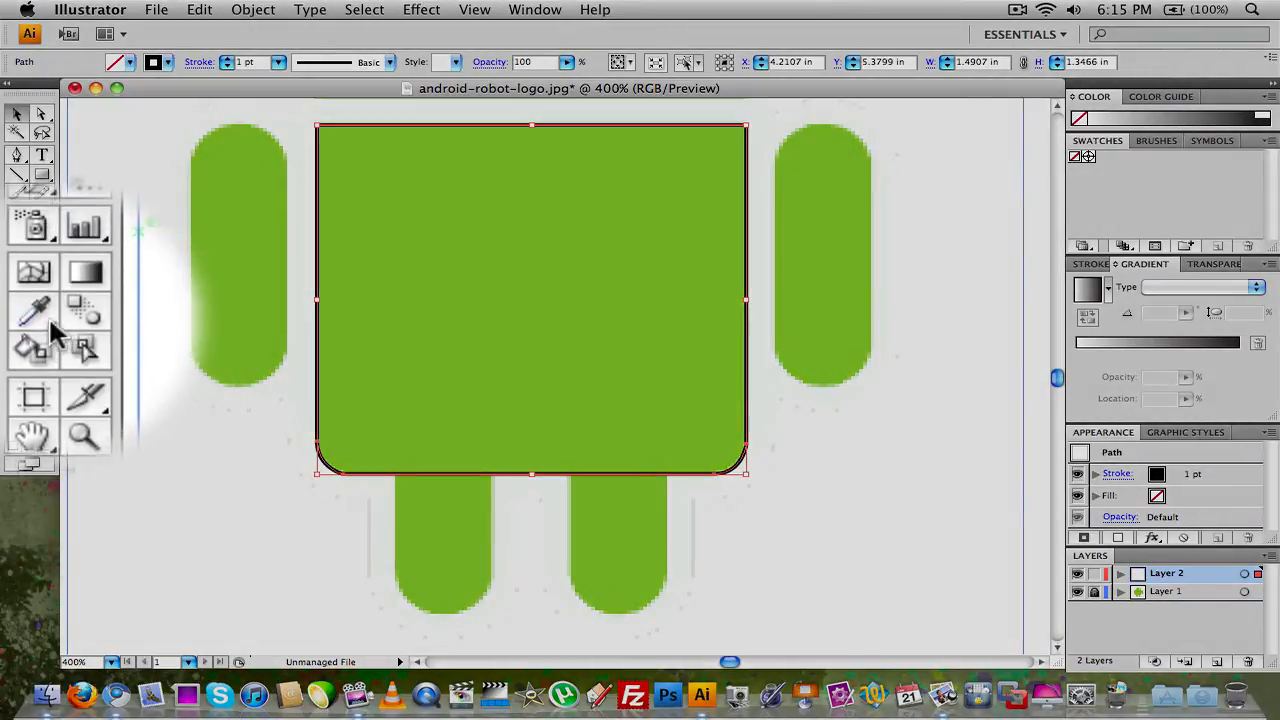
left_click(17, 316)
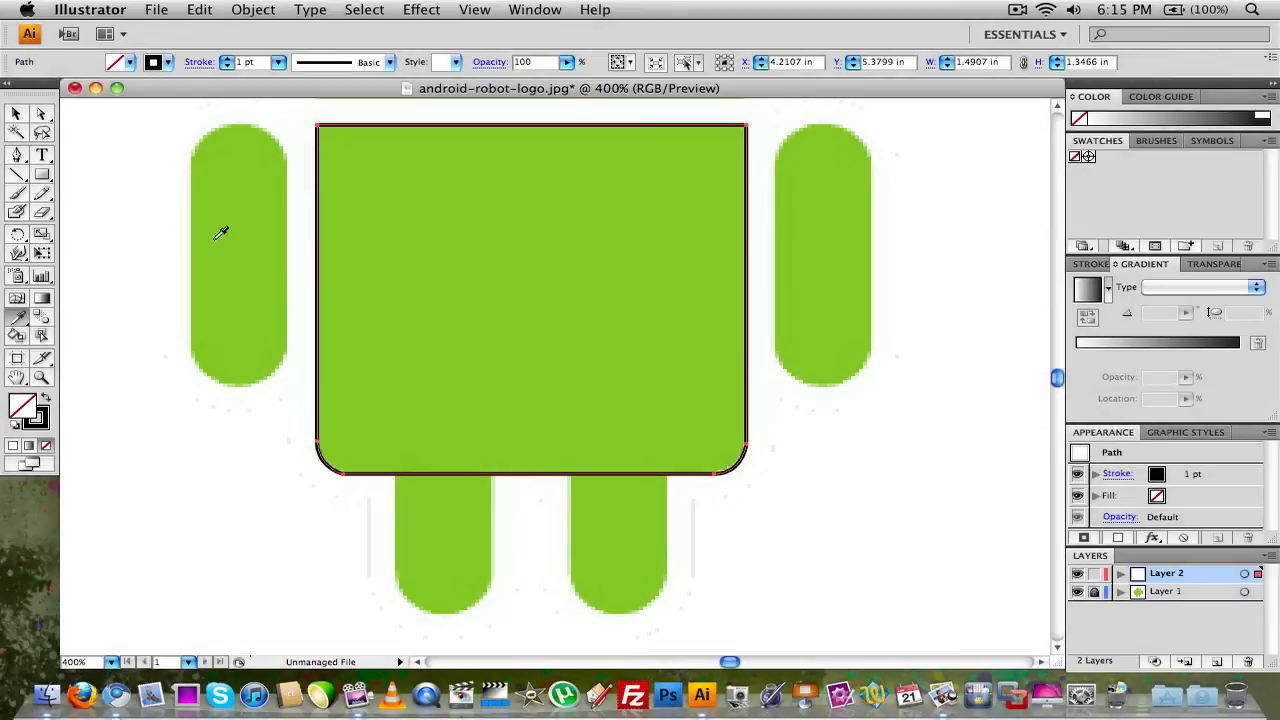
left_click(221, 232)
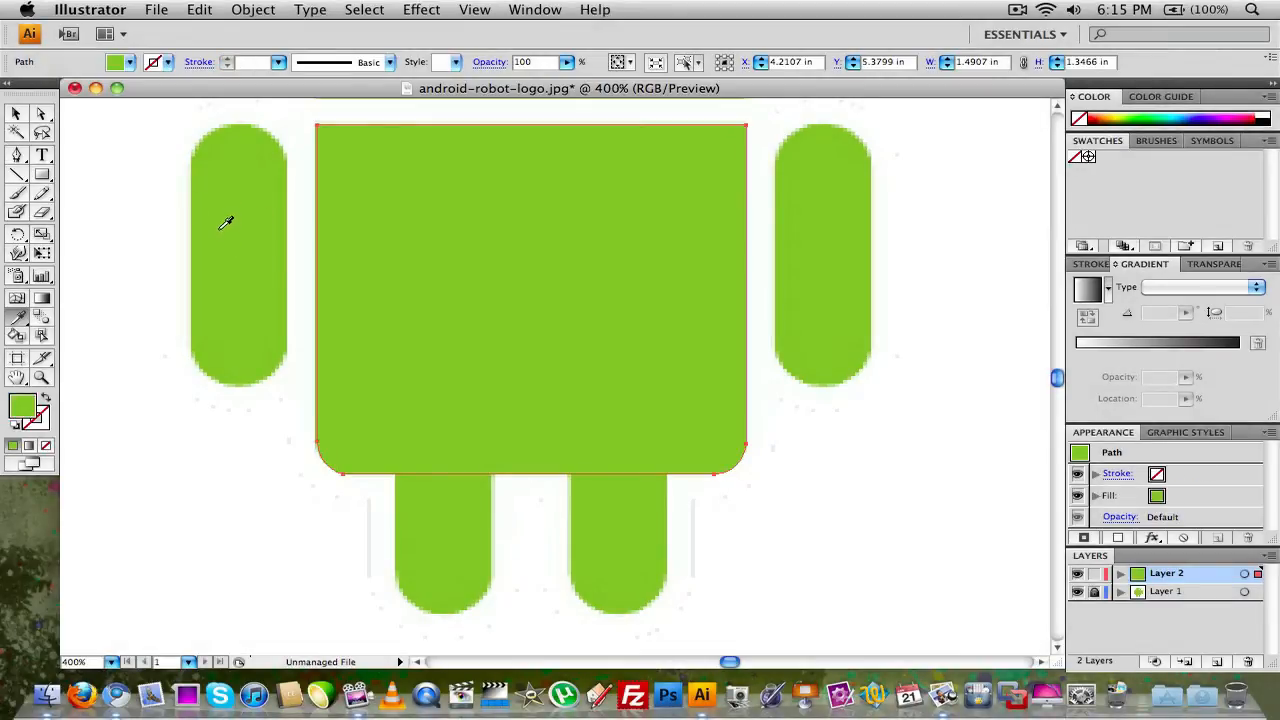
left_click(20, 115)
left_click(150, 150)
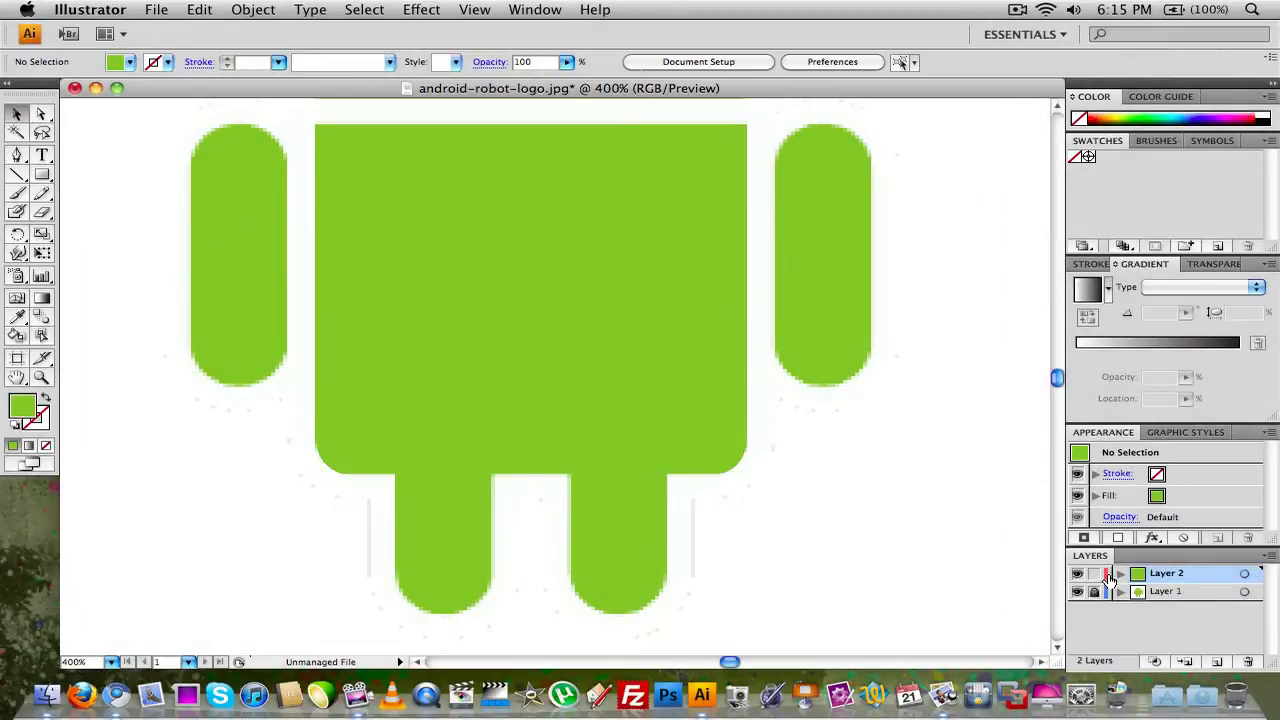
Hide the reference image on Layer 1 to check the traced torso, and show the image again
left_click(1080, 593)
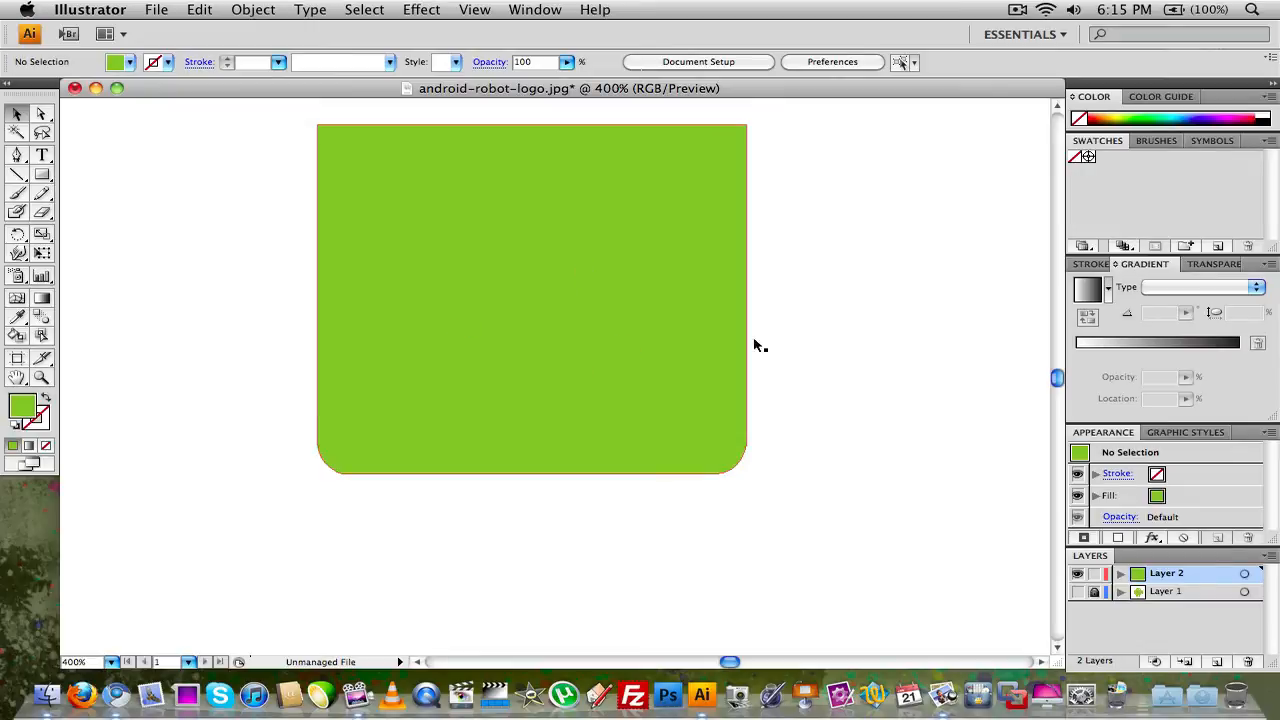
left_click(1078, 592)
scroll(857, 480, "up", 4)
left_click(506, 309)
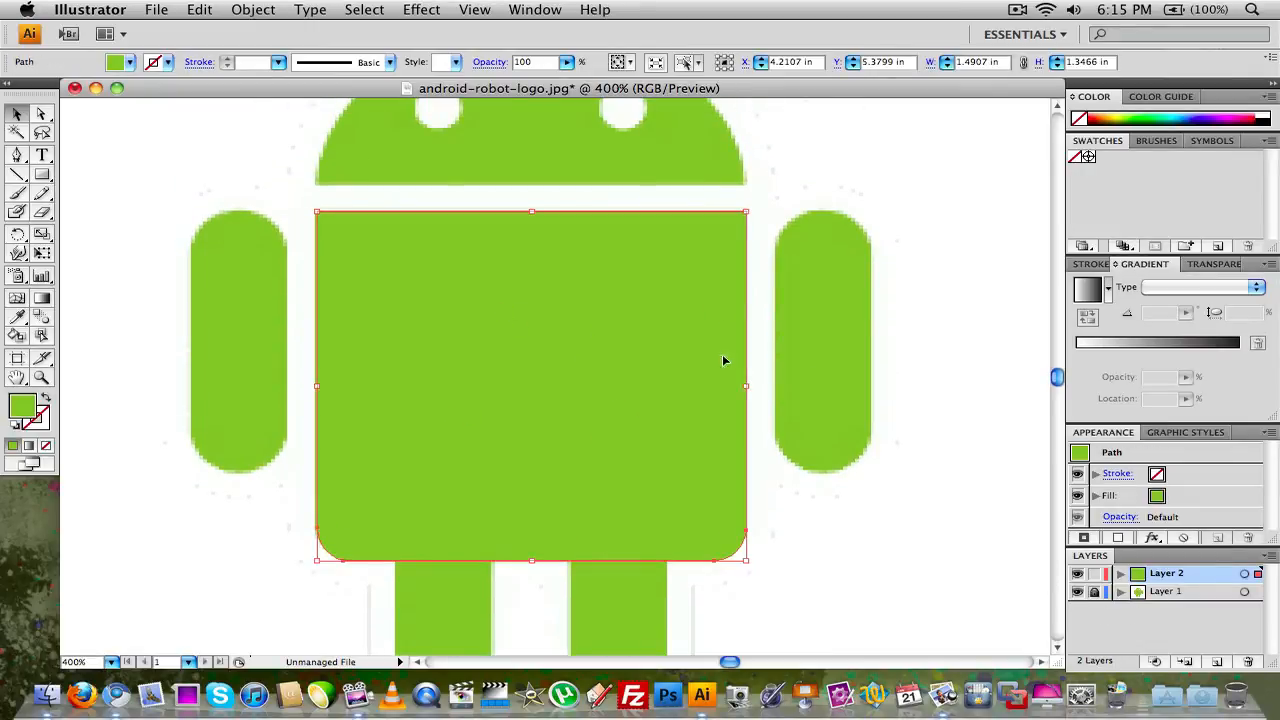
left_click(940, 357)
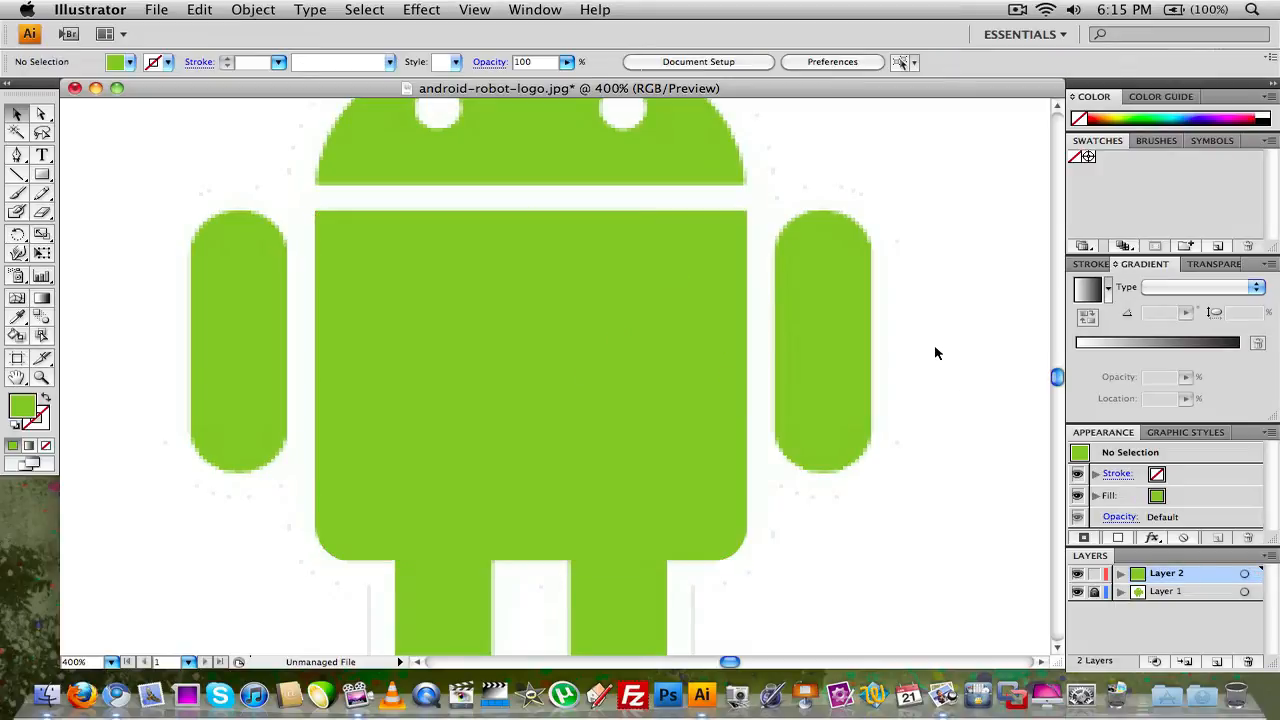
Draw a rounded rectangle about 0.34 in wide and 1.01 in high over the robot's left arm
scroll(895, 357, "down", 3)
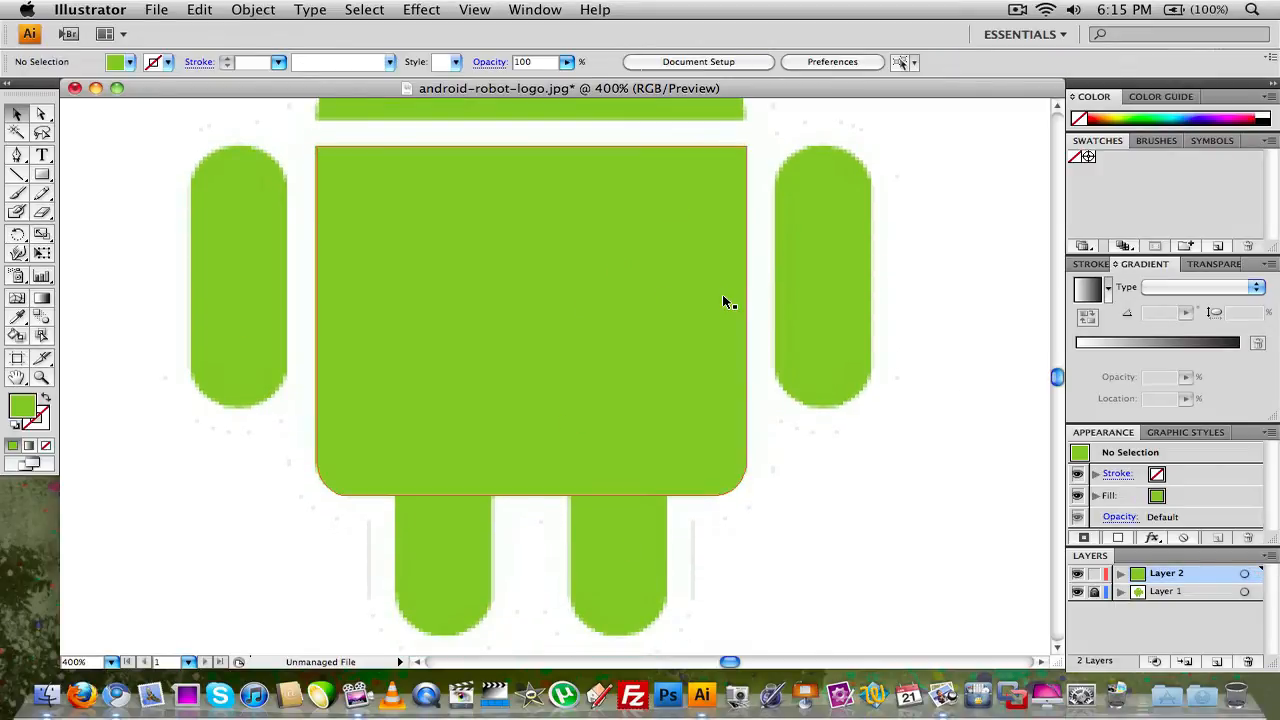
left_click(42, 176)
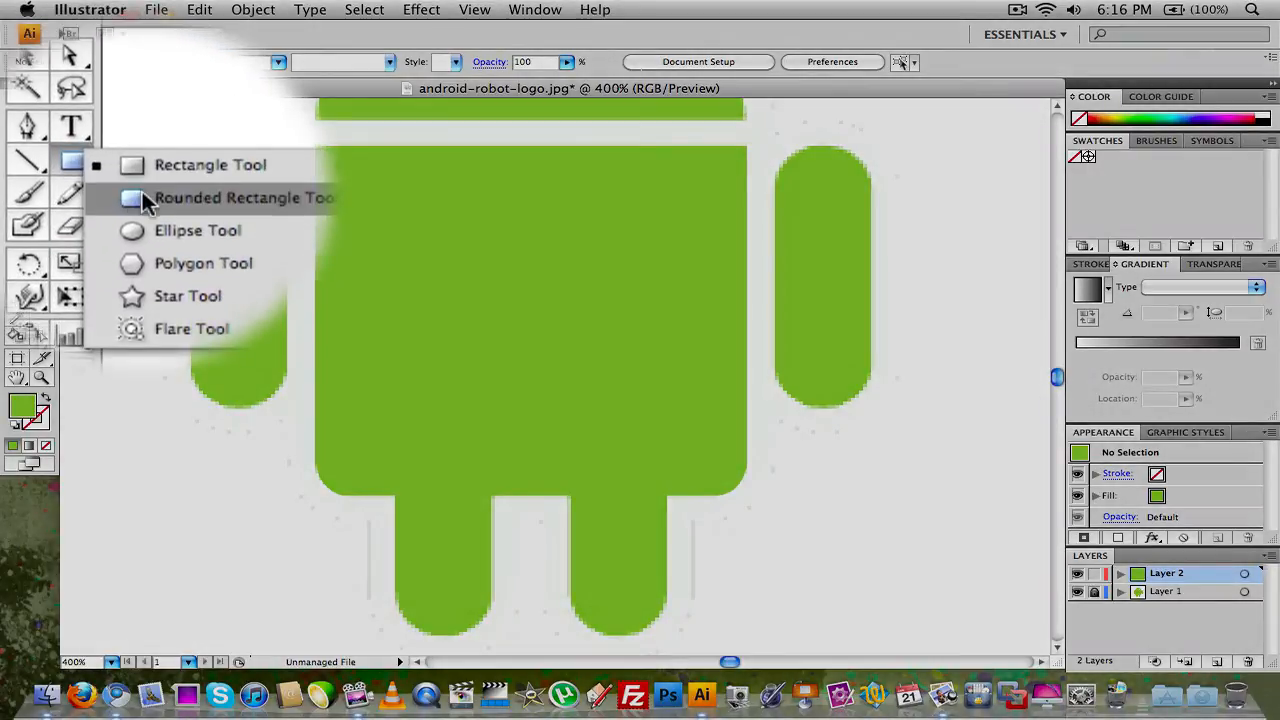
left_click(200, 212)
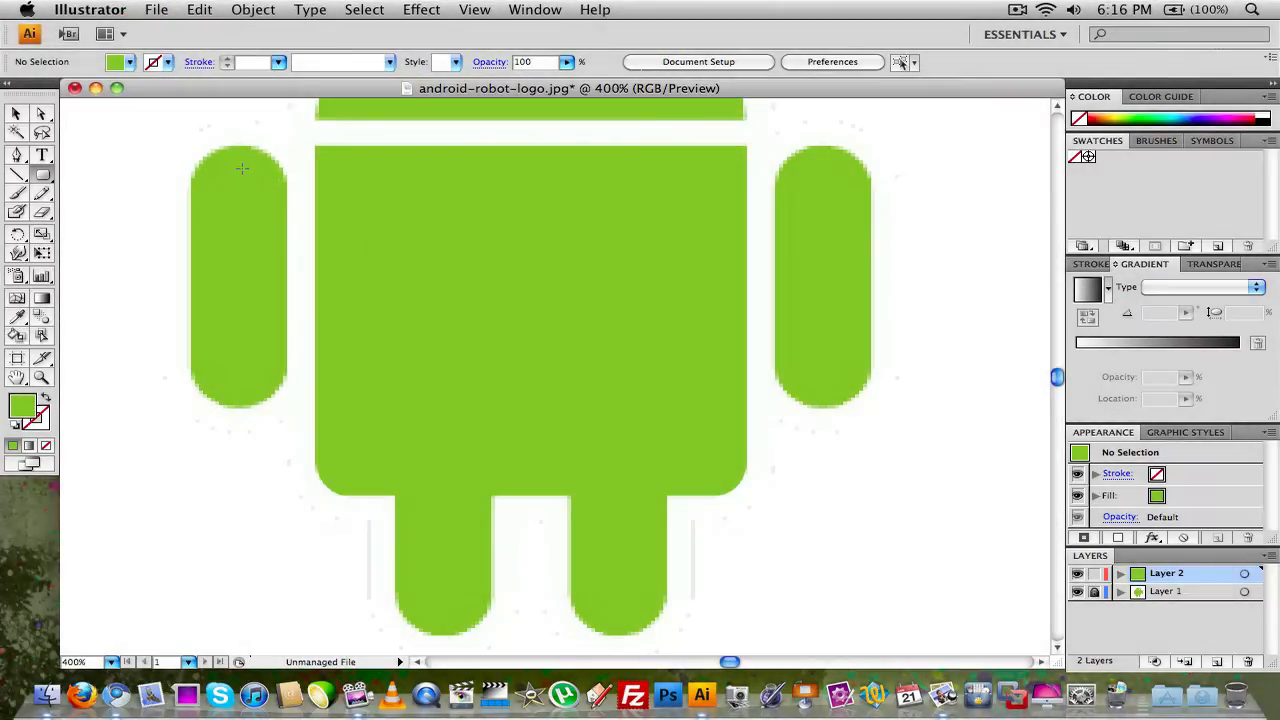
left_click_drag(194, 151, 287, 407)
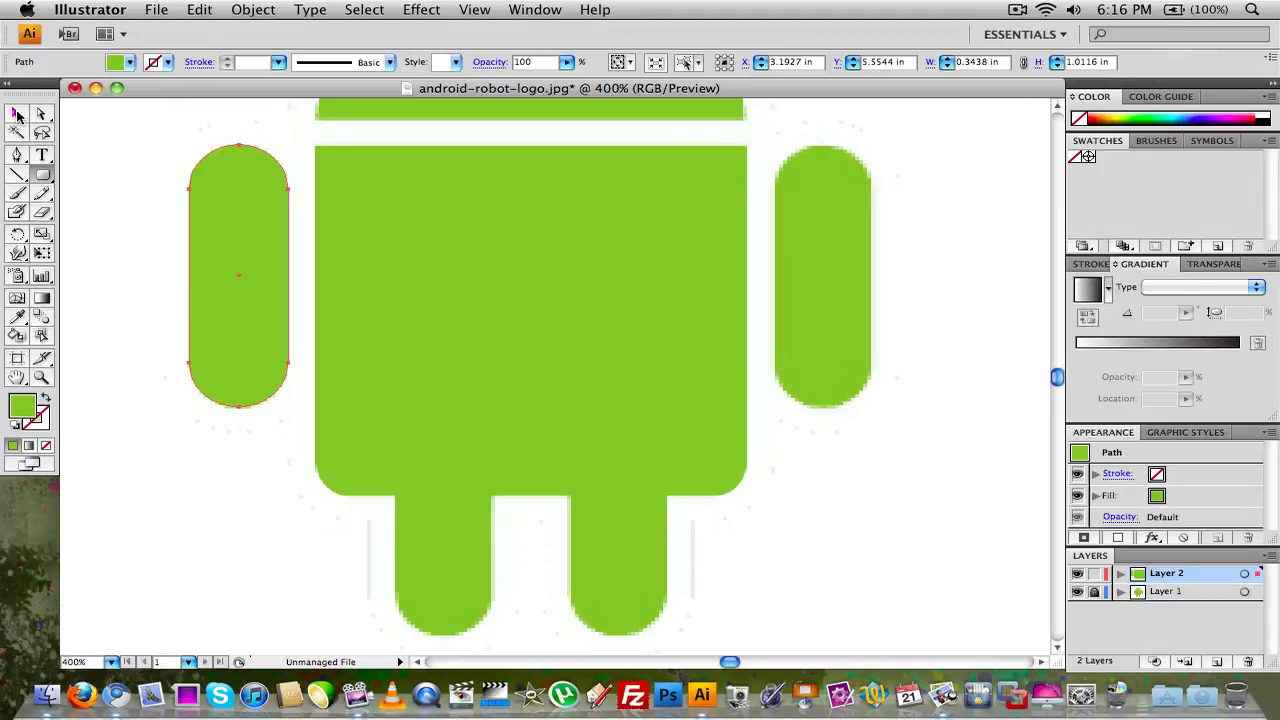
Copy the left arm shape, paste it, place the copy over the right arm, and deselect it
left_click(17, 116)
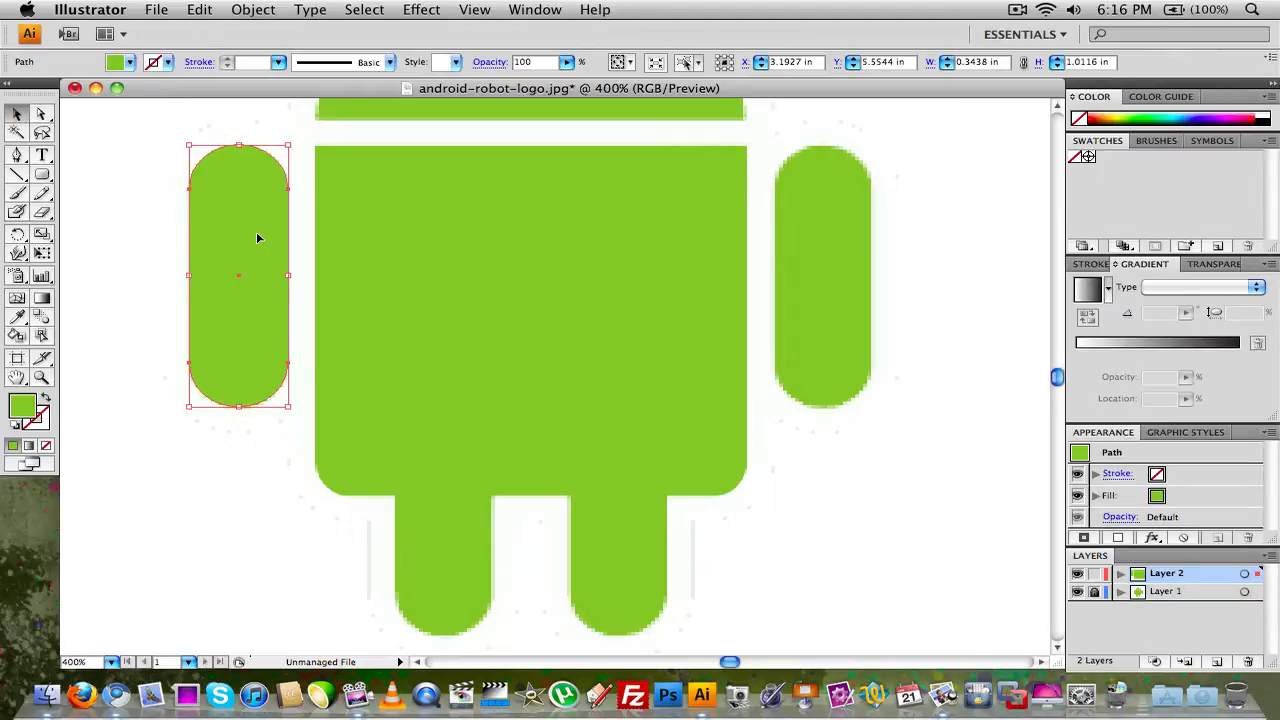
key("super+c")
key("super+v")
left_click_drag(506, 354, 818, 225)
left_click(898, 216)
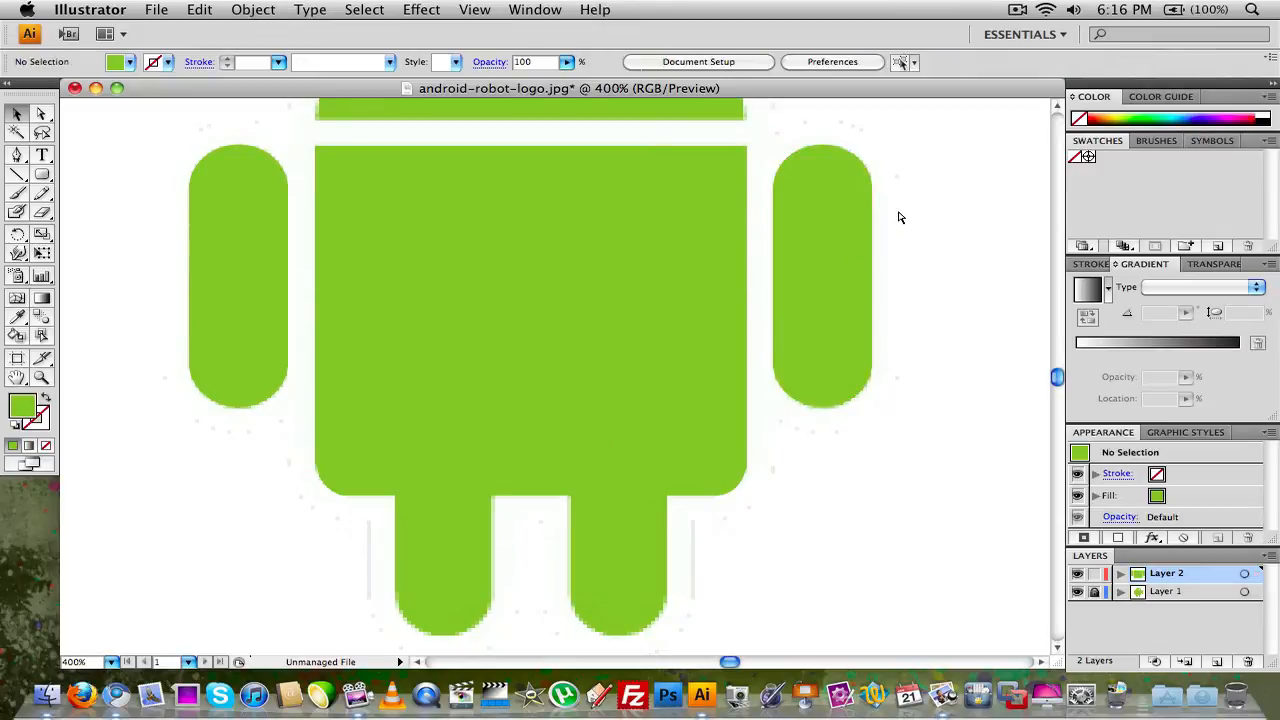
Paste two more copies of the arm shape and align them over the robot's left and right legs
key("super+v")
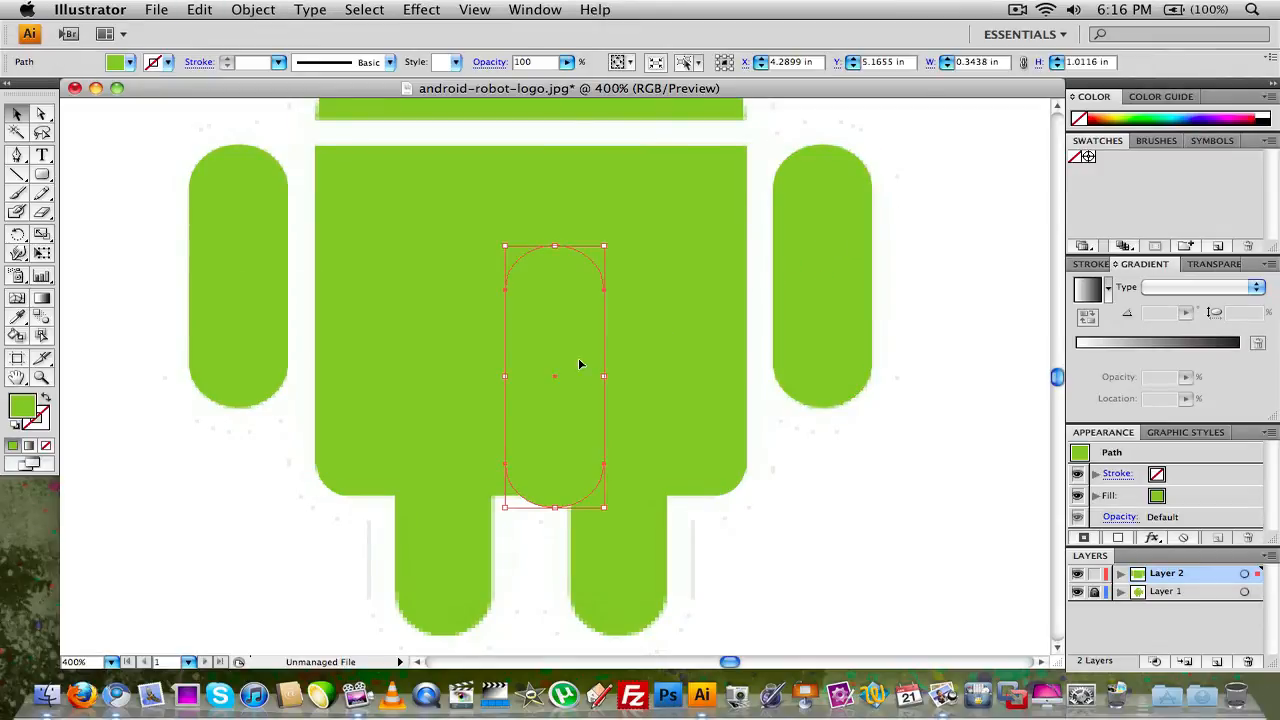
left_click_drag(580, 363, 469, 489)
key("super+z")
left_click_drag(552, 420, 615, 546)
left_click(806, 551)
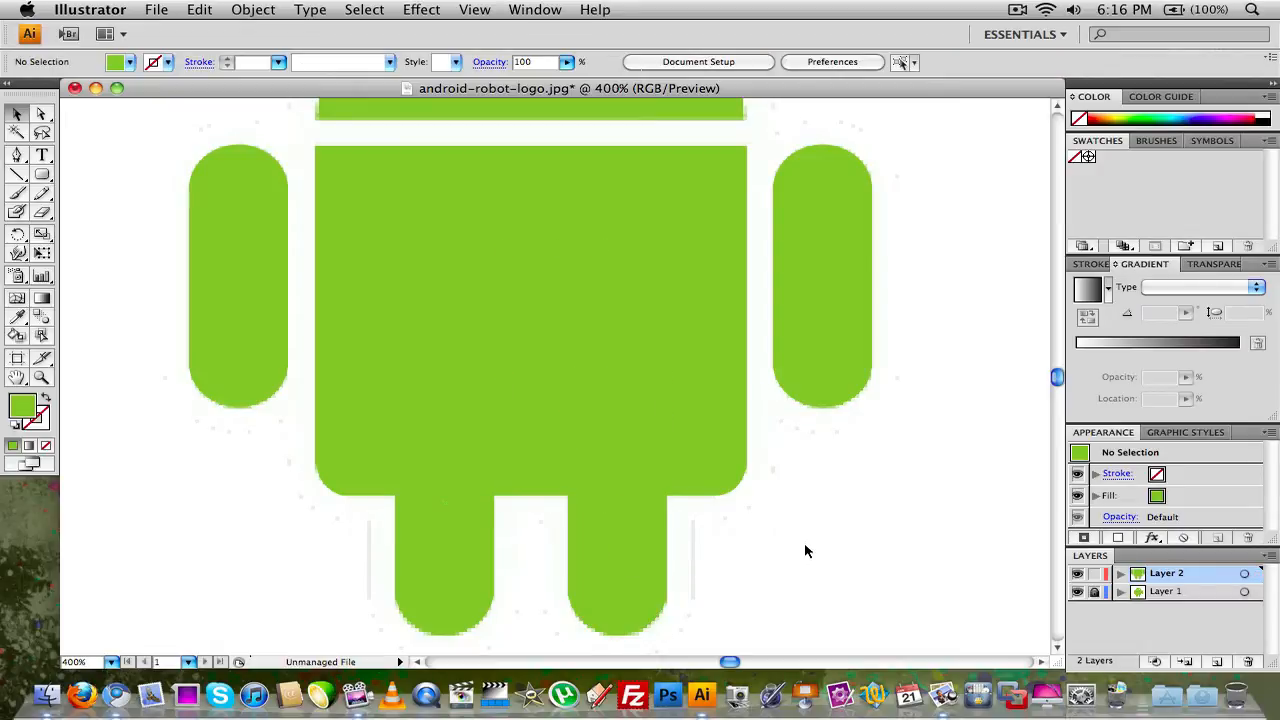
Hide the Layer 1 reference image to check the traced torso, arms and legs, and show it again
left_click(1077, 591)
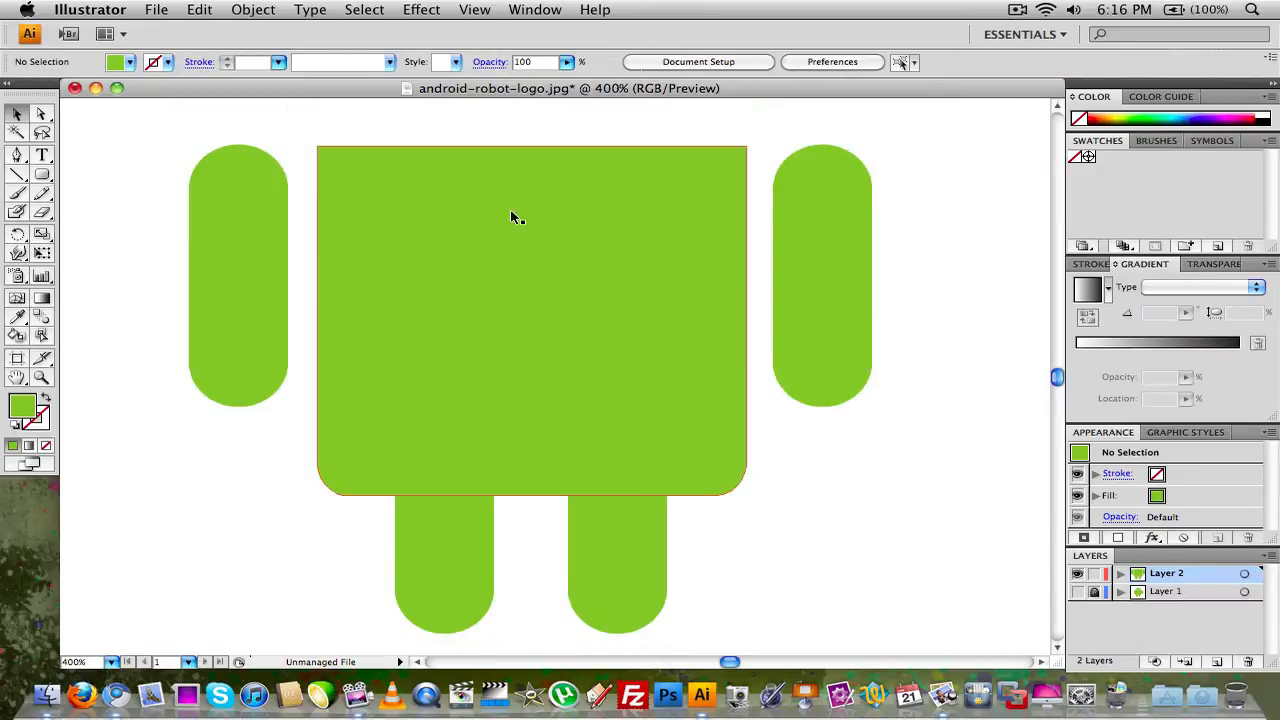
scroll(892, 456, "up", 2)
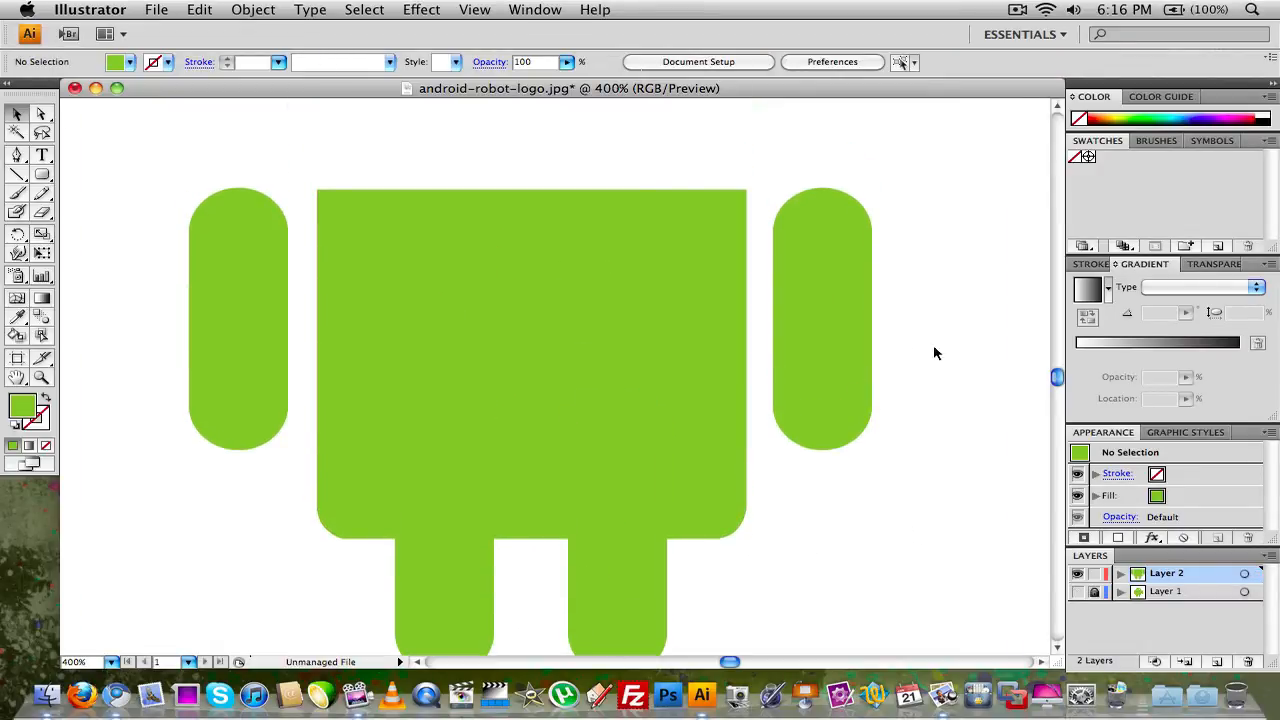
left_click(1077, 591)
Swap to a green 1 pt stroke with no fill and trace the head's flat bottom edge with the Pen tool
scroll(661, 463, "up", 8)
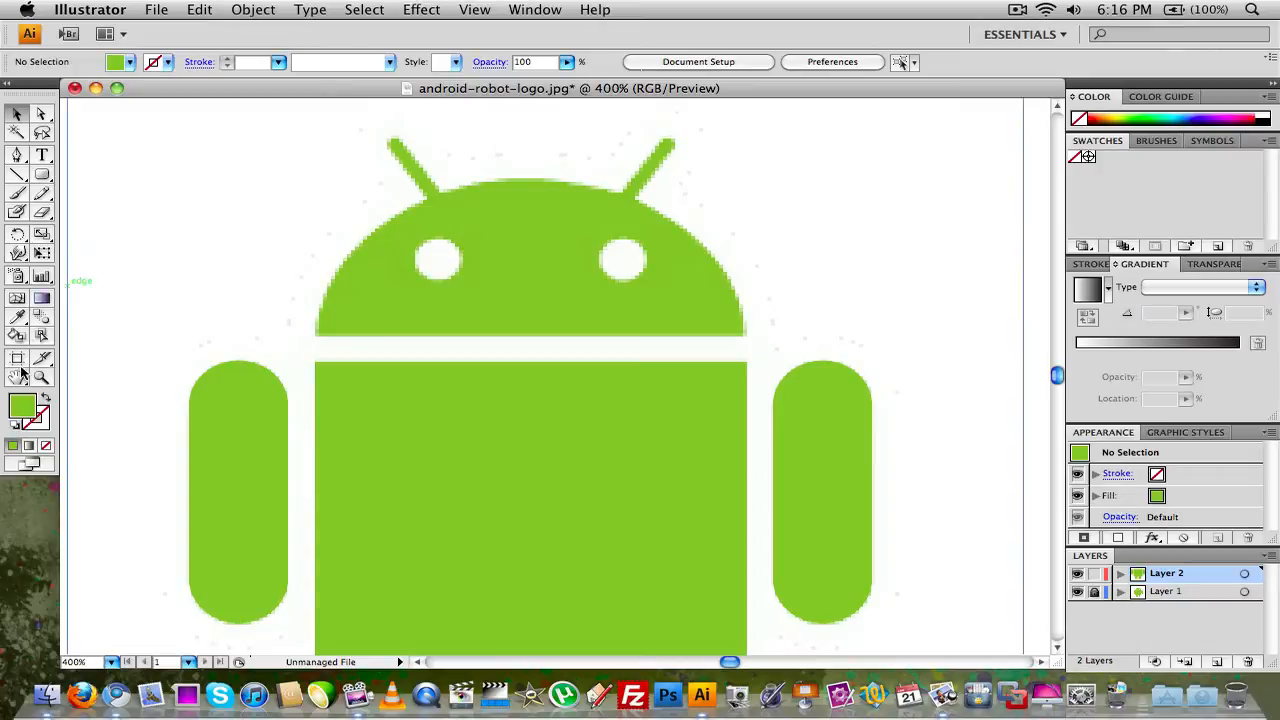
left_click(46, 401)
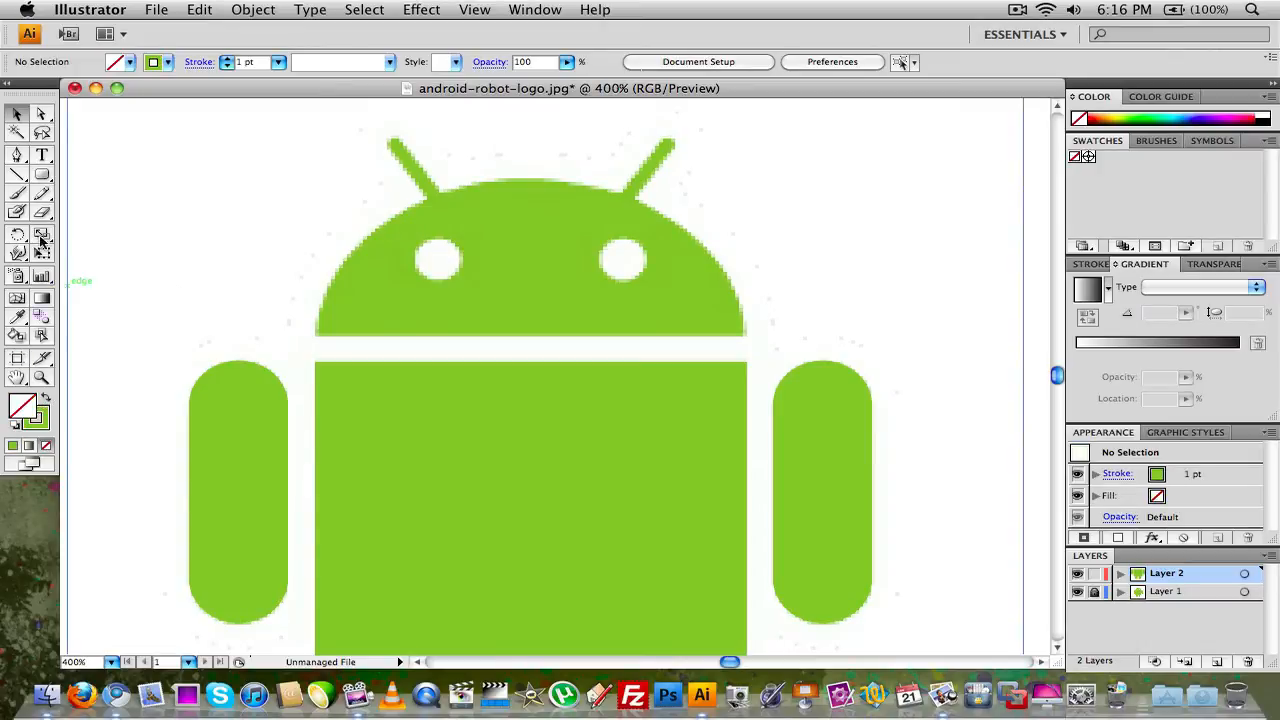
left_click(17, 155)
left_click(316, 336)
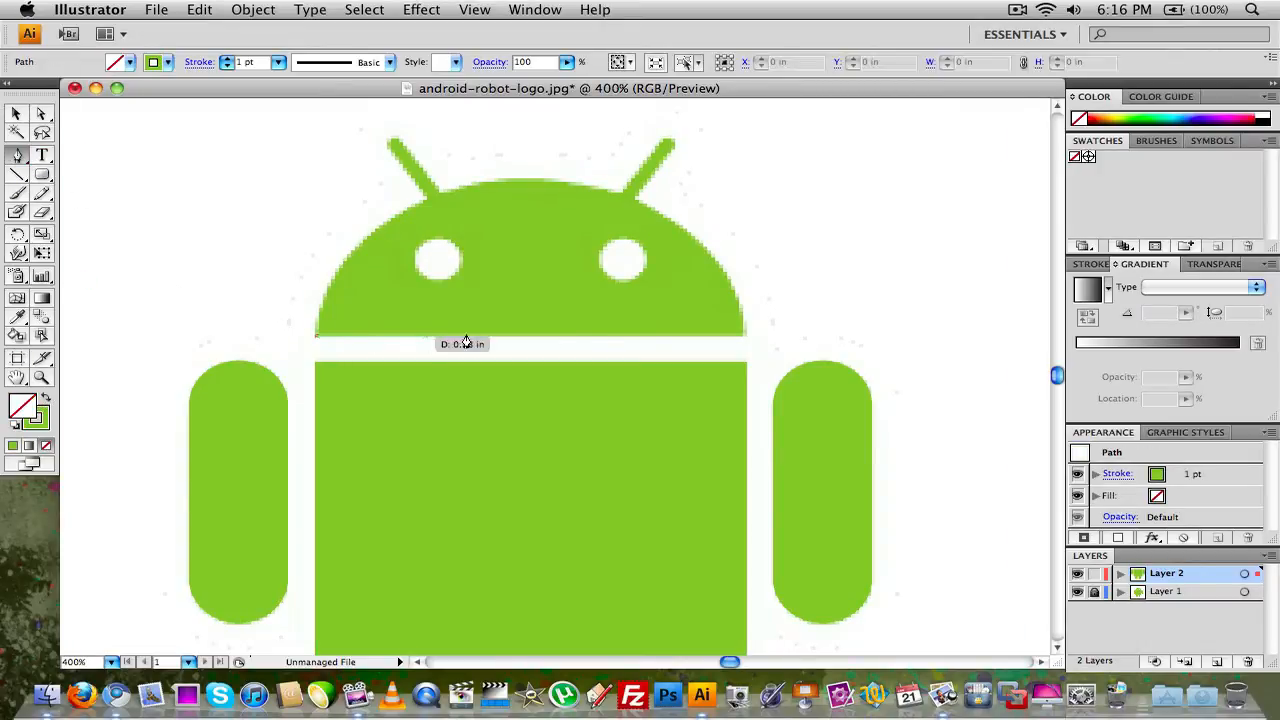
left_click(746, 336)
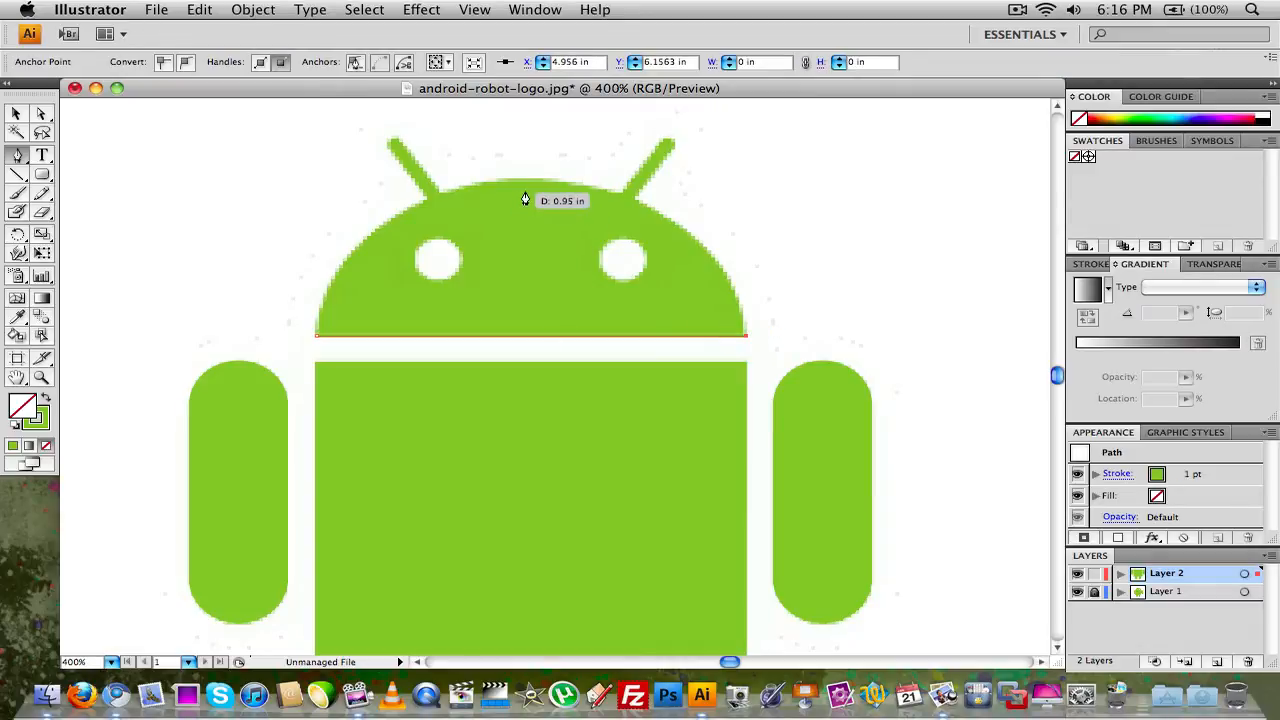
Curve the path over the top of the head, close it at the lower-left starting point, and deselect it
left_click_drag(492, 178, 436, 179)
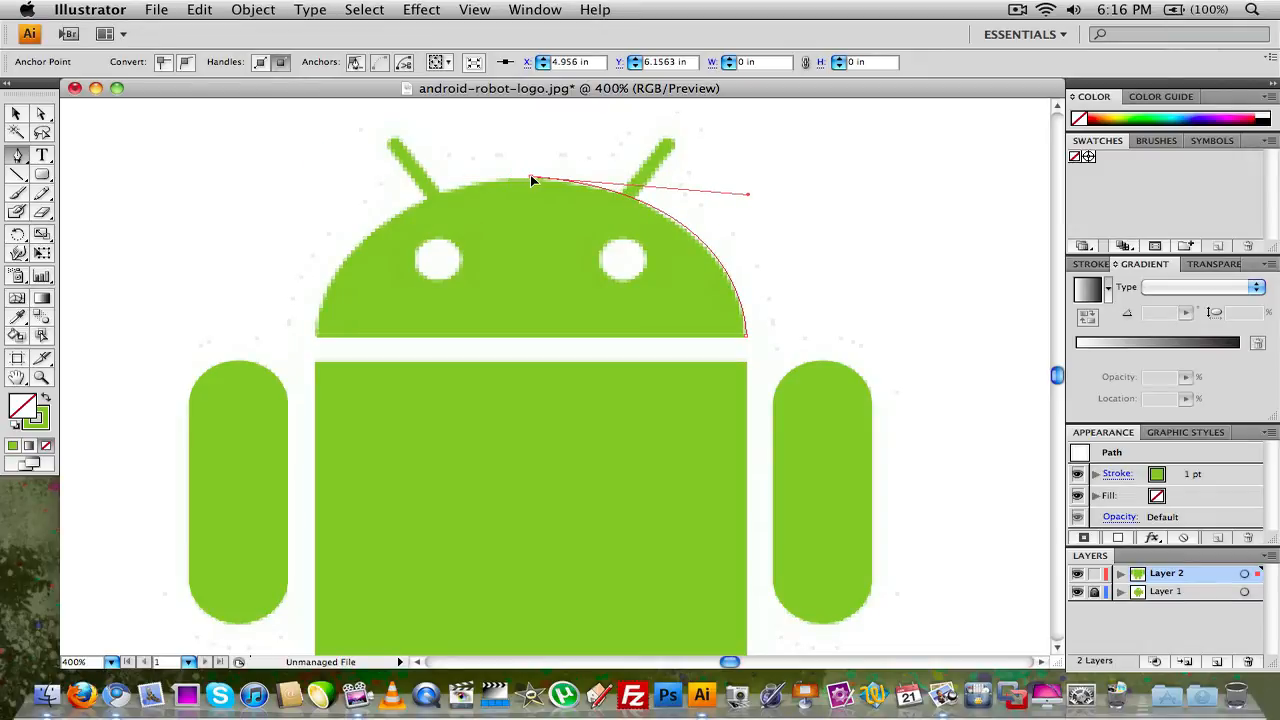
left_click_drag(531, 176, 531, 176)
left_click_drag(320, 338, 288, 502)
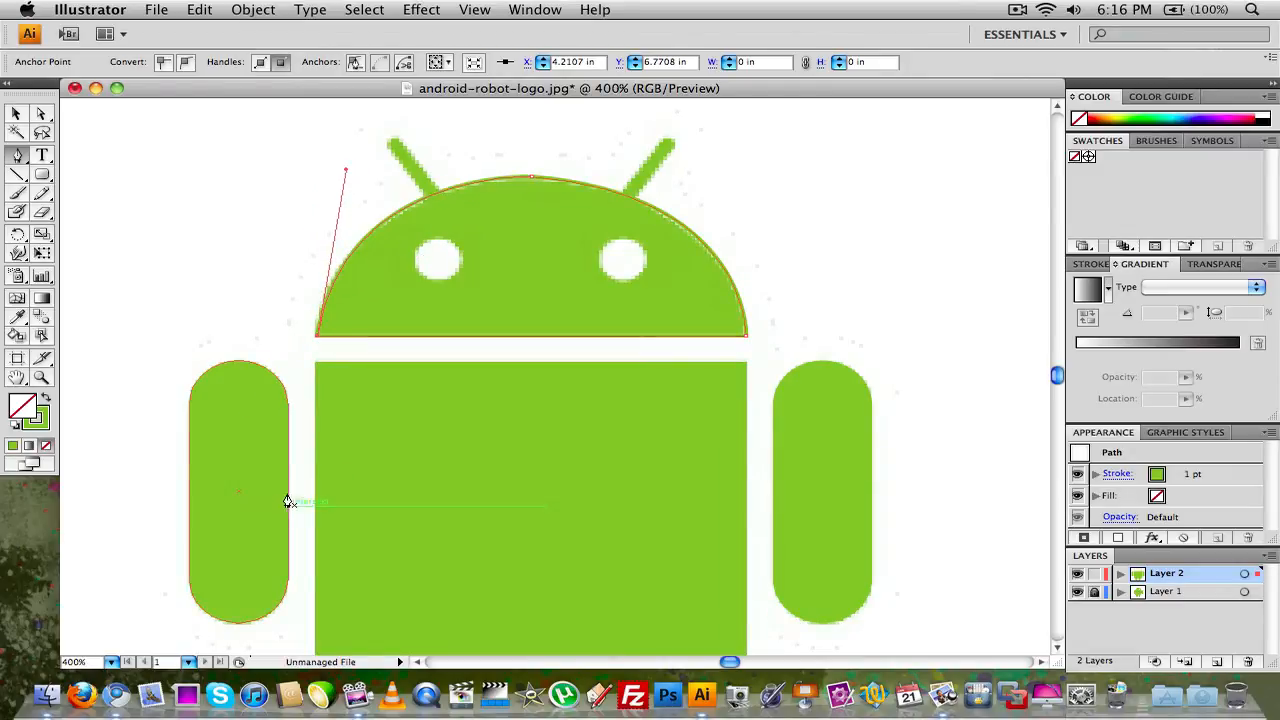
left_click(18, 115)
left_click(494, 149)
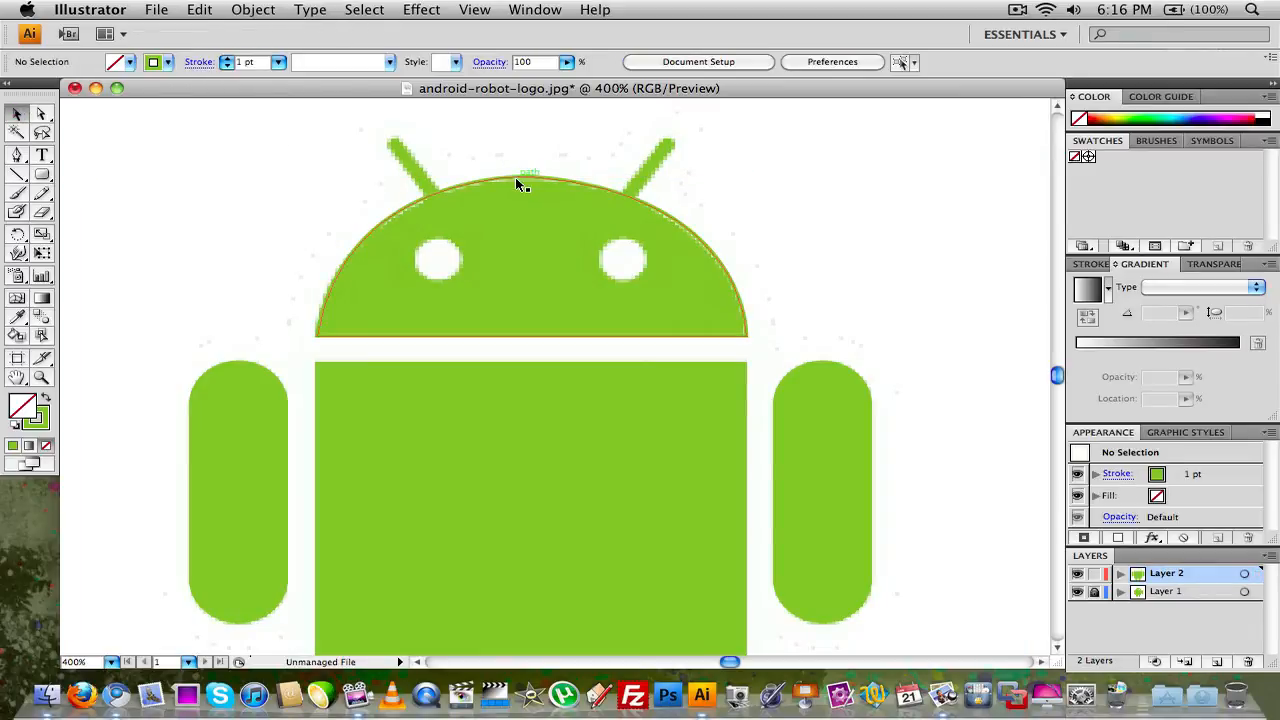
Swap the head path's fill and stroke to give it a green fill without a stroke, and deselect it
left_click(515, 177)
left_click(44, 400)
left_click(92, 300)
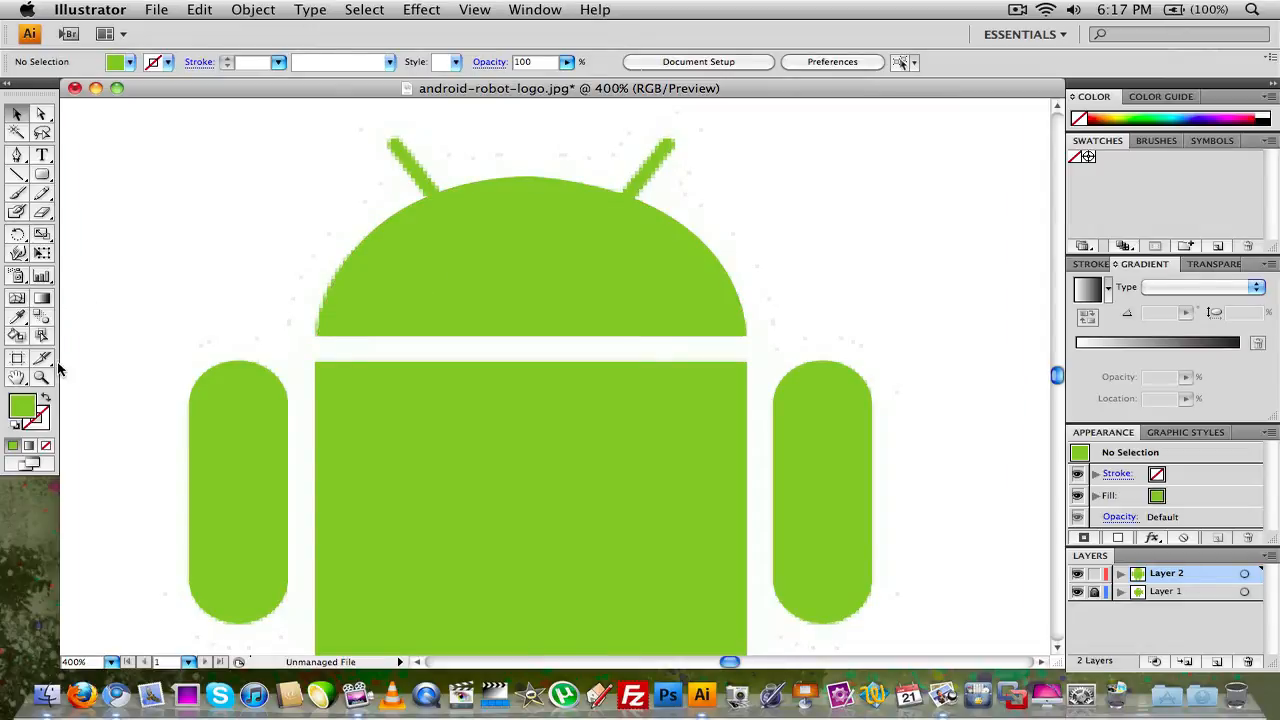
Draw a green-filled vertical rounded rectangle about 0.05 in wide and 0.29 in high beside the left antenna
left_click(44, 400)
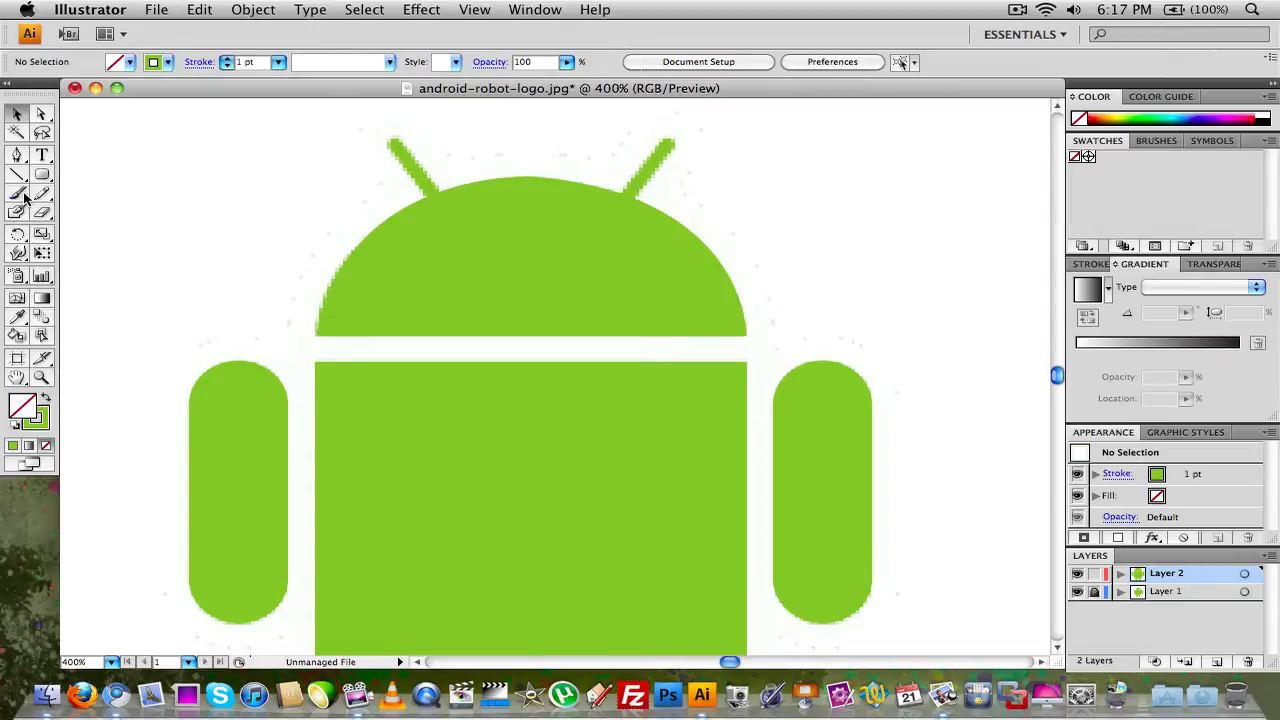
left_click(44, 400)
left_click(43, 176)
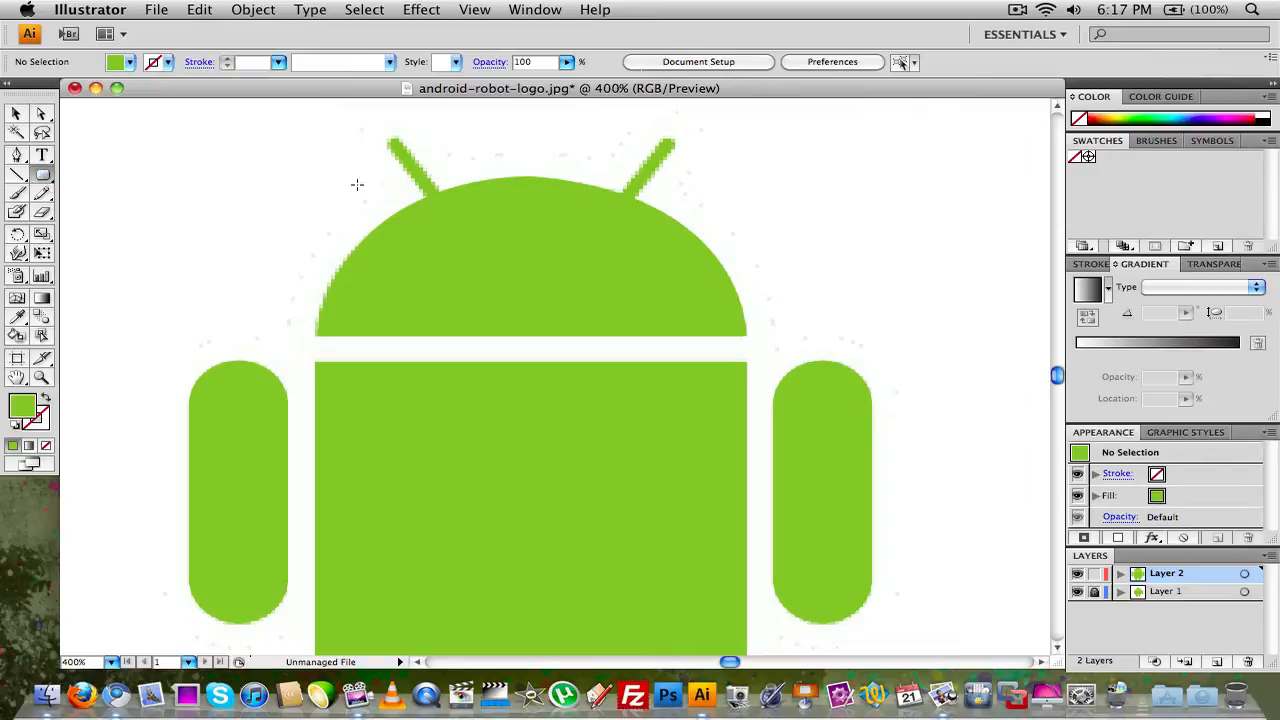
left_click_drag(382, 138, 396, 212)
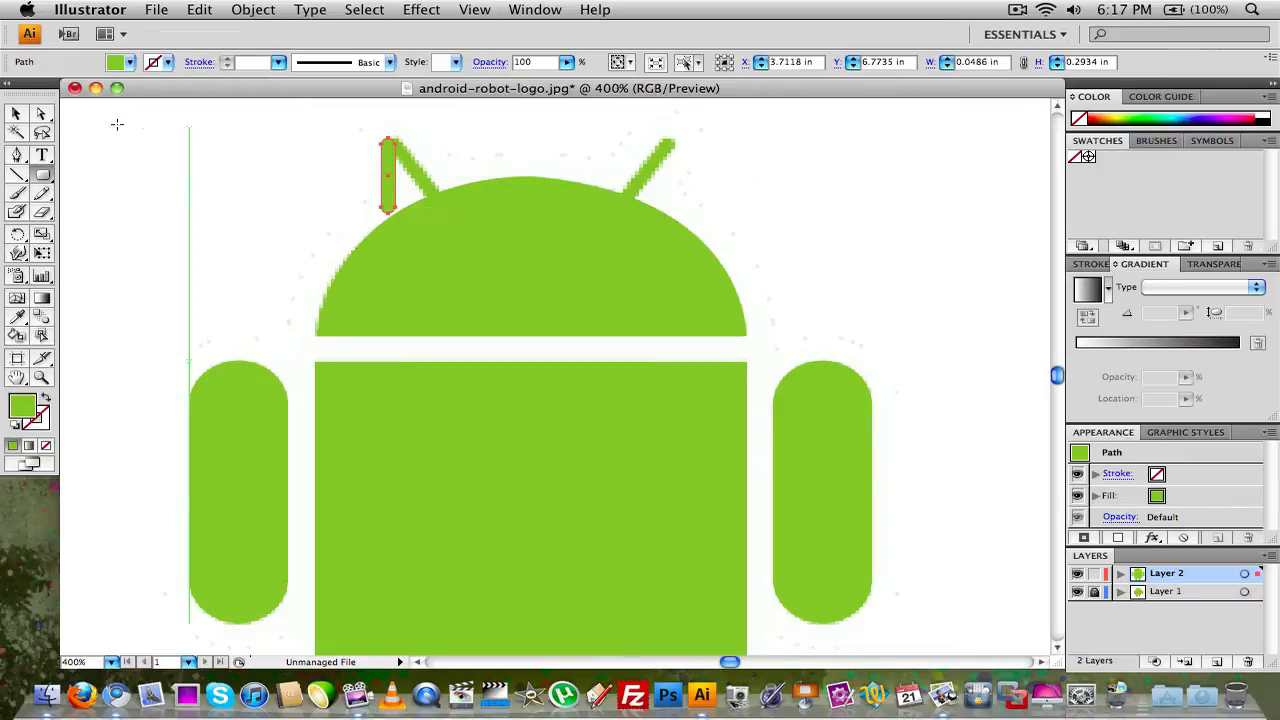
Duplicate the antenna shape and park the copy in the empty area to the right of the head
left_click(16, 114)
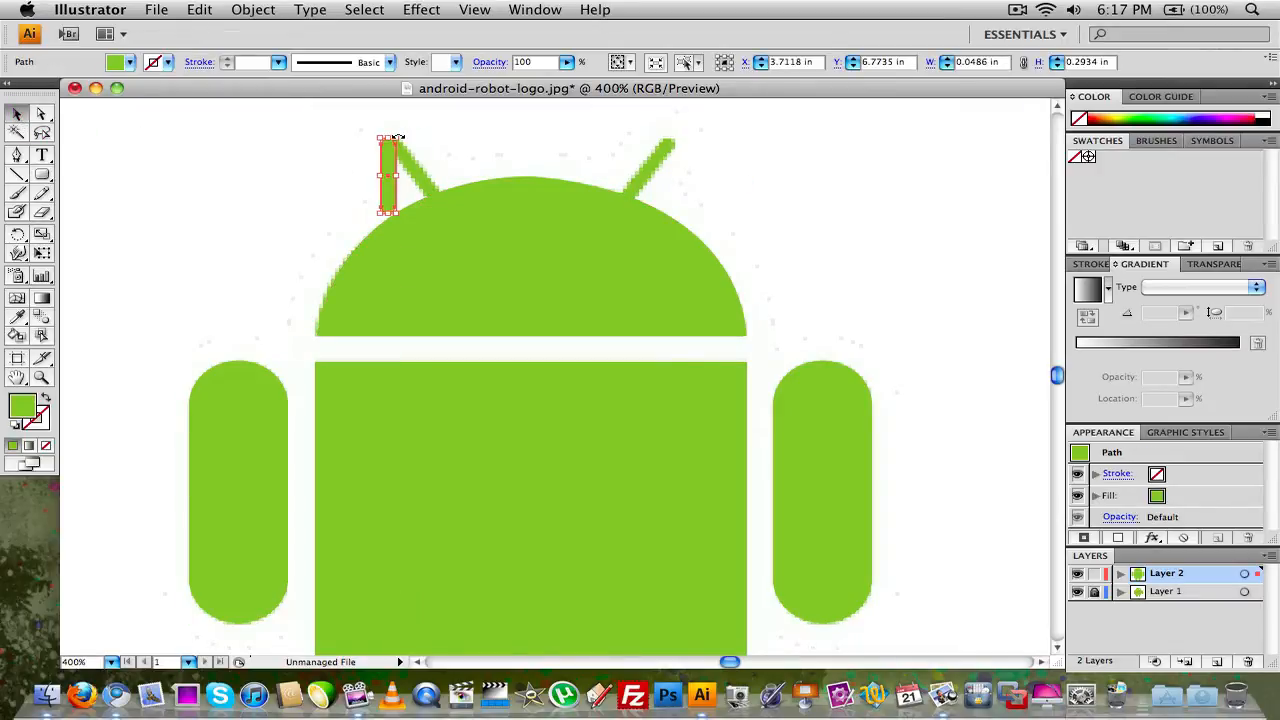
key("super+x")
key("super+v")
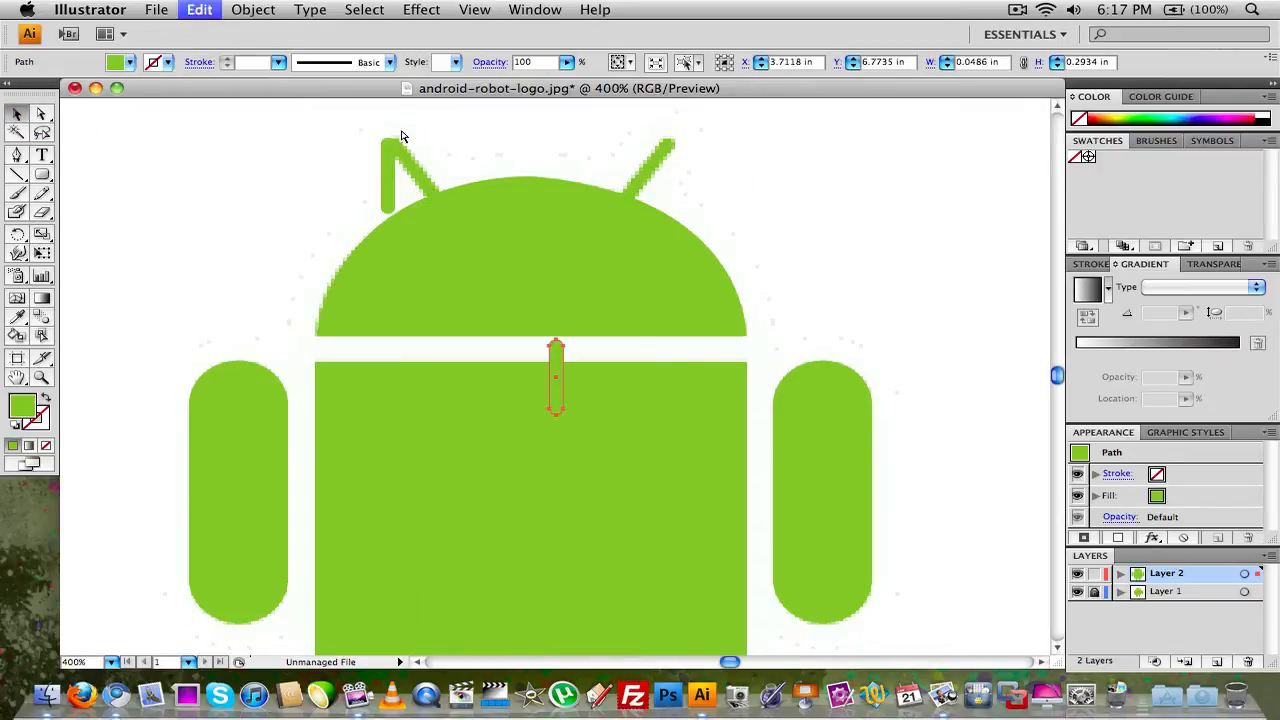
left_click_drag(556, 357, 952, 216)
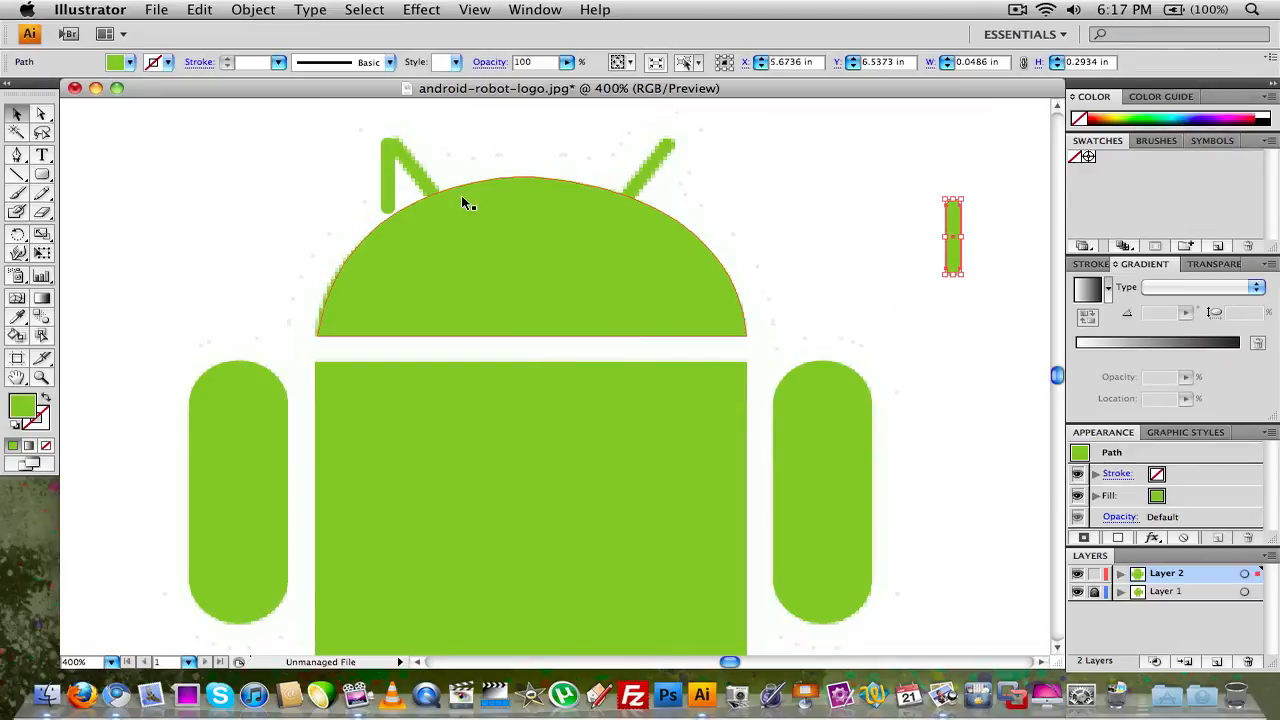
Rotate the original antenna shape to the left antenna's slant, nudge it exactly over that antenna, and deselect it
key("super+f")
left_click_drag(404, 133, 375, 140)
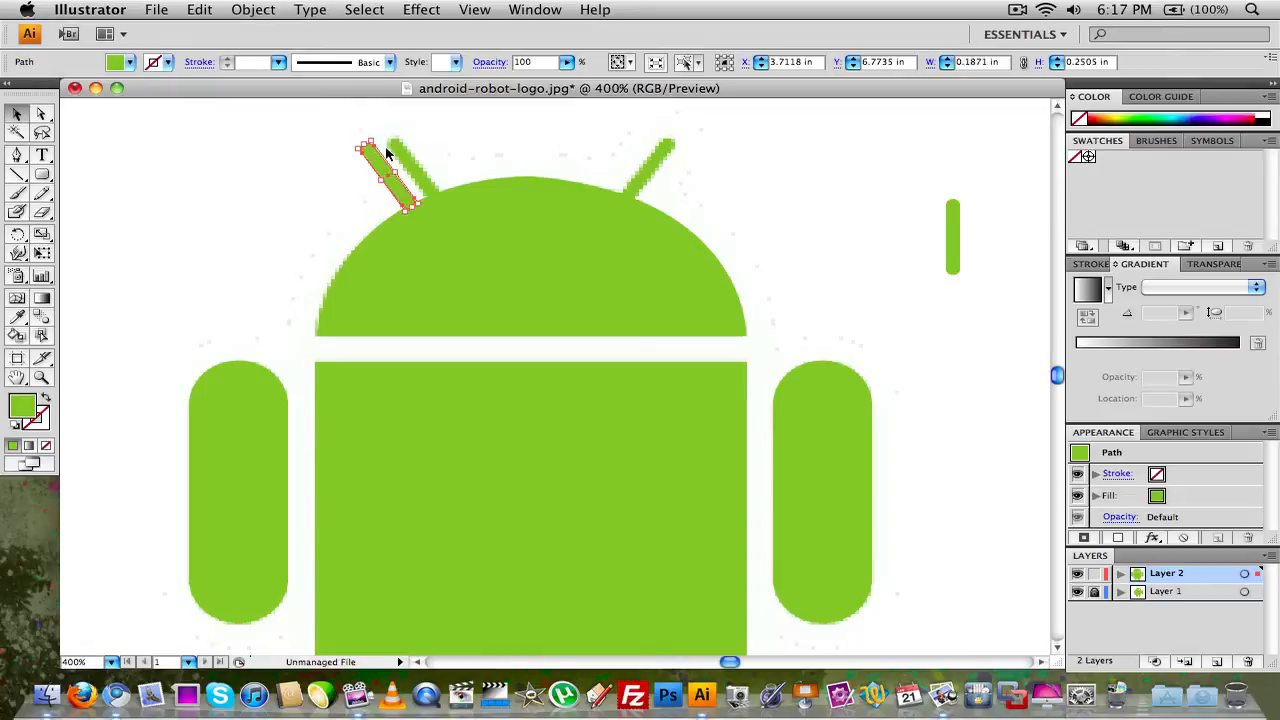
key("Right")
key("Right")
key("Right")
key("Right")
key("Right")
key("Right")
key("Right")
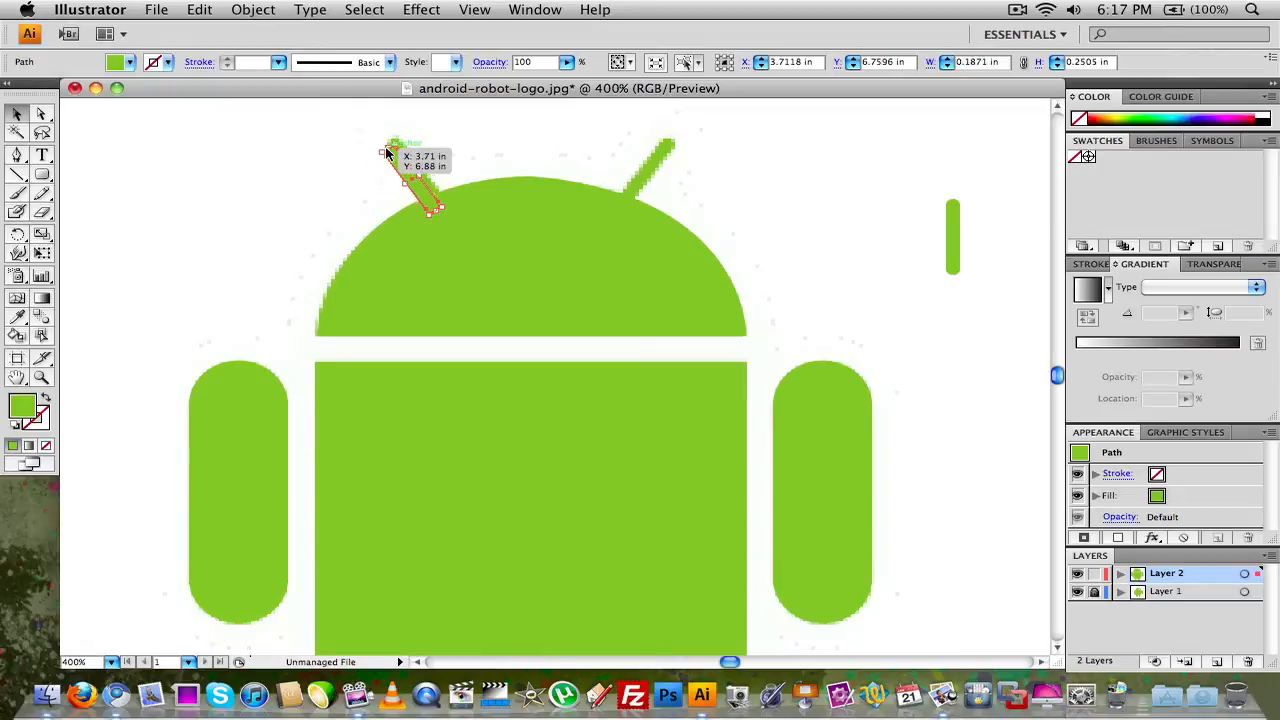
key("Up")
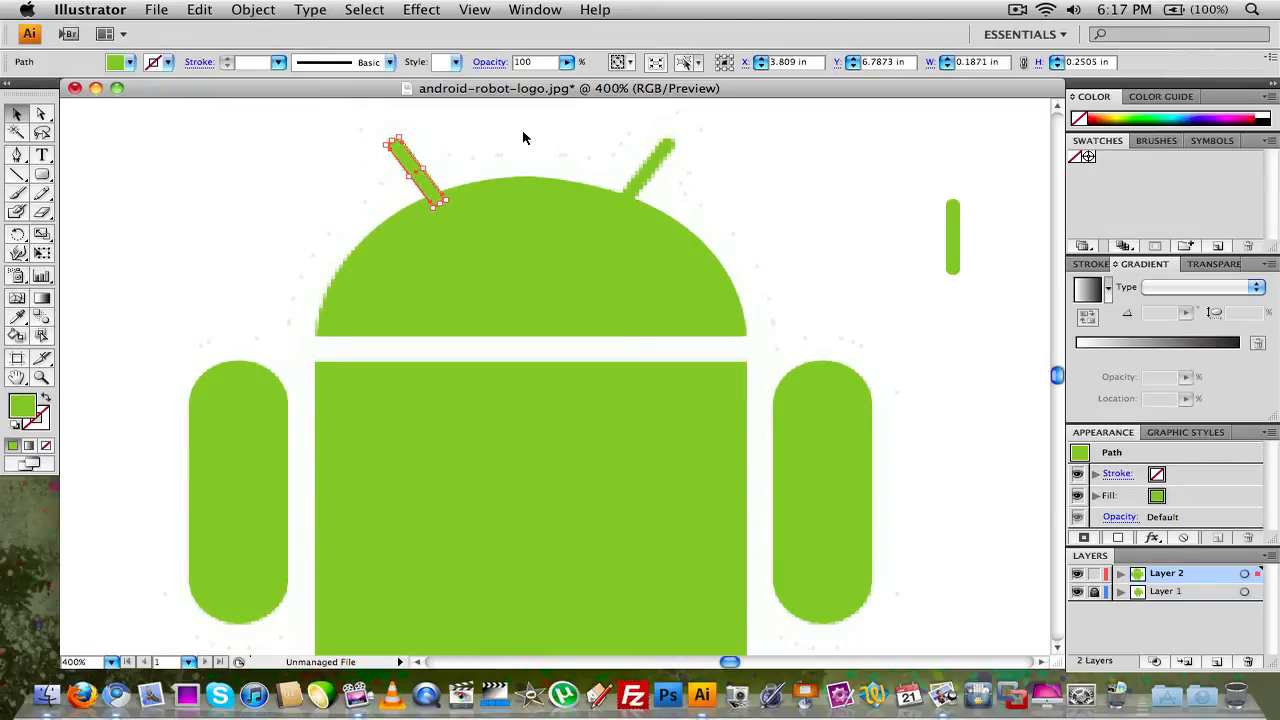
left_click(522, 137)
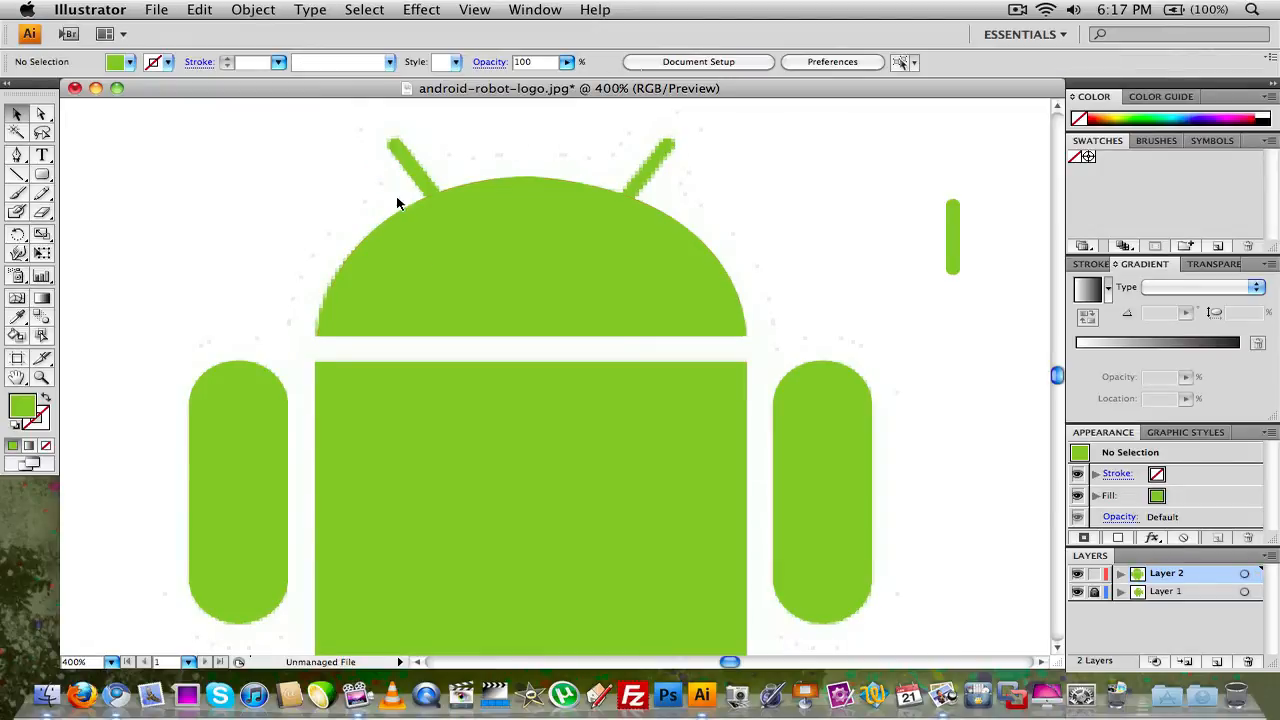
Rotate the spare antenna shape, align it over the right antenna, and hide the Layer 1 reference image
left_click(951, 228)
left_click_drag(965, 194, 683, 152)
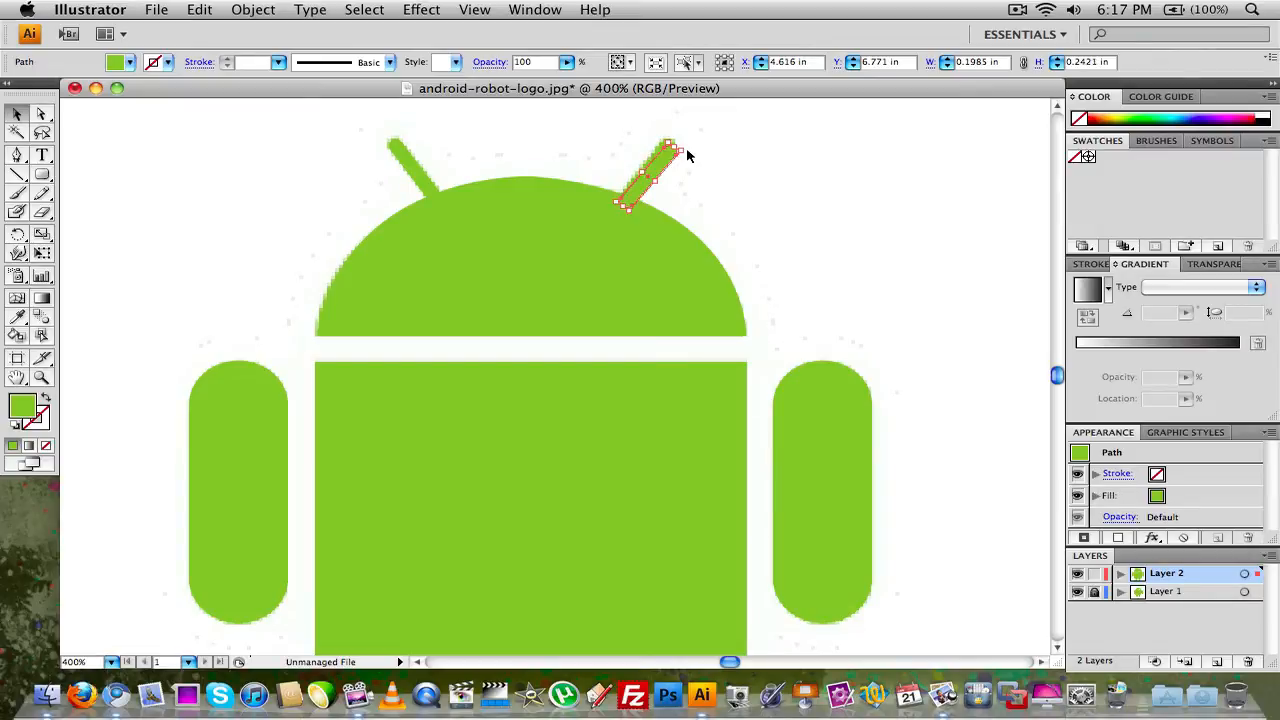
key("Left")
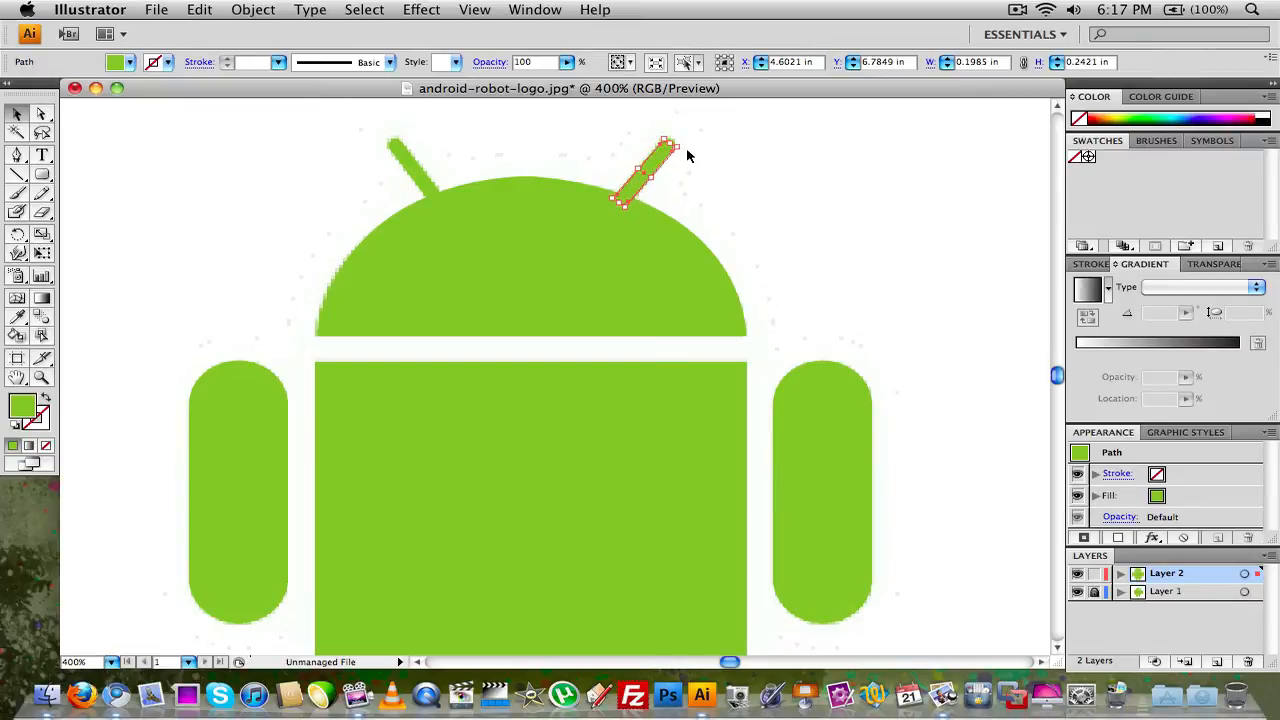
left_click(743, 171)
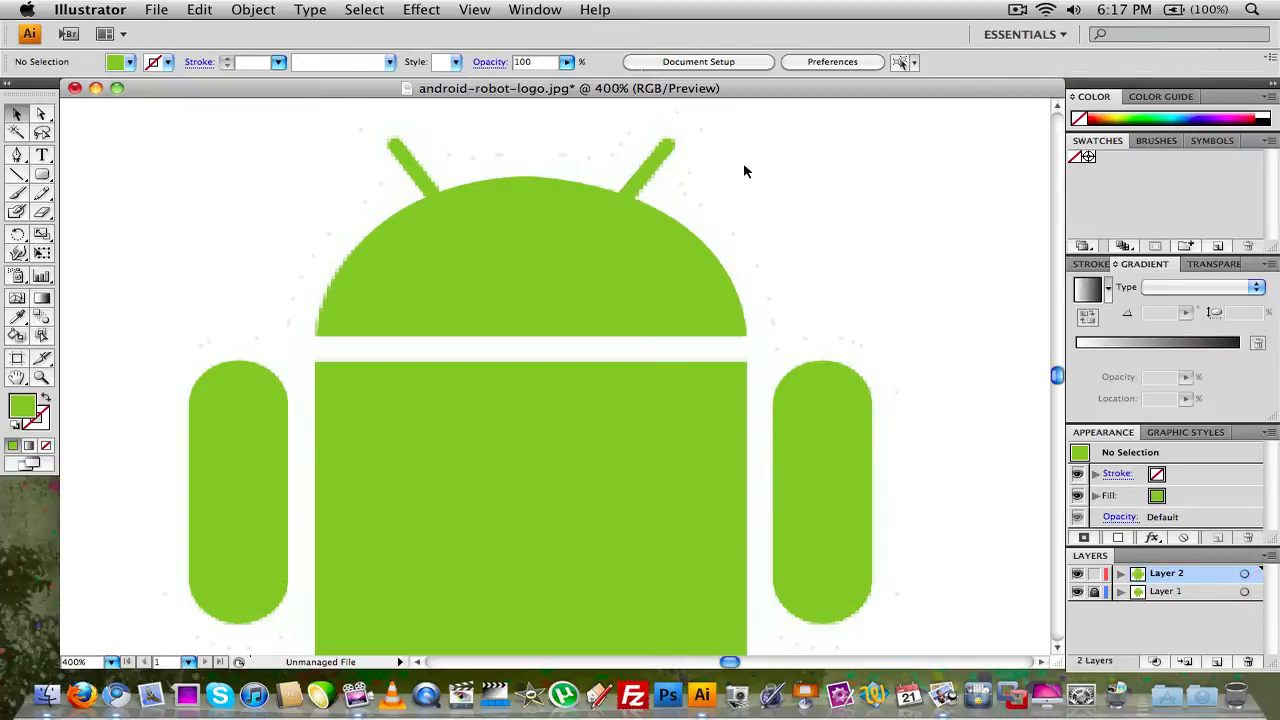
left_click(1077, 591)
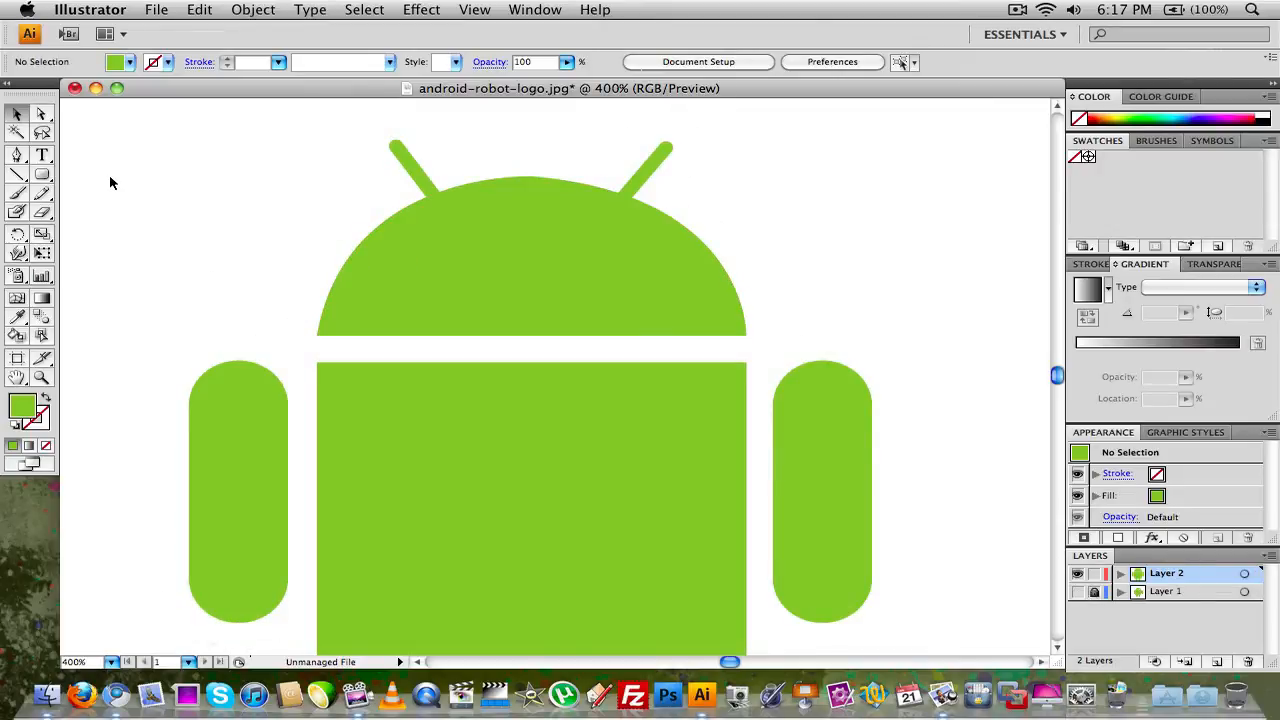
Show the Layer 1 reference image again and group the head shape with both antennas
scroll(110, 183, "down", 10)
scroll(110, 183, "up", 9)
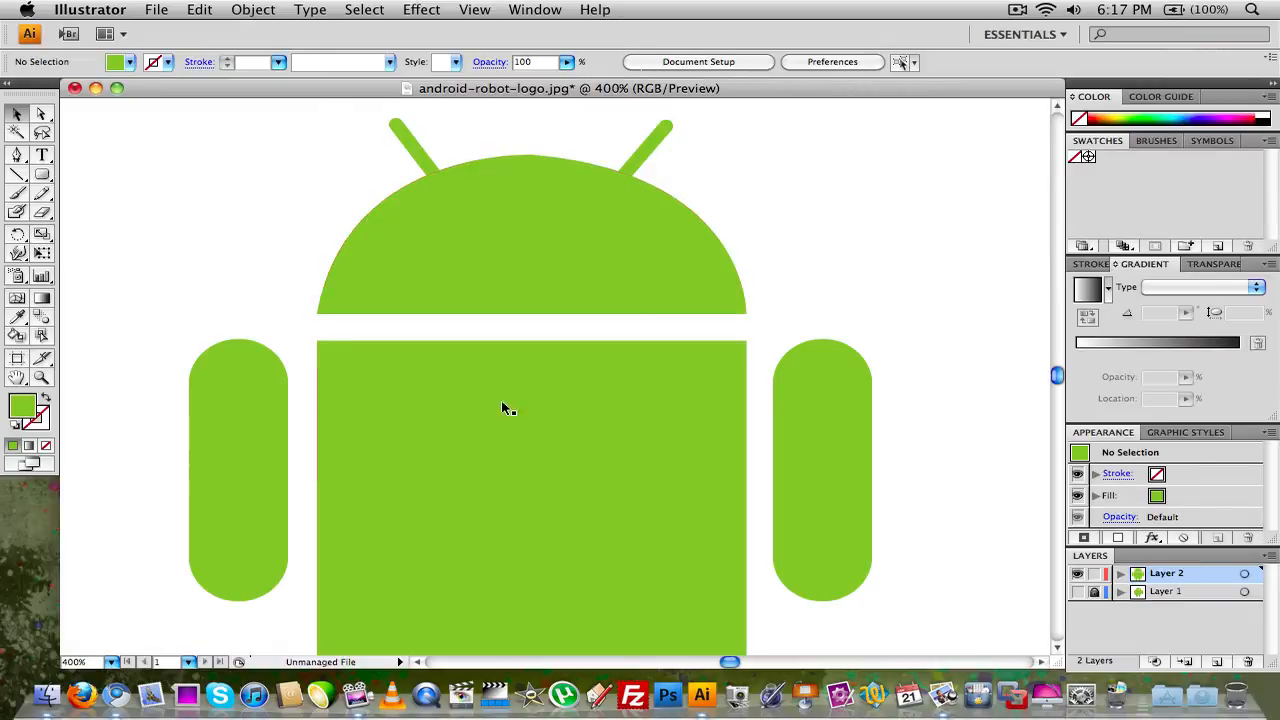
scroll(551, 357, "up", 2)
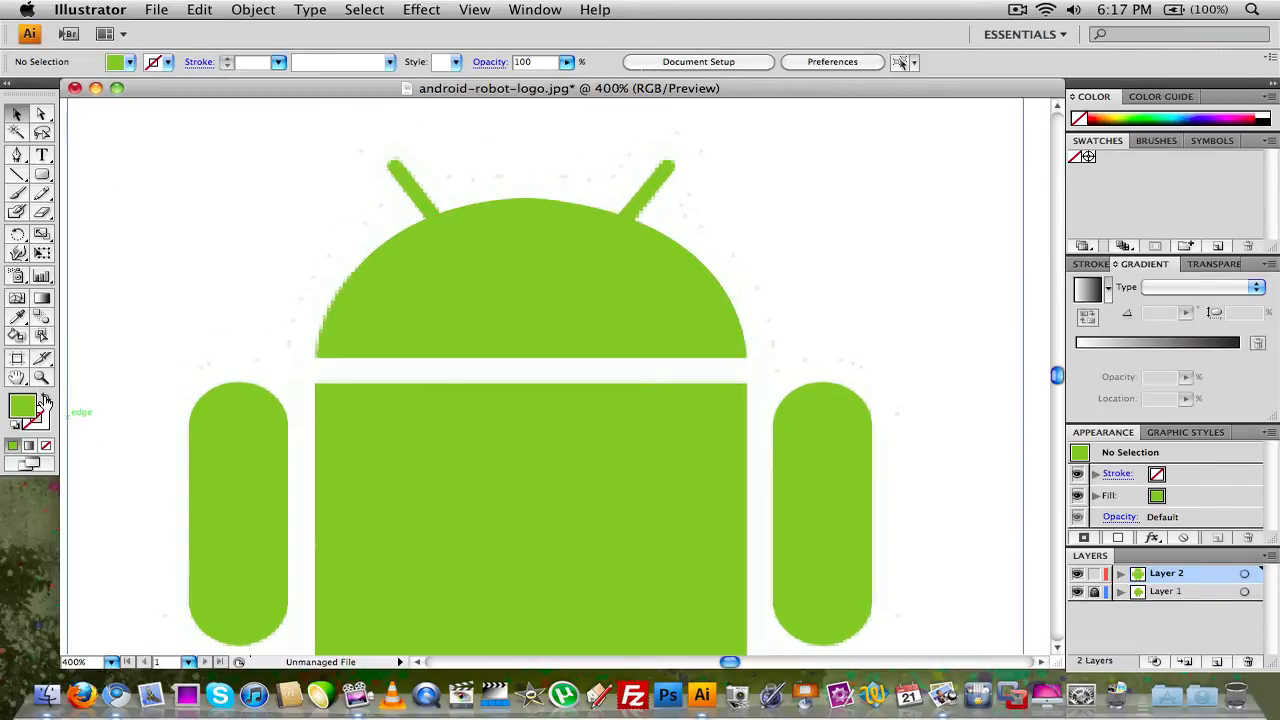
left_click_drag(268, 124, 702, 376)
right_click(578, 262)
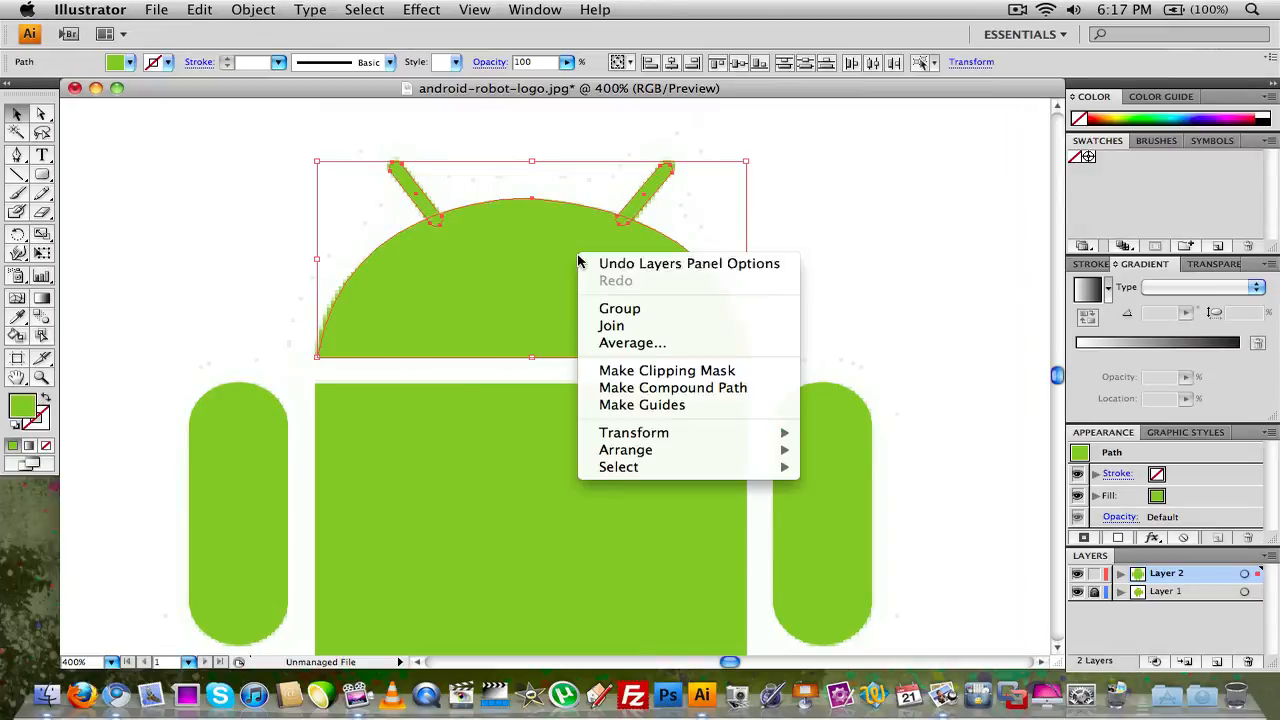
left_click(620, 308)
Move the head and antenna group to the empty area beside the robot to uncover the reference eyes
left_click(880, 220)
left_click_drag(505, 250, 1033, 226)
left_click(714, 209)
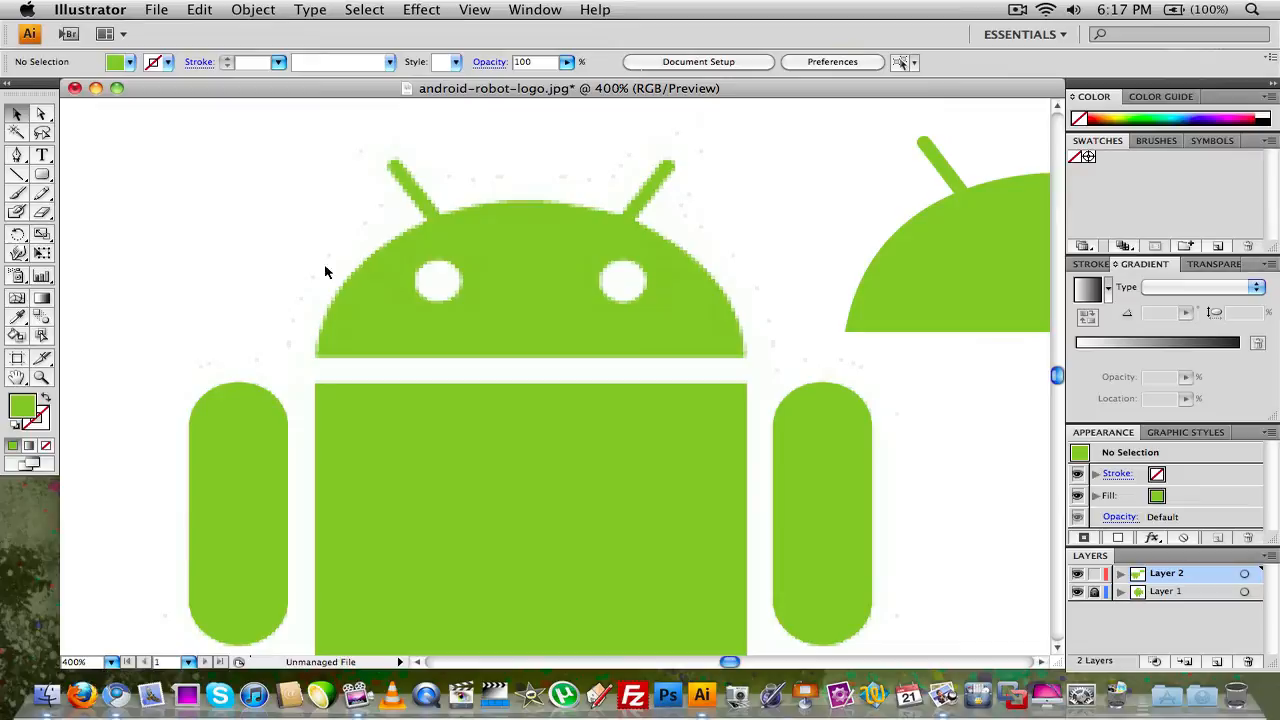
Draw a circle about 0.17 in wide over the left eye, with no fill and a 1 pt green stroke
left_click(45, 400)
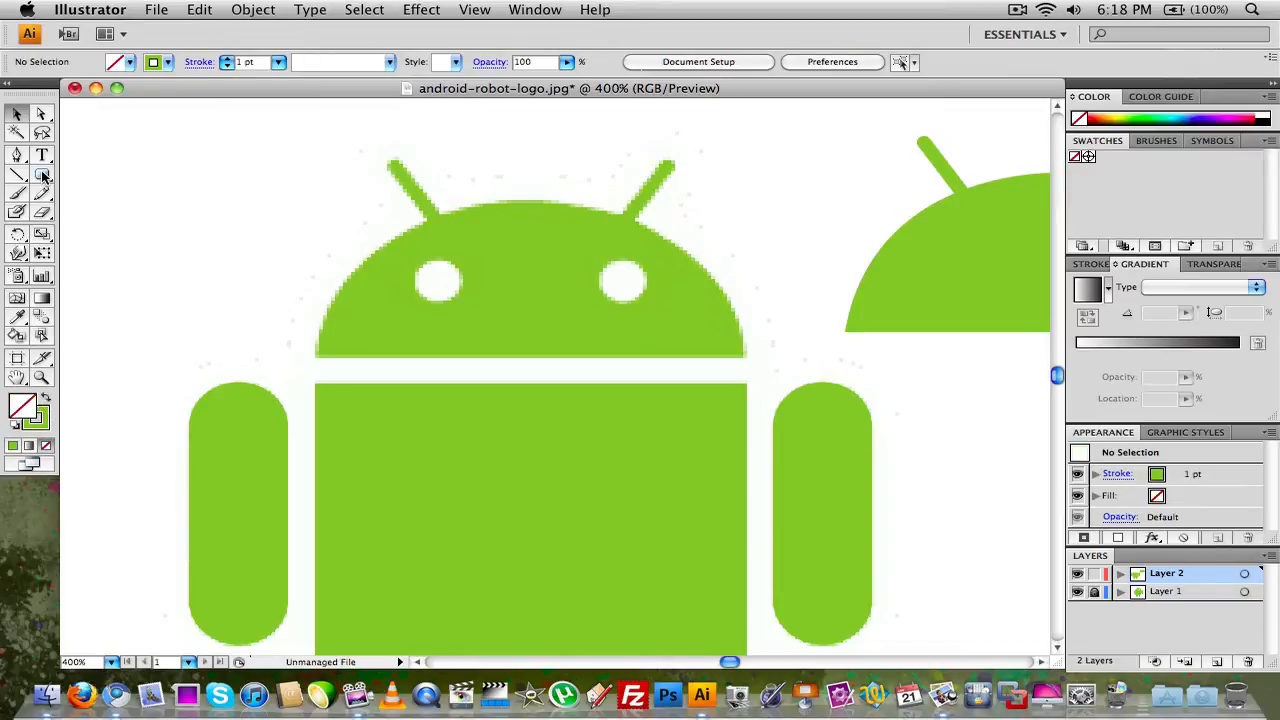
left_click_drag(43, 176, 95, 222)
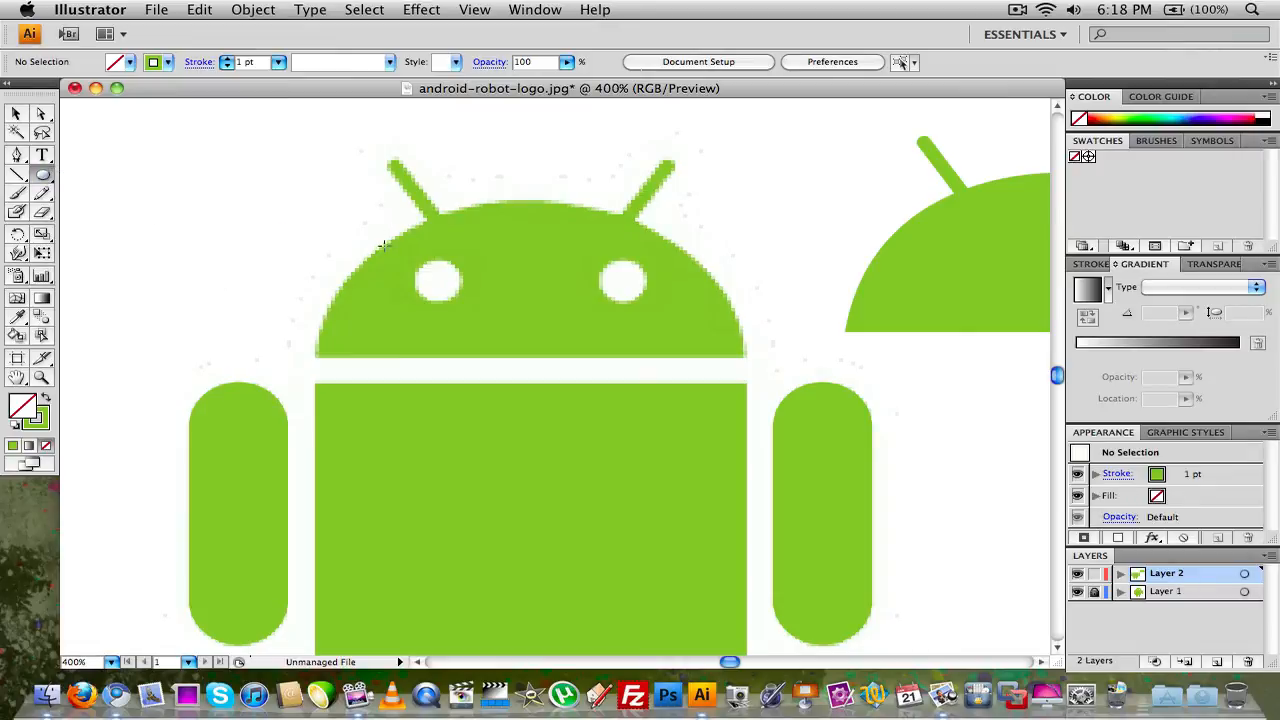
left_click_drag(433, 287, 462, 297)
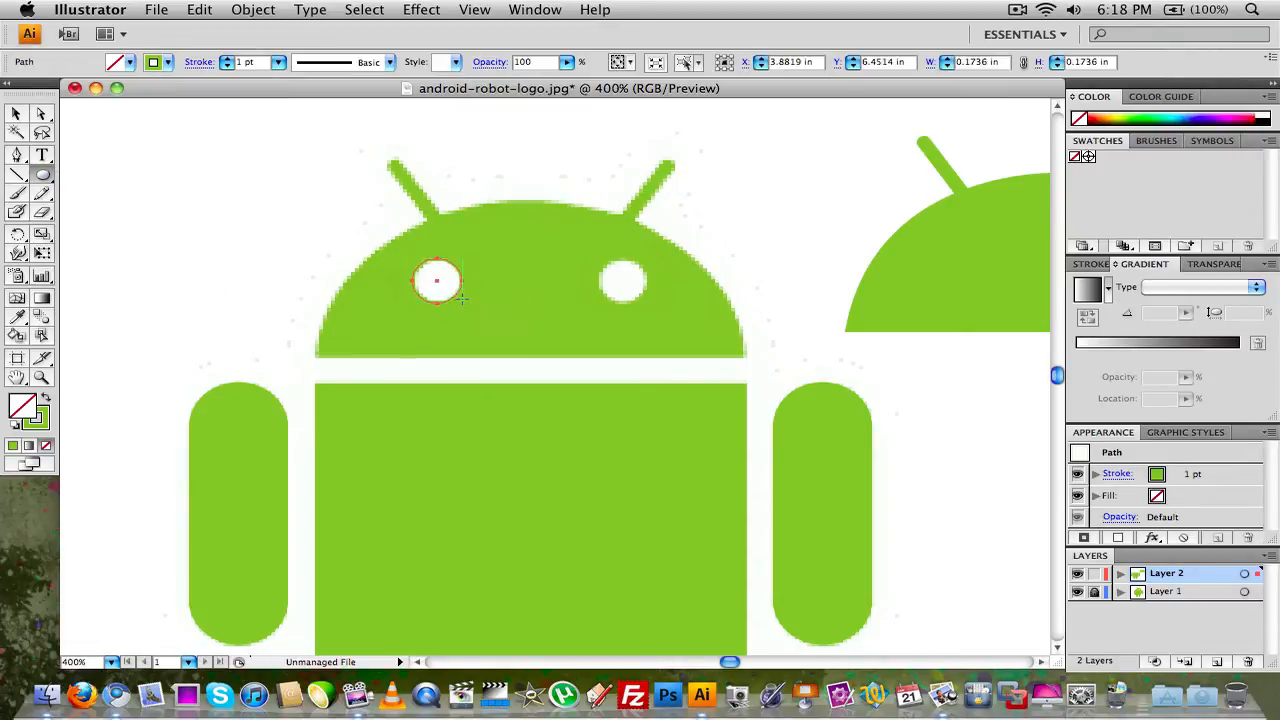
Duplicate the eye circle, align the copy over the right eye, and deselect it
key("super+v")
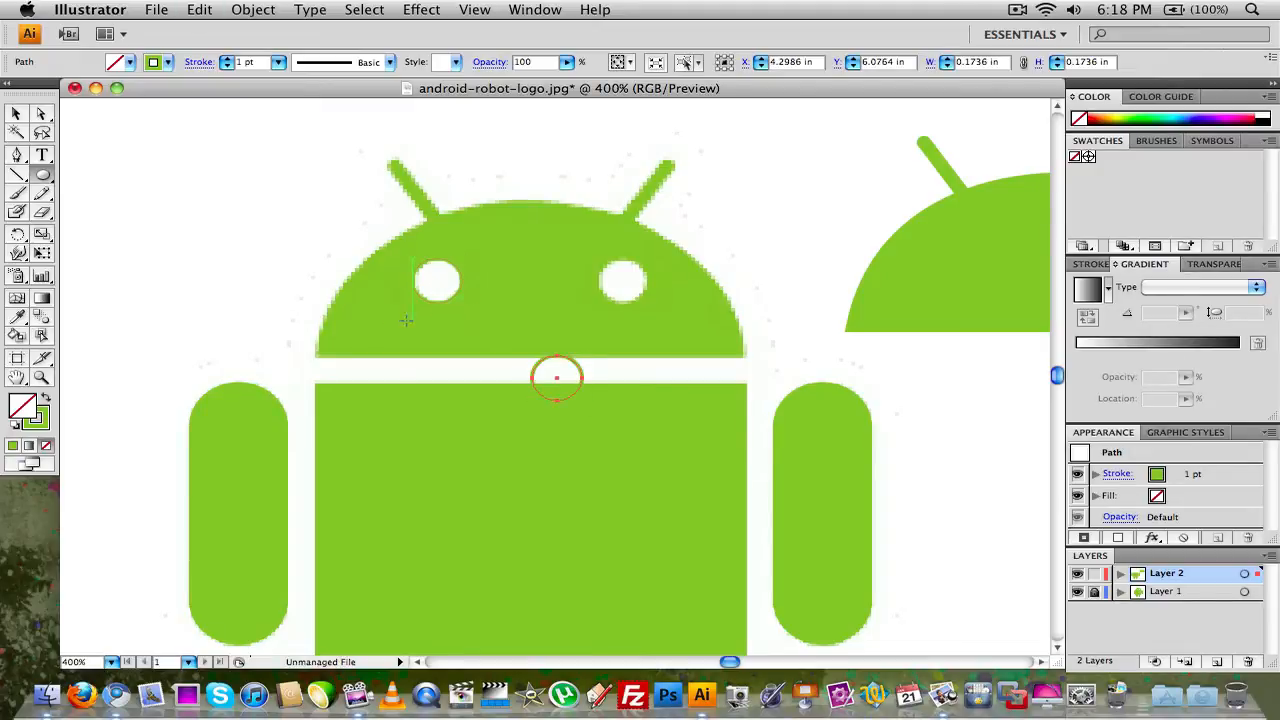
left_click(17, 116)
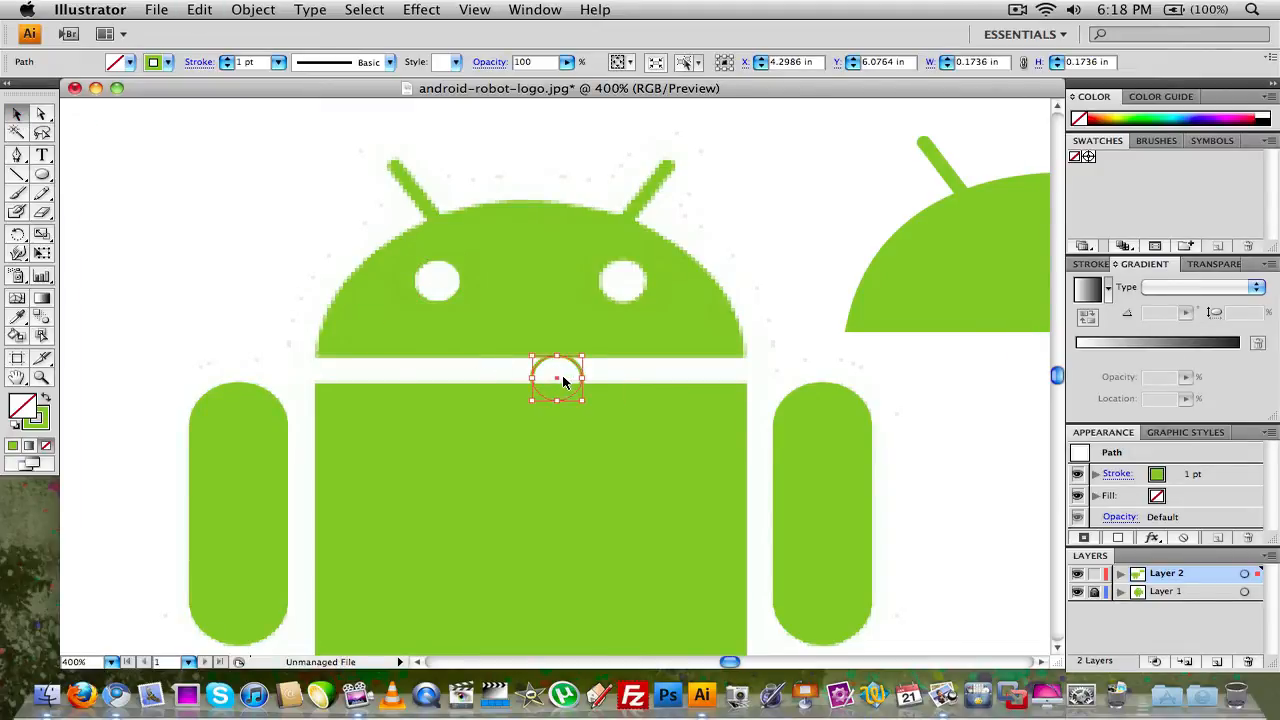
left_click_drag(563, 381, 625, 287)
left_click(737, 200)
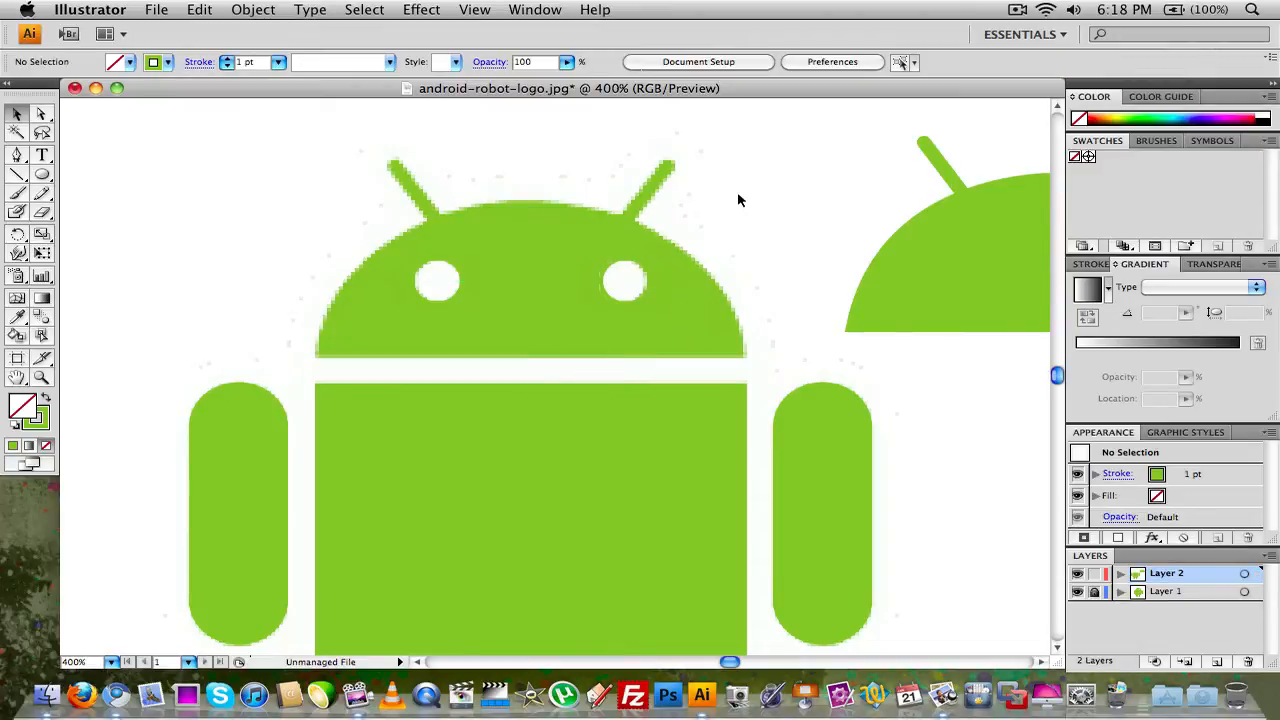
Move the head group back over the reference head and check the left eye circle's stacking options
left_click_drag(876, 254, 407, 288)
left_click(168, 254)
left_click(430, 280)
right_click(441, 248)
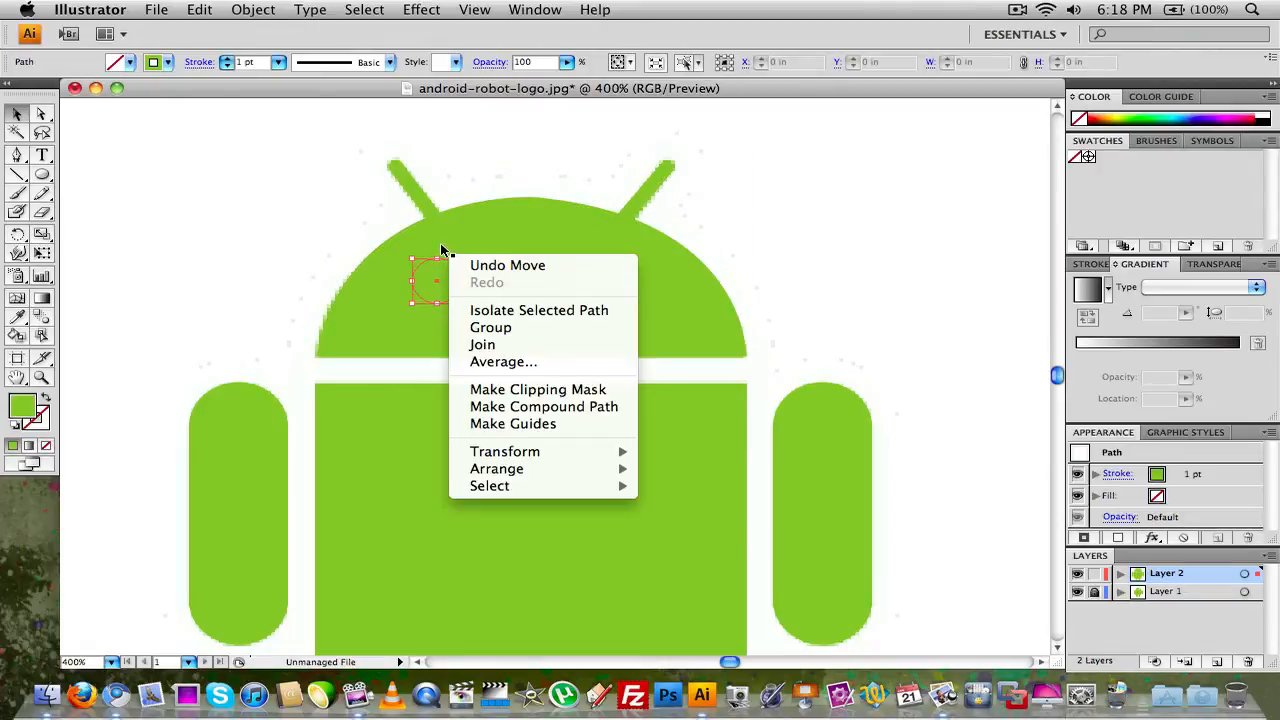
left_click(243, 223)
left_click(243, 223)
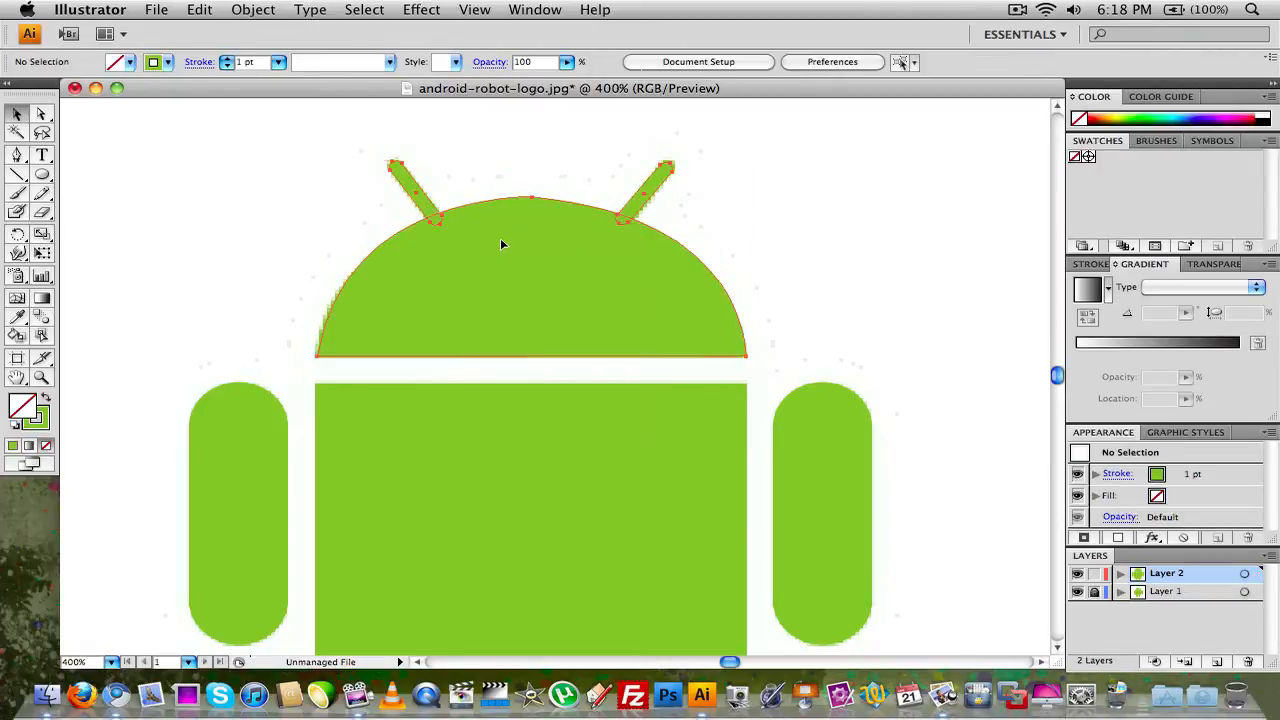
Send the head and antenna group to the back, behind both eye circles
right_click(502, 244)
mouse_move(580, 362)
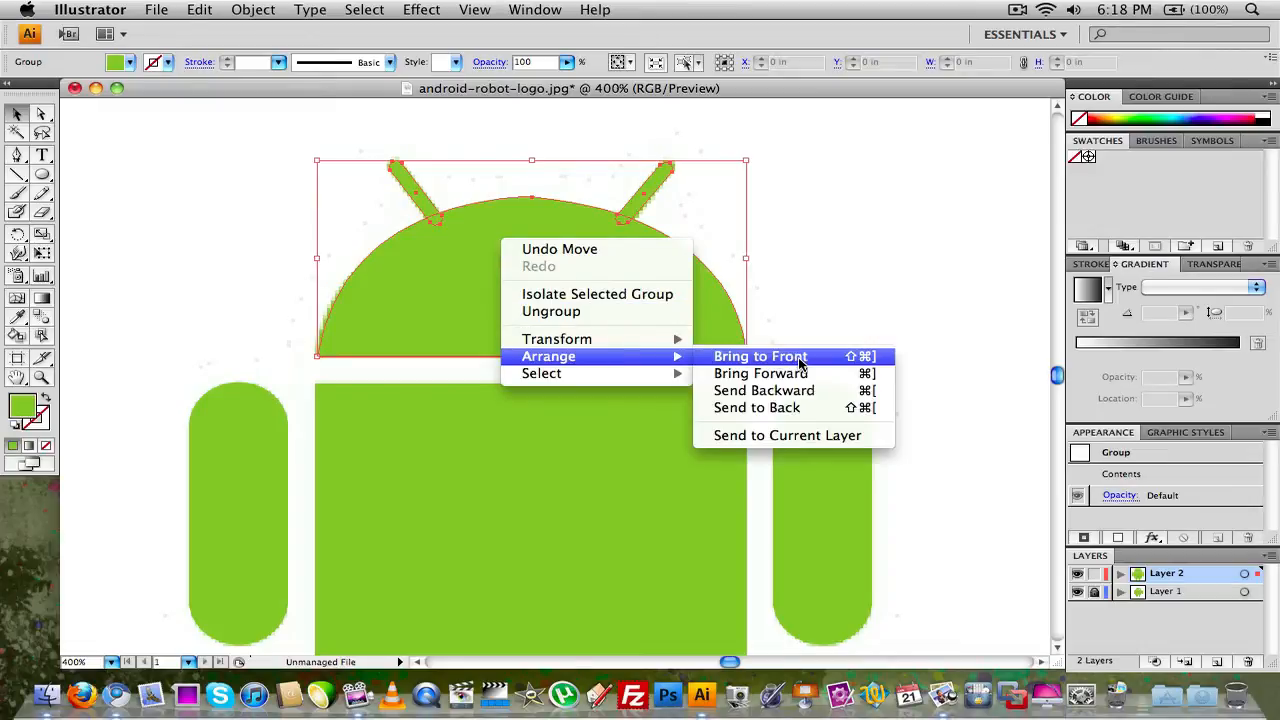
left_click(779, 408)
left_click(851, 236)
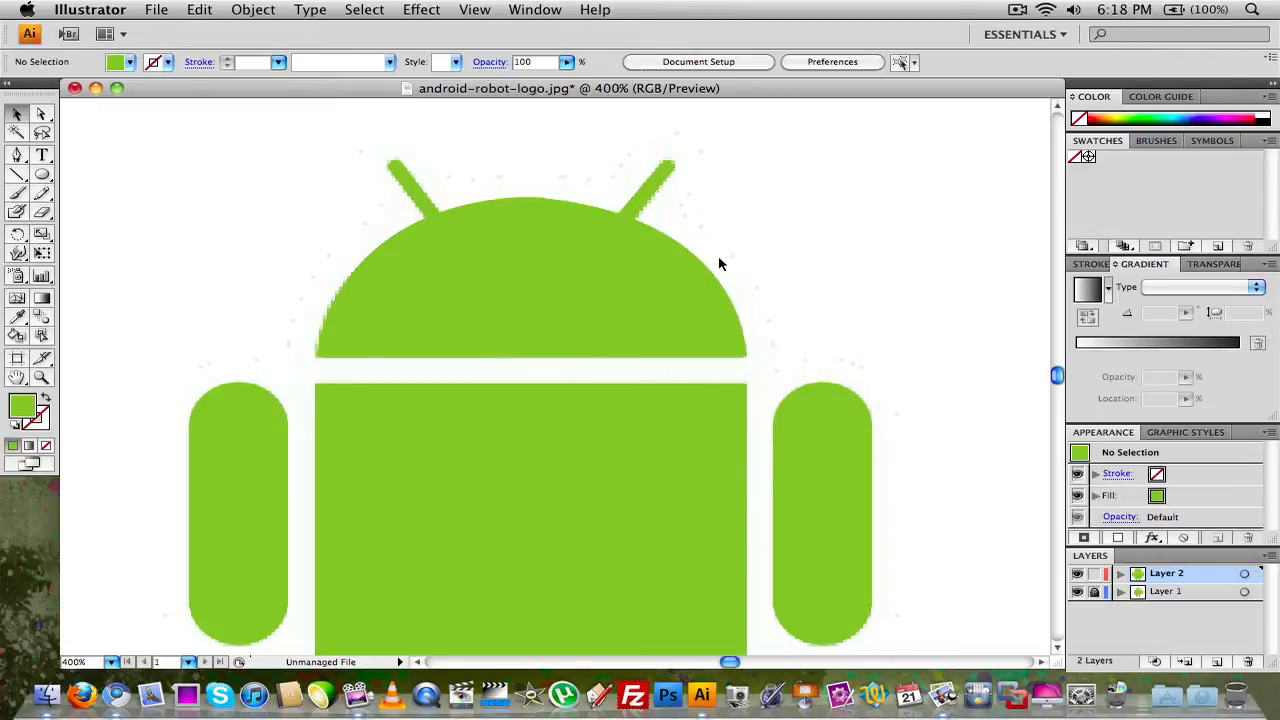
left_click(630, 279)
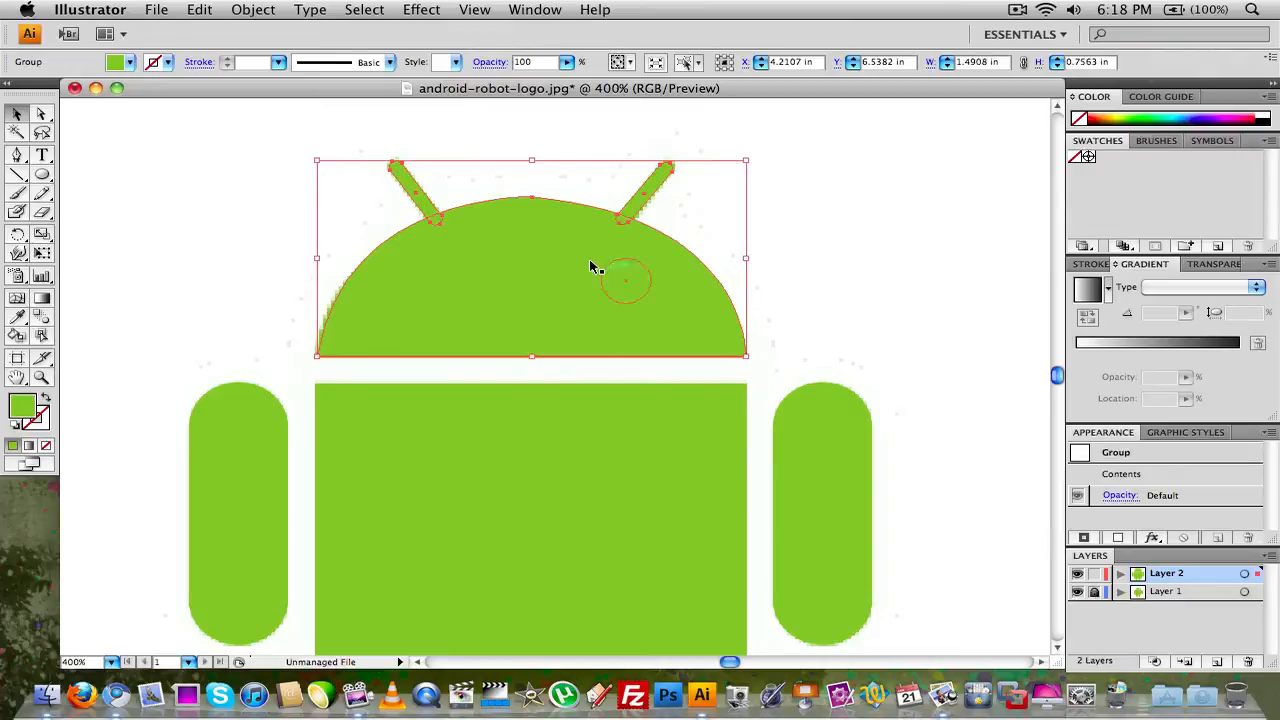
right_click(590, 266)
mouse_move(638, 378)
left_click(862, 423)
left_click(857, 235)
Move the head group aside again and bring both eye circles to the front
left_click_drag(566, 274, 835, 285)
left_click_drag(443, 326, 671, 247)
right_click(624, 268)
mouse_move(674, 471)
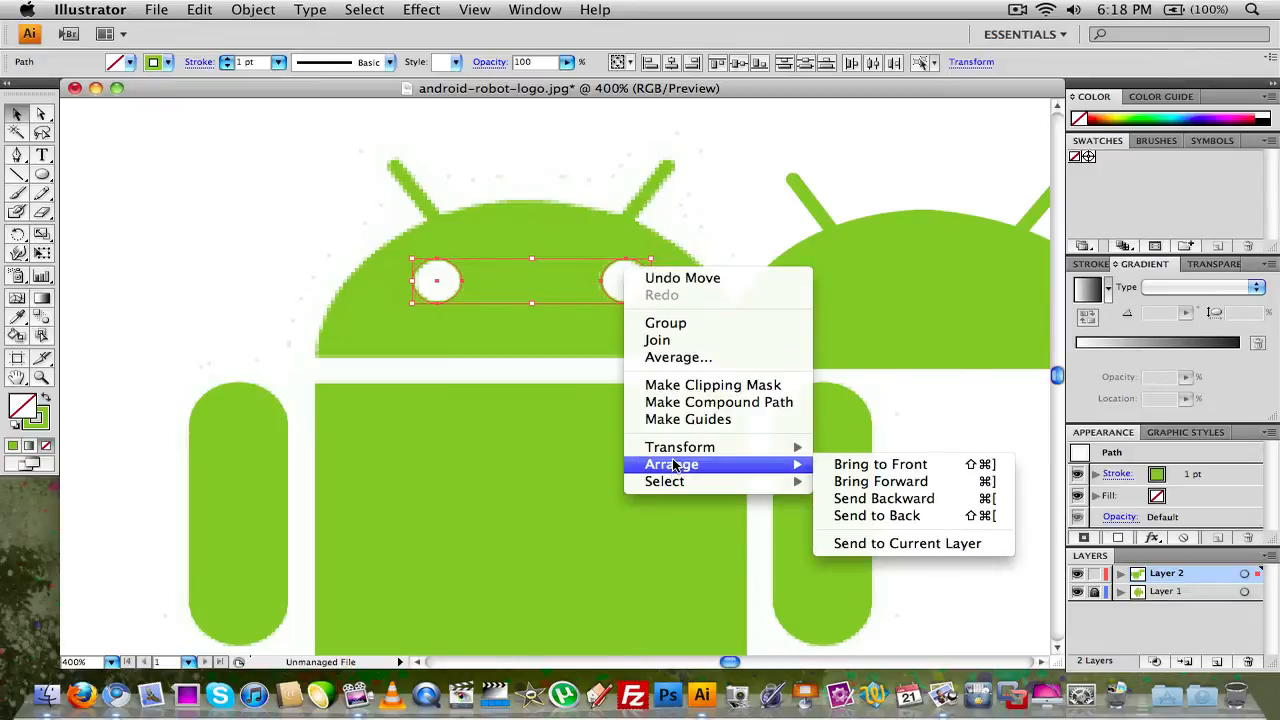
left_click(860, 468)
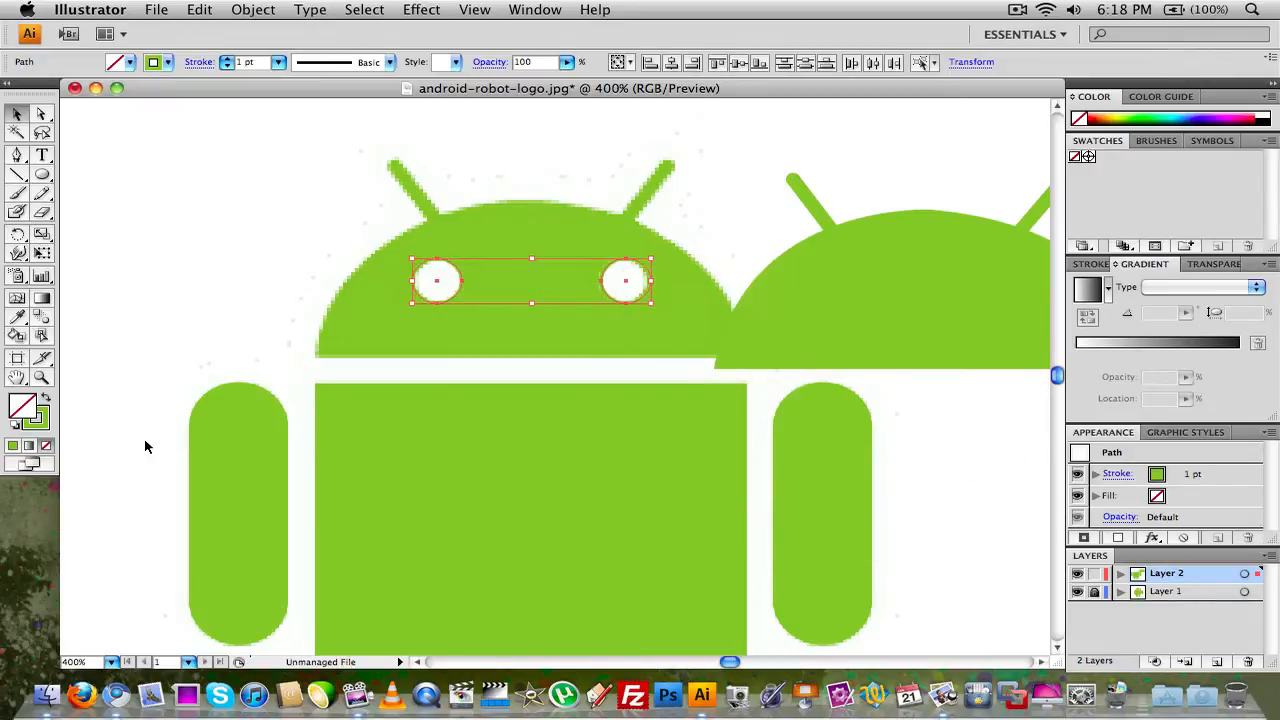
Fill both eye circles with white (FFFFFF) and deselect them
double_click(22, 405)
left_click(376, 197)
left_click(373, 186)
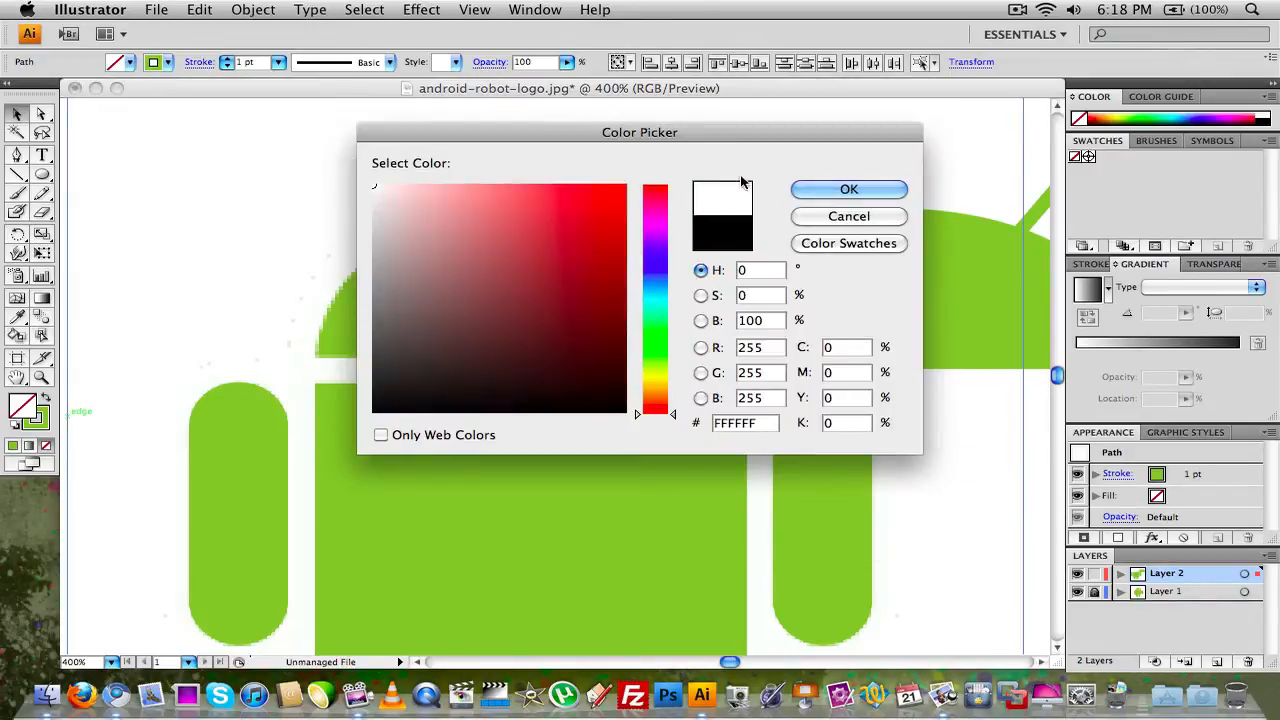
left_click(819, 188)
left_click(834, 135)
Move the head group back into place above the torso and hide the Layer 1 reference image
left_click_drag(866, 329, 500, 322)
left_click(895, 268)
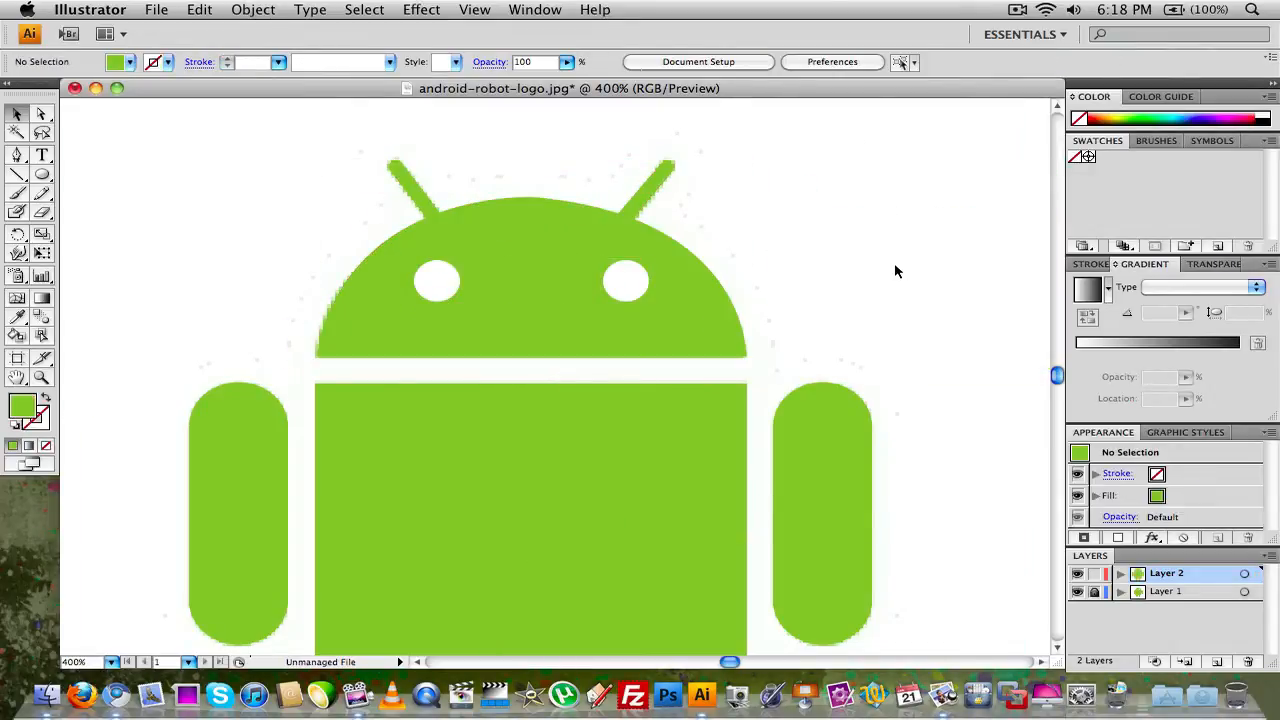
key("super+minus")
key("super+minus")
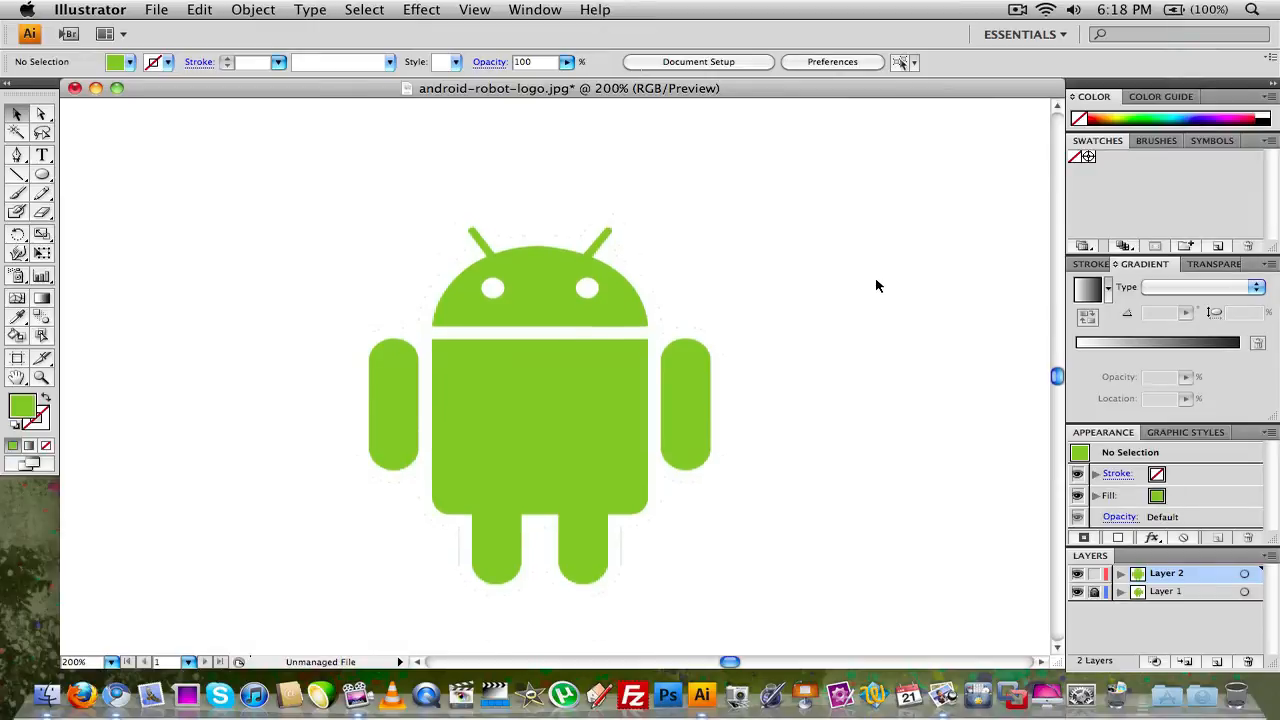
left_click(1076, 592)
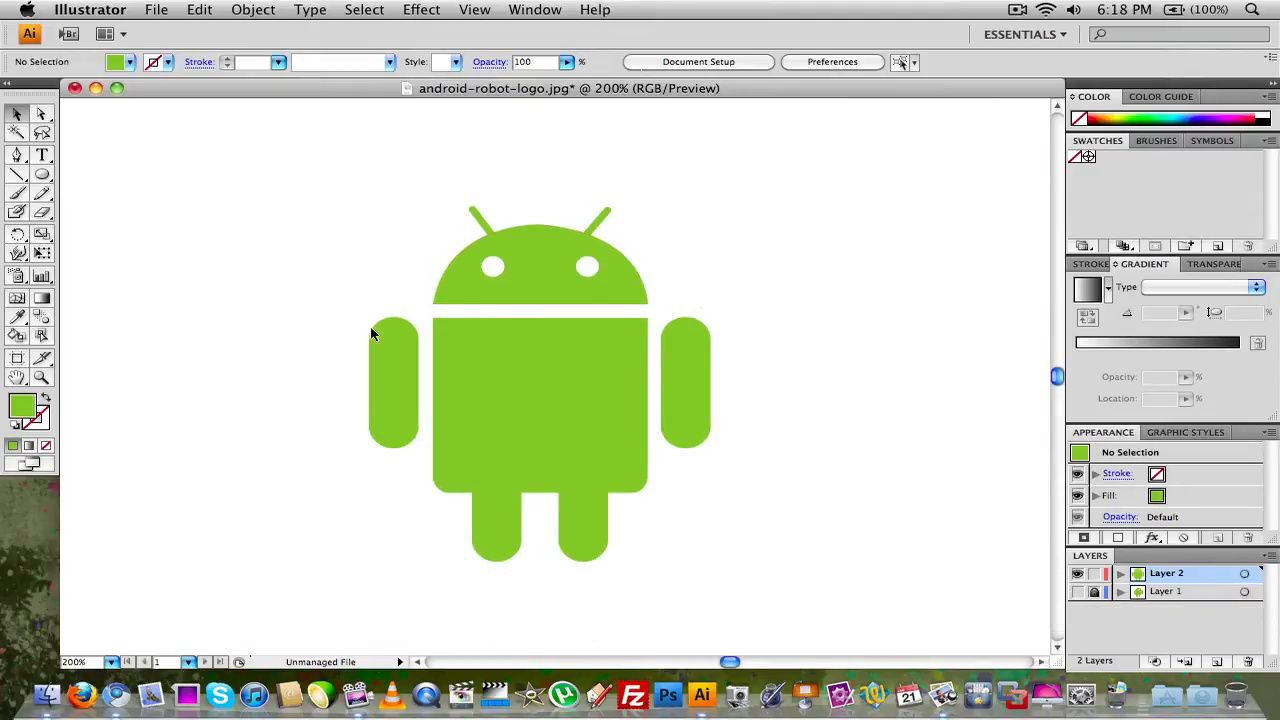
Group all of the robot's vector shapes into a single object and deselect it
left_click_drag(397, 263, 766, 594)
right_click(583, 372)
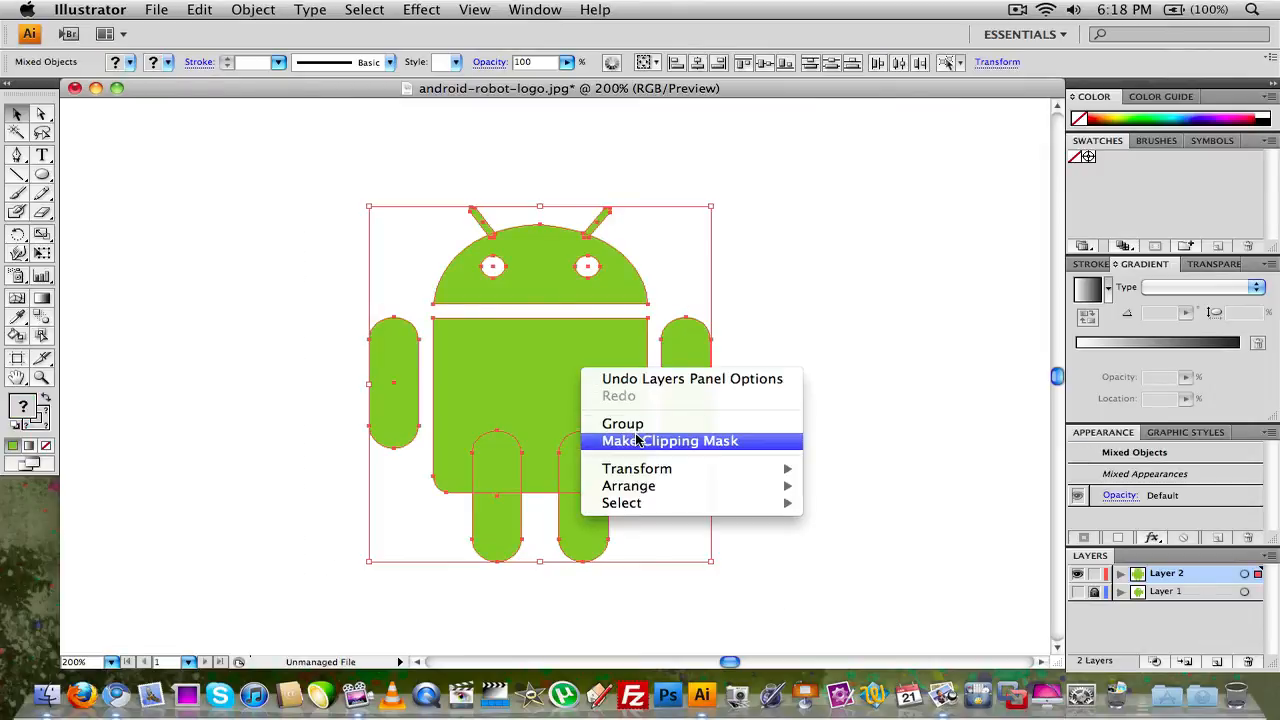
left_click(637, 424)
left_click(959, 444)
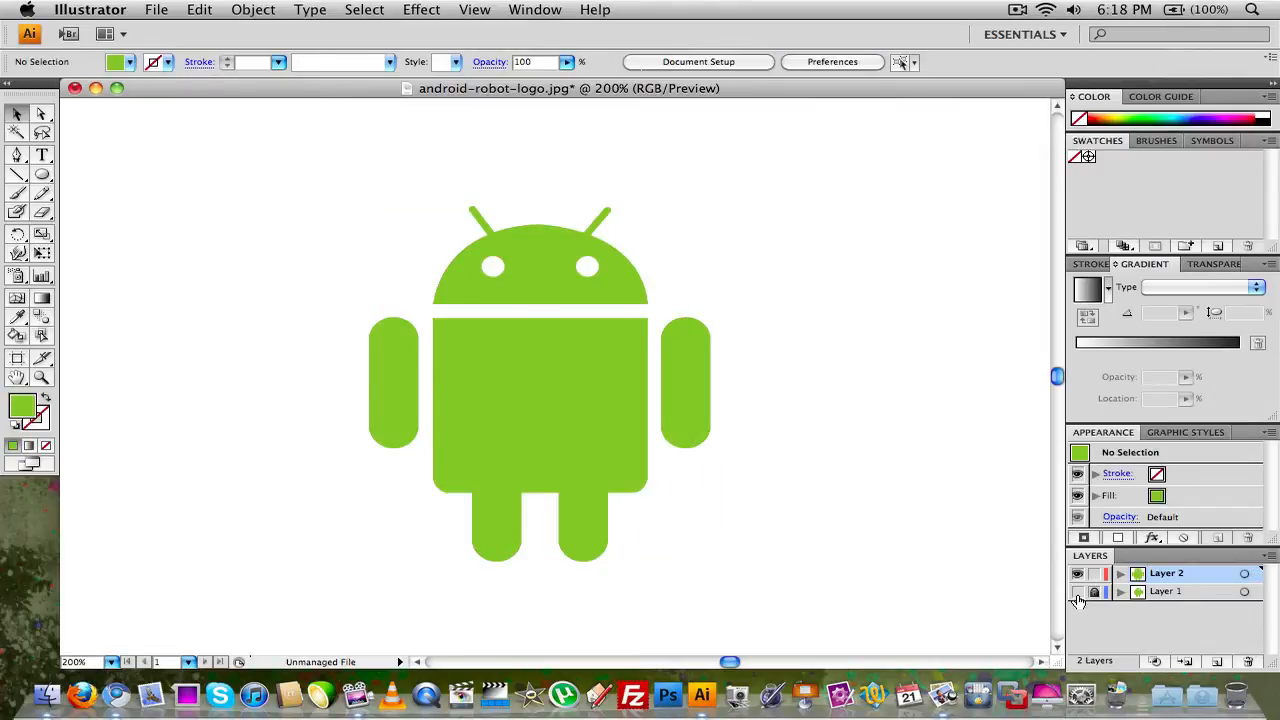
Move the robot group to the right of the original and show Layer 1 to compare the two side by side
left_click_drag(560, 388, 949, 401)
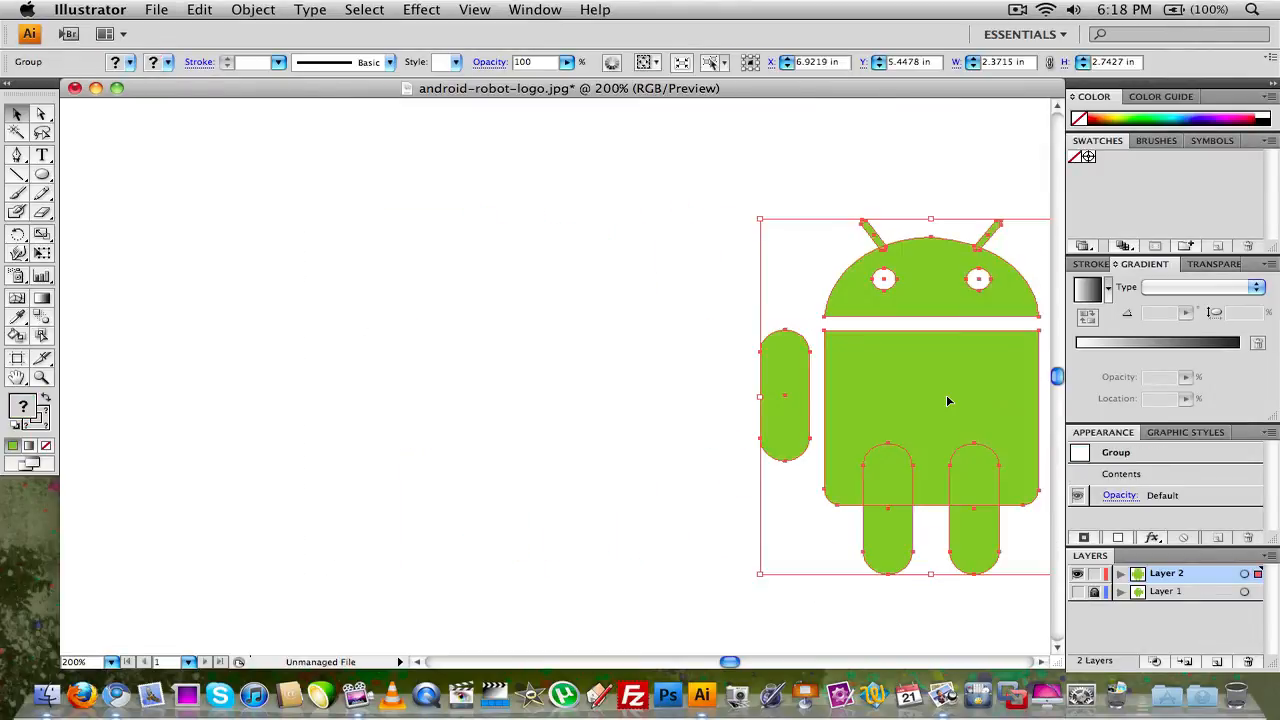
key("super+minus")
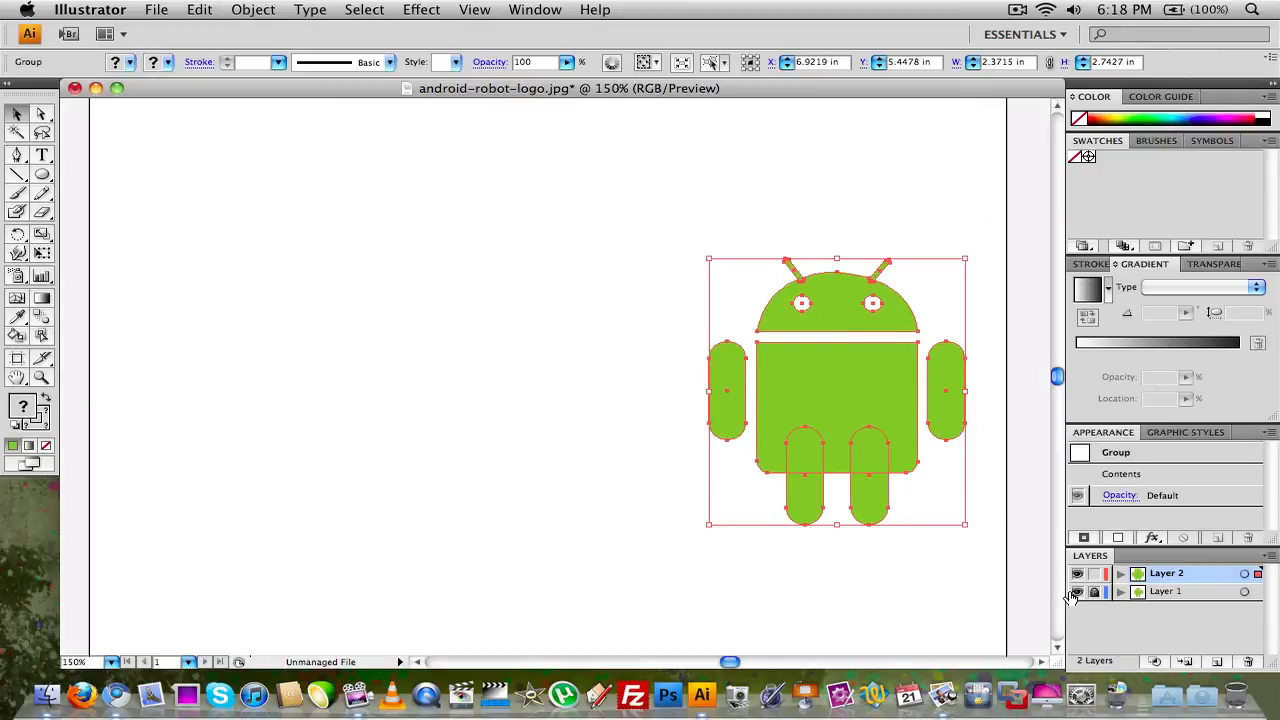
left_click(1076, 592)
left_click(892, 606)
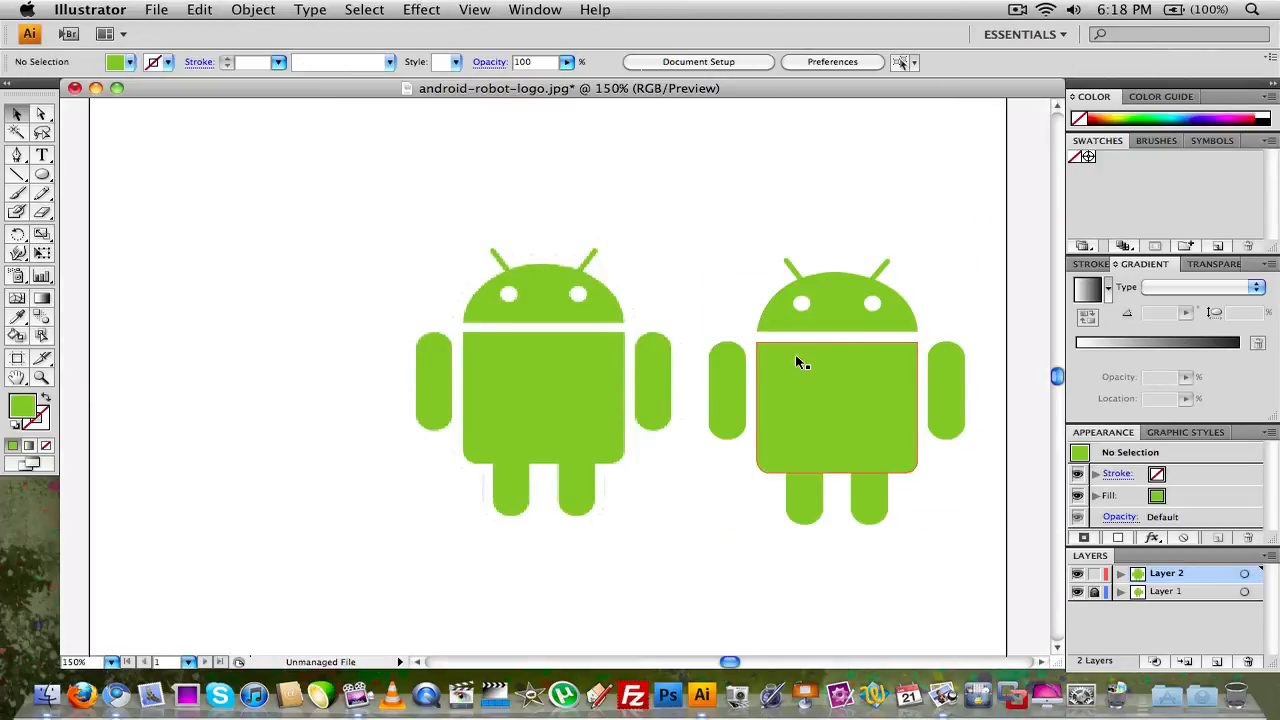
left_click(741, 376)
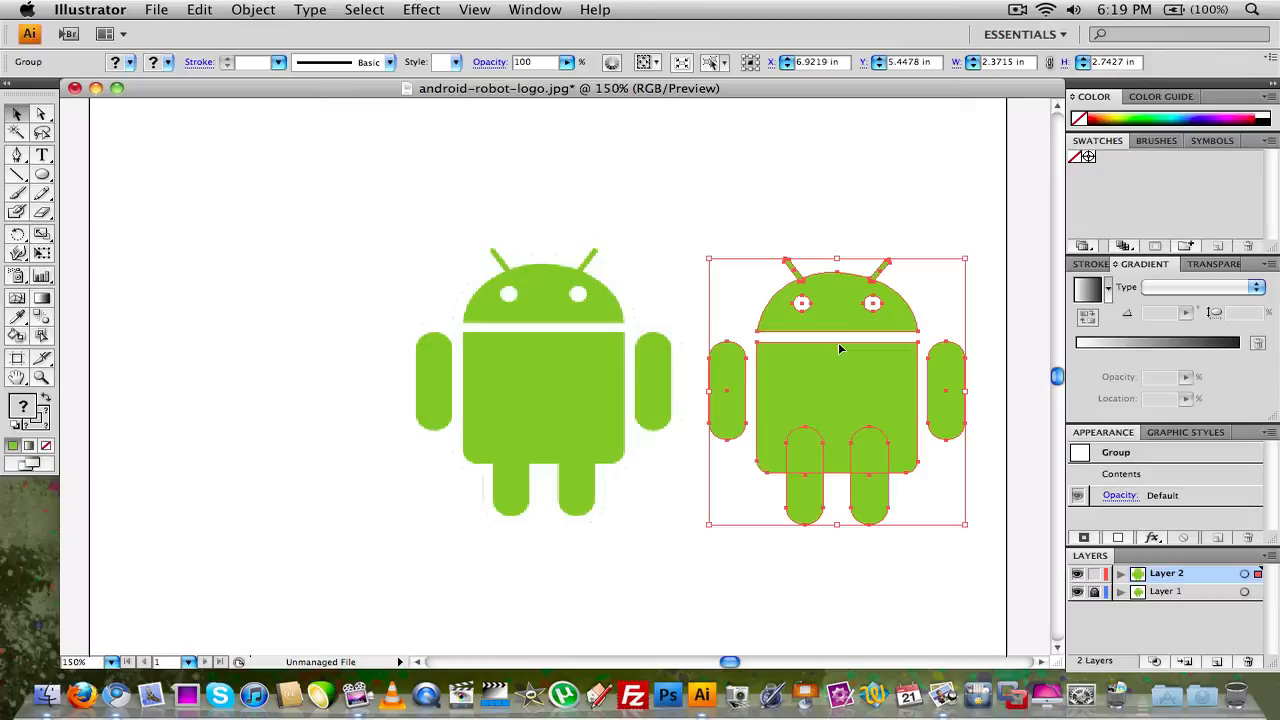
left_click(669, 202)
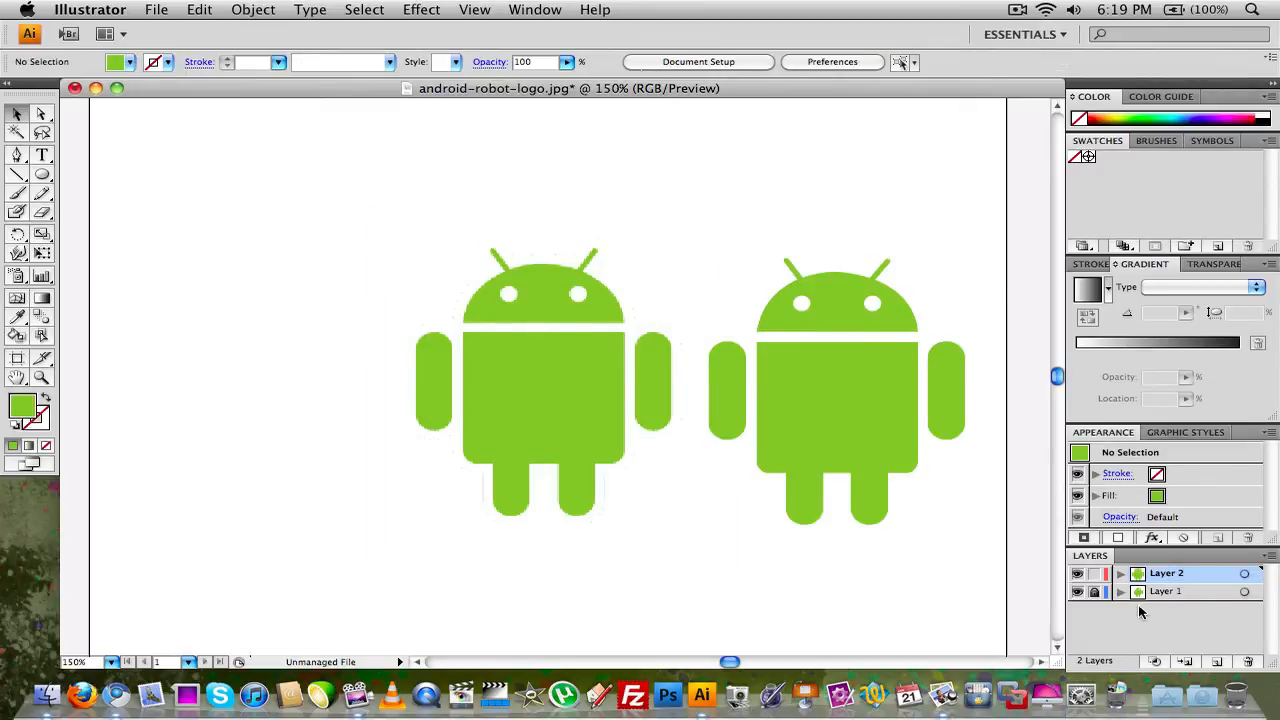
Delete Layer 1 with its reference image and move the vector robot to the page area it leaves free
left_click(1245, 663)
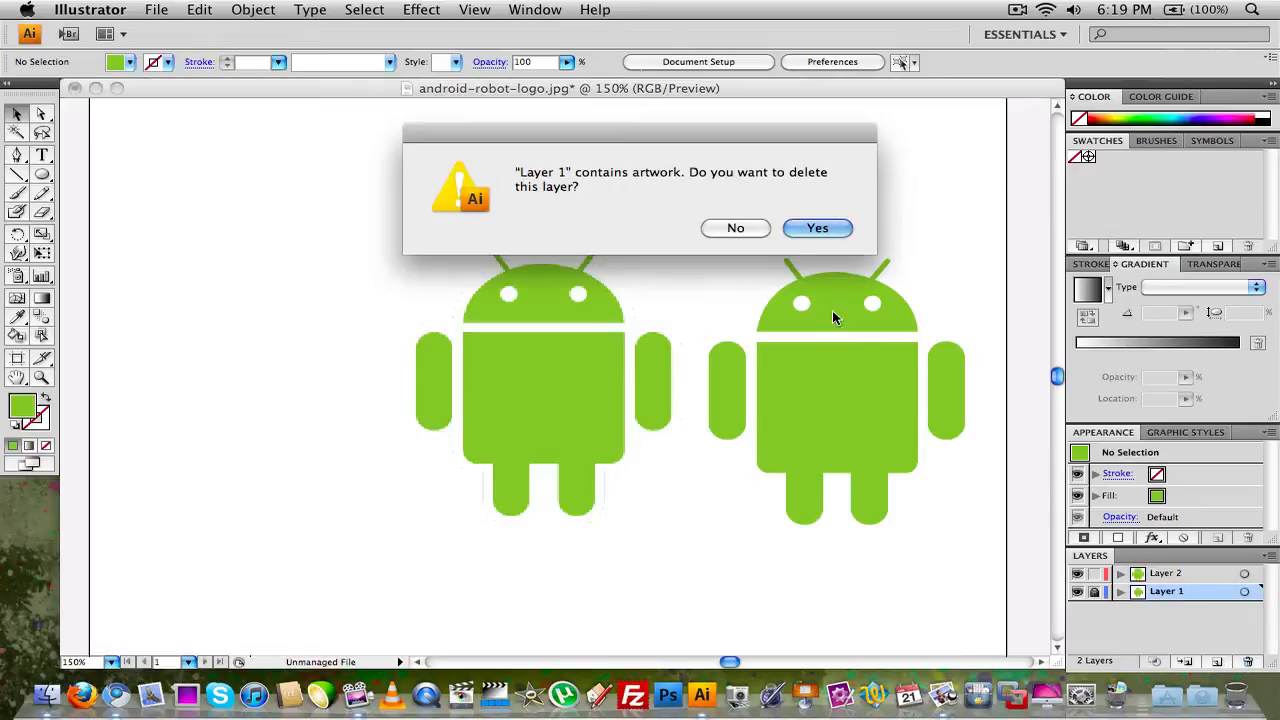
left_click(816, 226)
left_click_drag(870, 409, 495, 407)
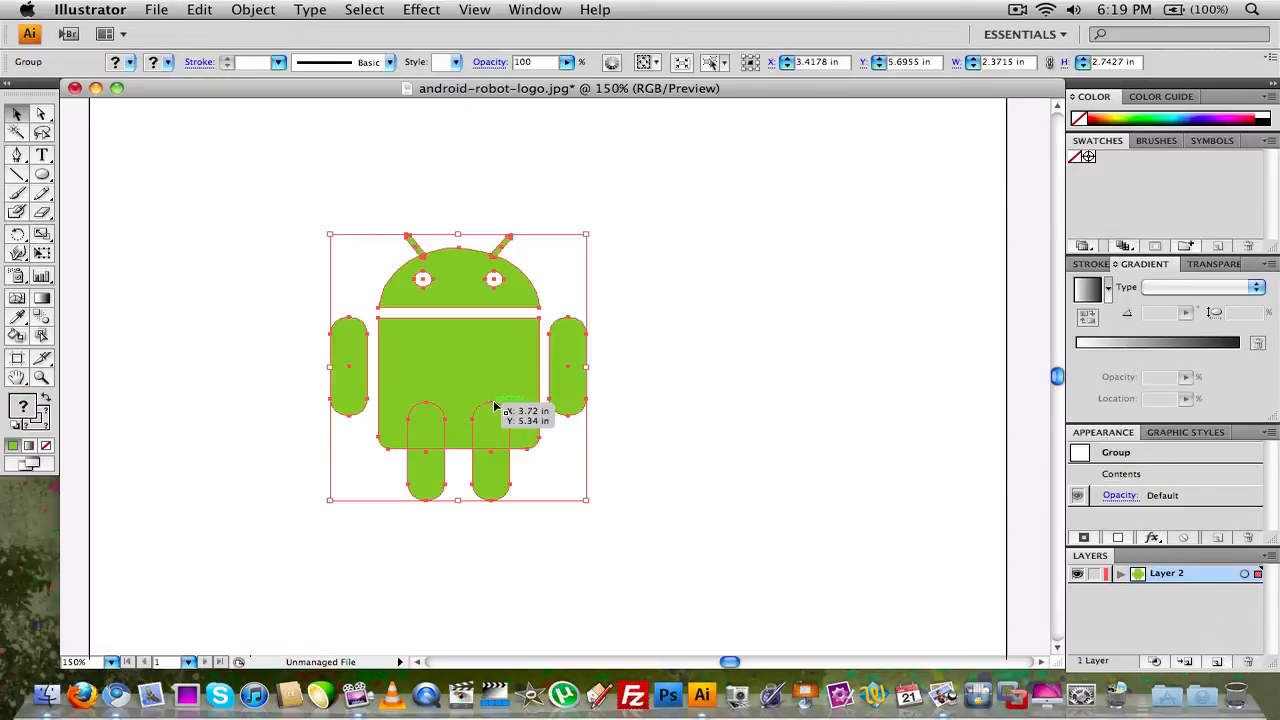
Enlarge the robot group proportionally to about 5.79 by 6.70 in, position it near the page's center, and deselect it
key("super+0")
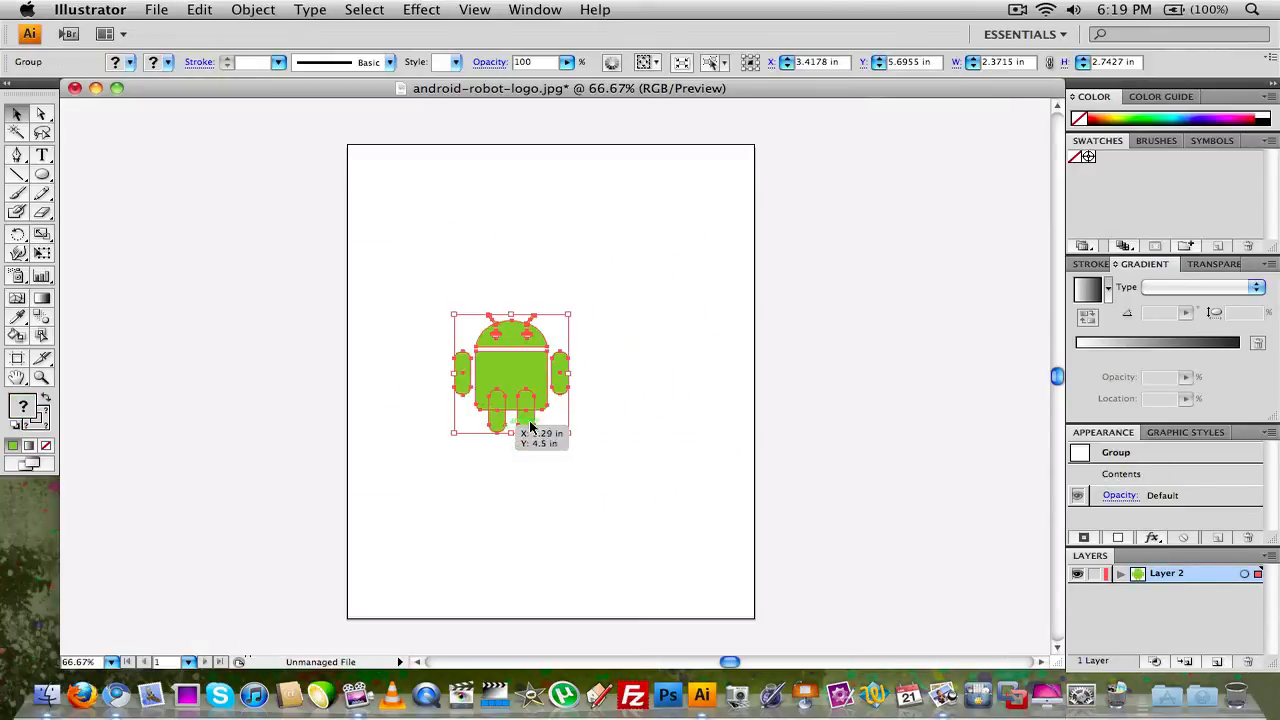
left_click_drag(570, 315, 532, 351)
left_click(694, 323)
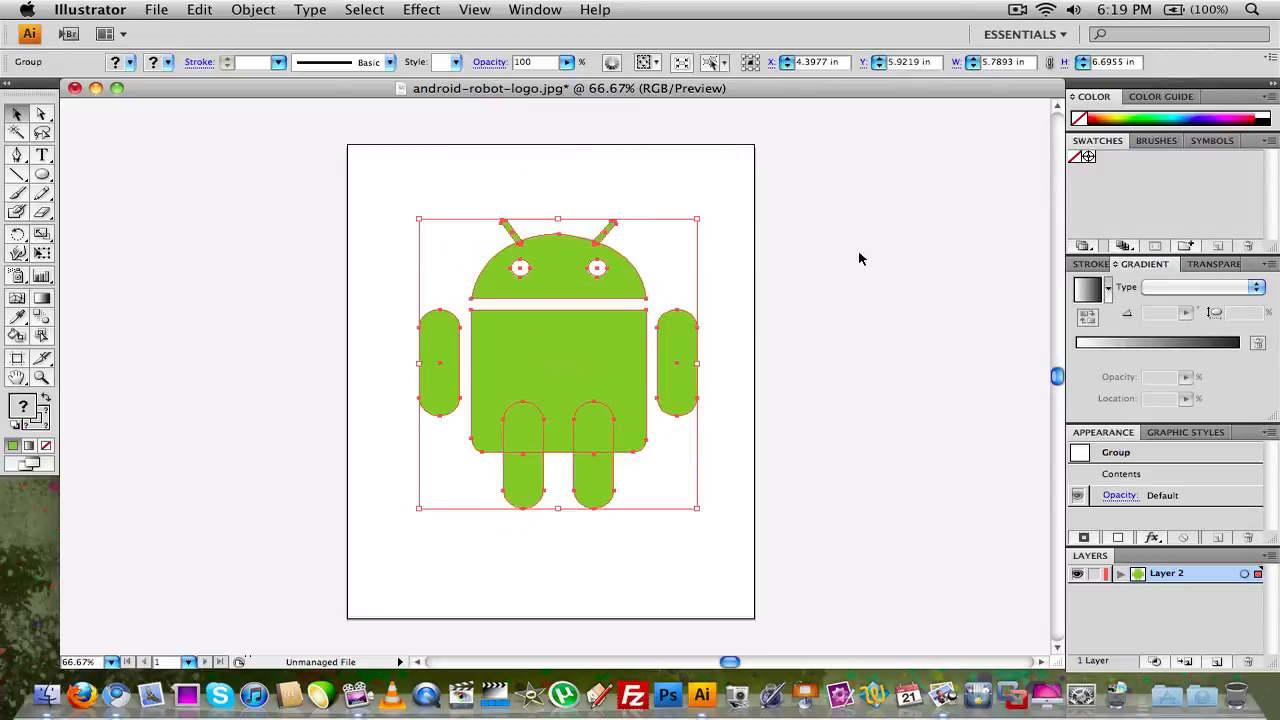
left_click(858, 249)
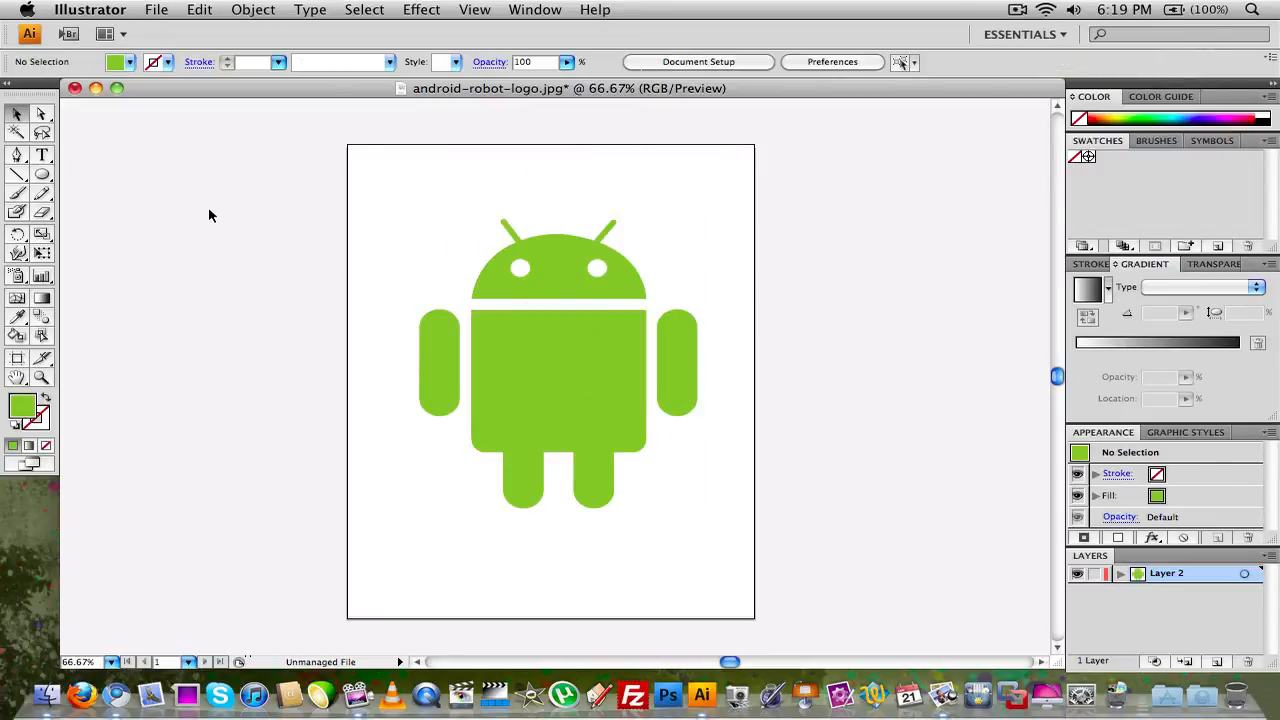
left_click(165, 9)
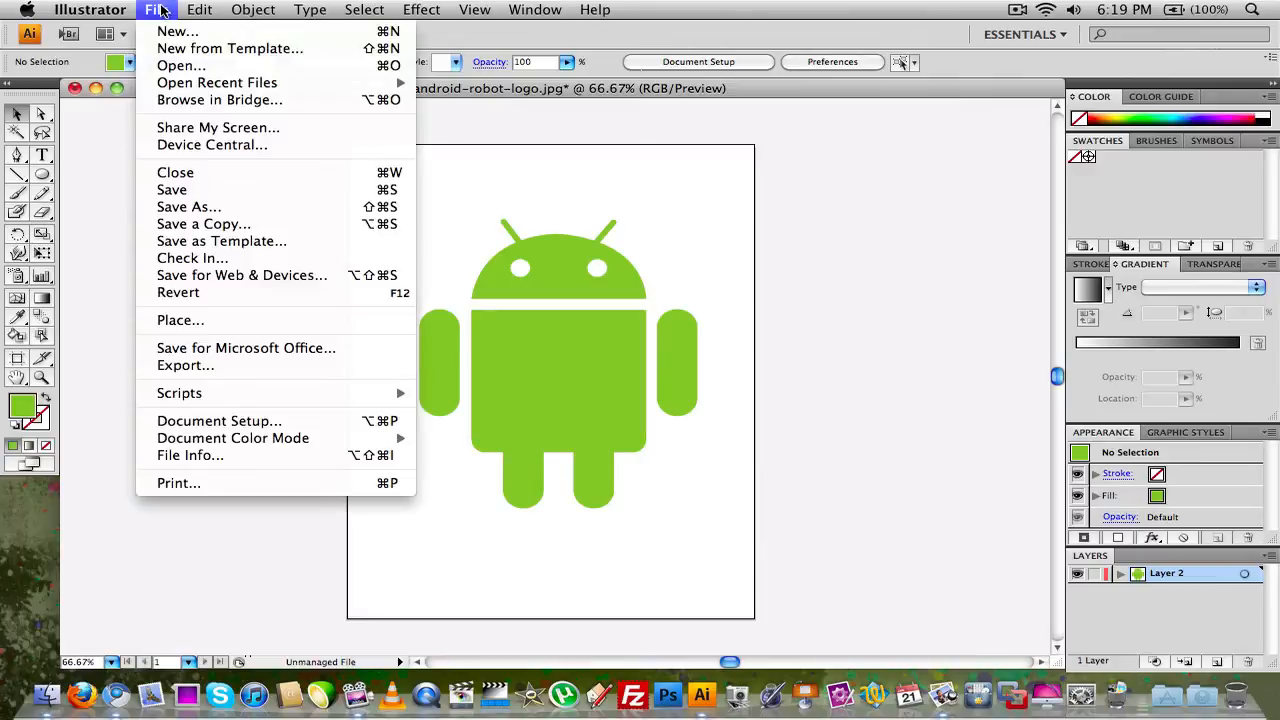
left_click(180, 208)
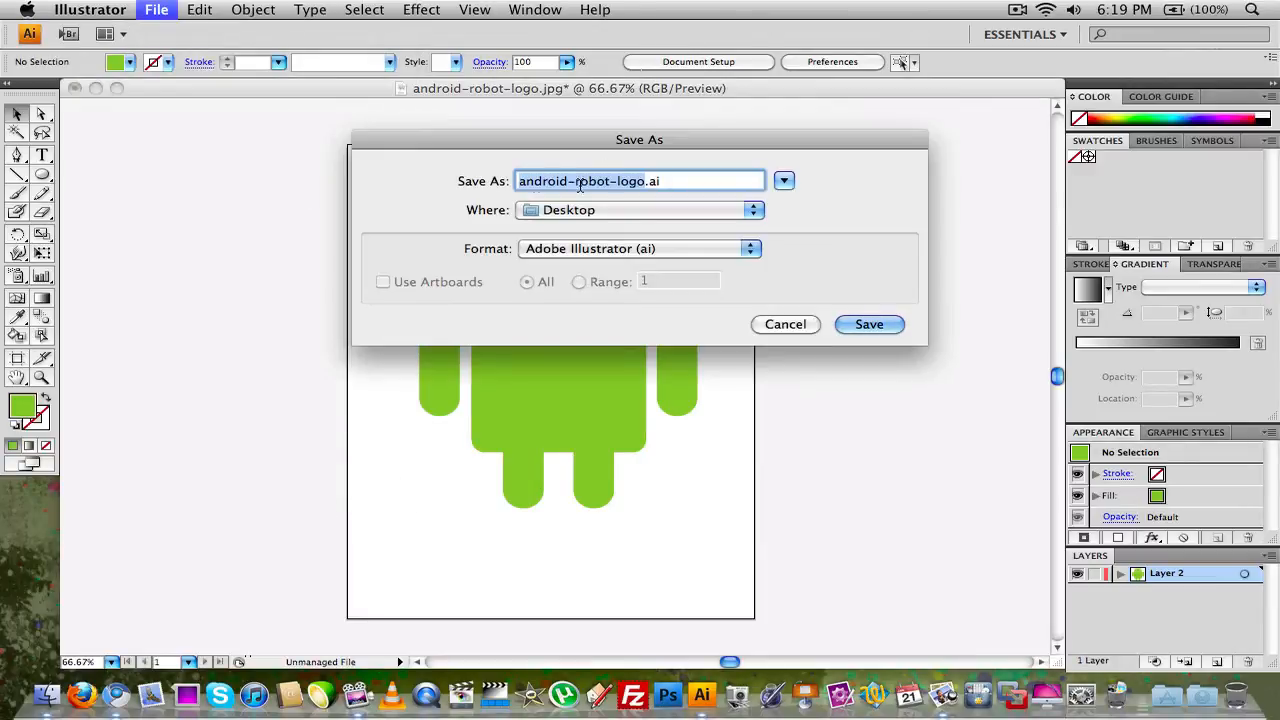
left_click(798, 326)
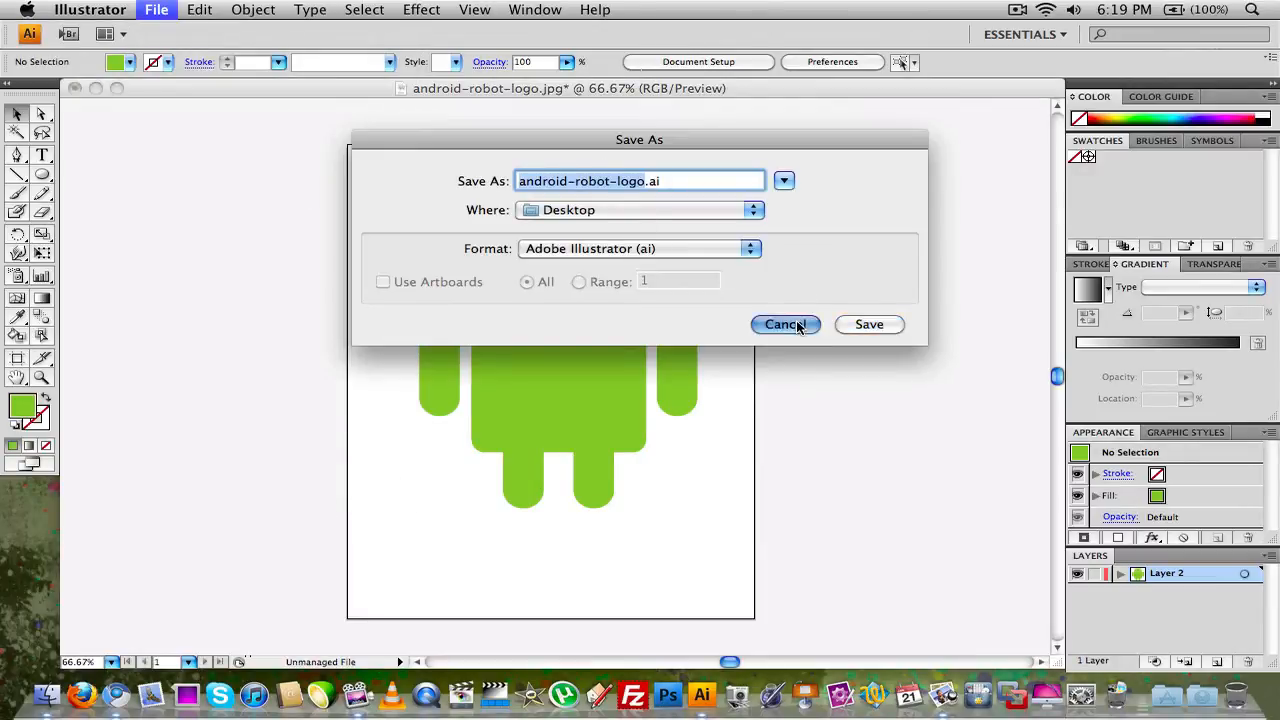
Minimize the document window and locate the existing Android robot Illustrator file among the desktop files
left_click(95, 88)
left_click(484, 236)
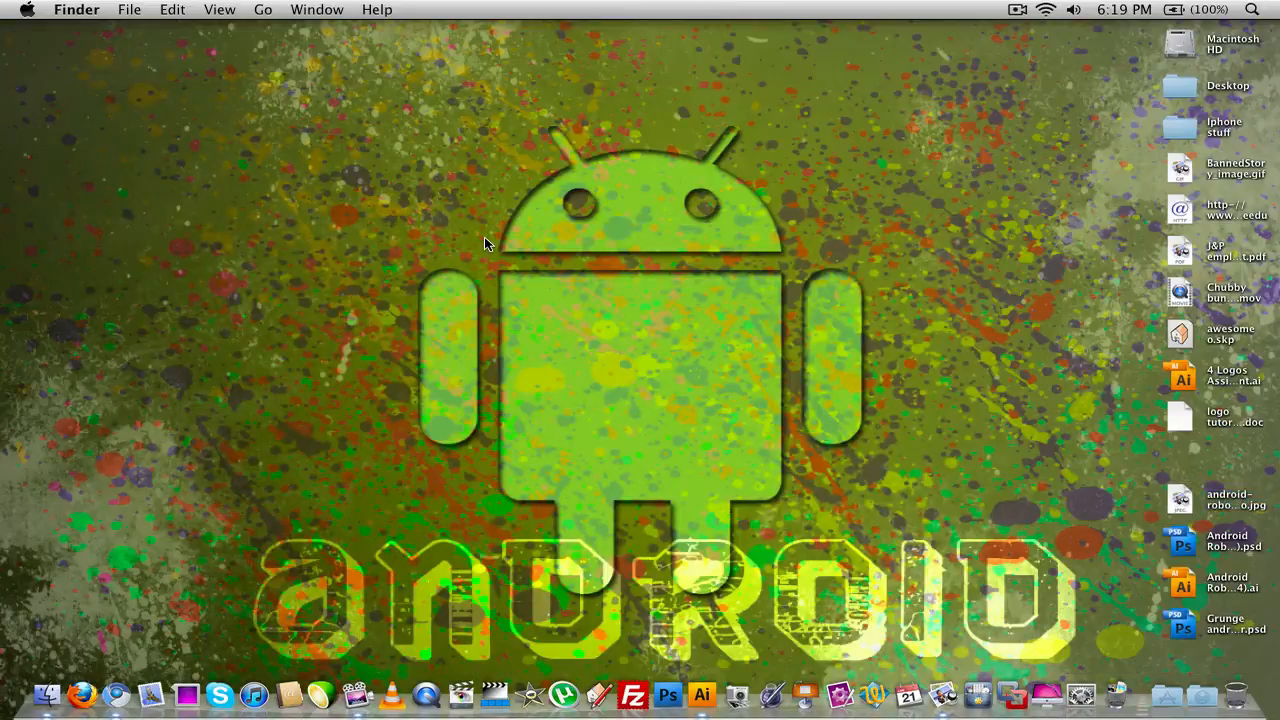
left_click(1180, 582)
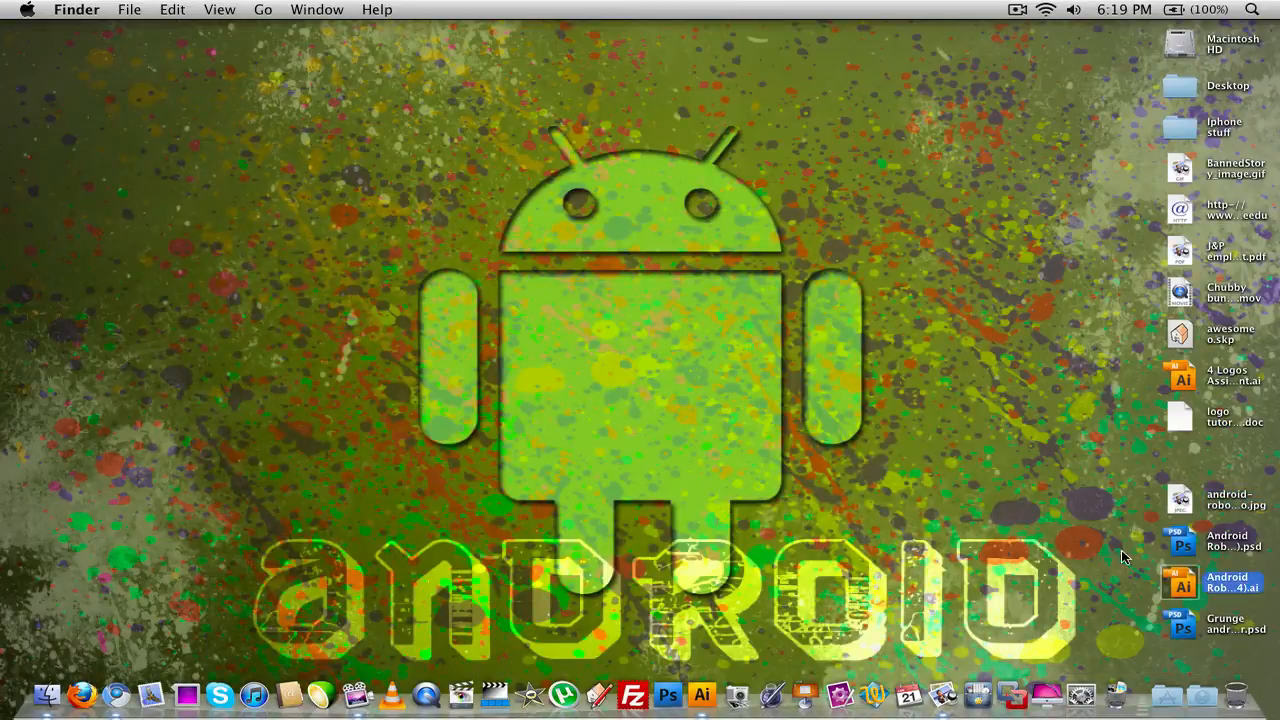
left_click(1068, 529)
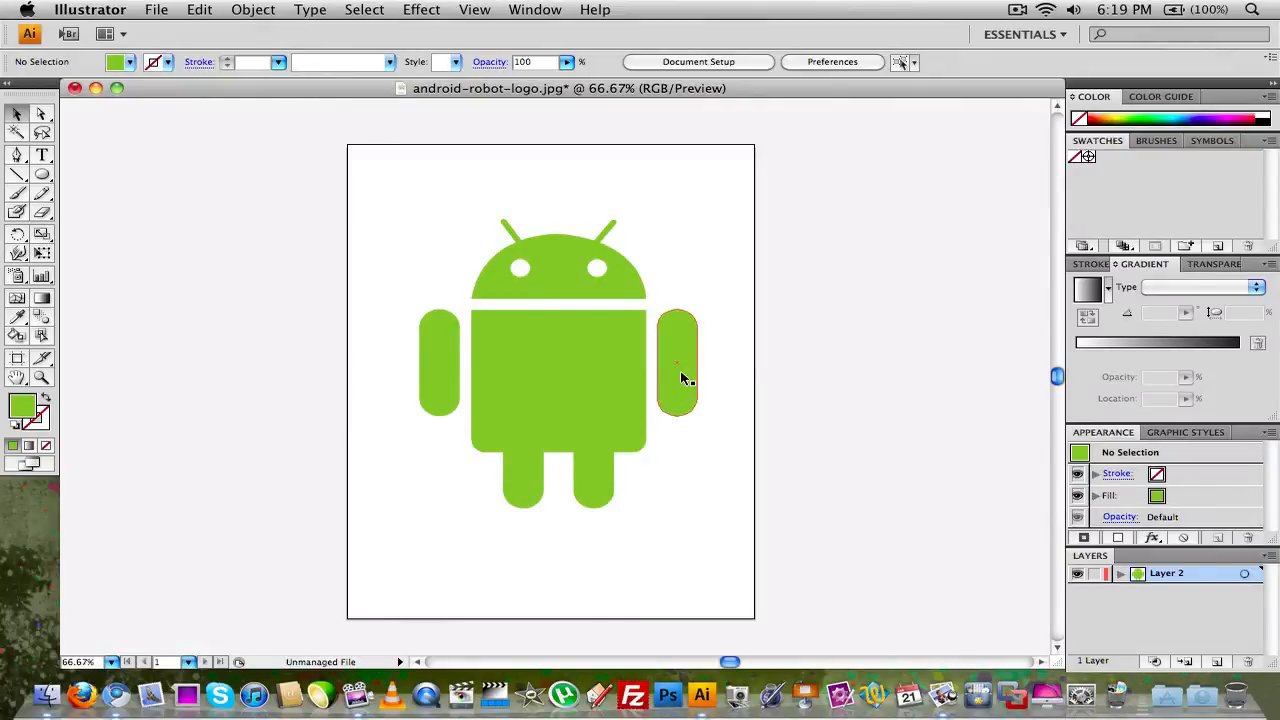
Start an export of the robot artwork to the Desktop and name the file Android Logo 2
left_click(157, 9)
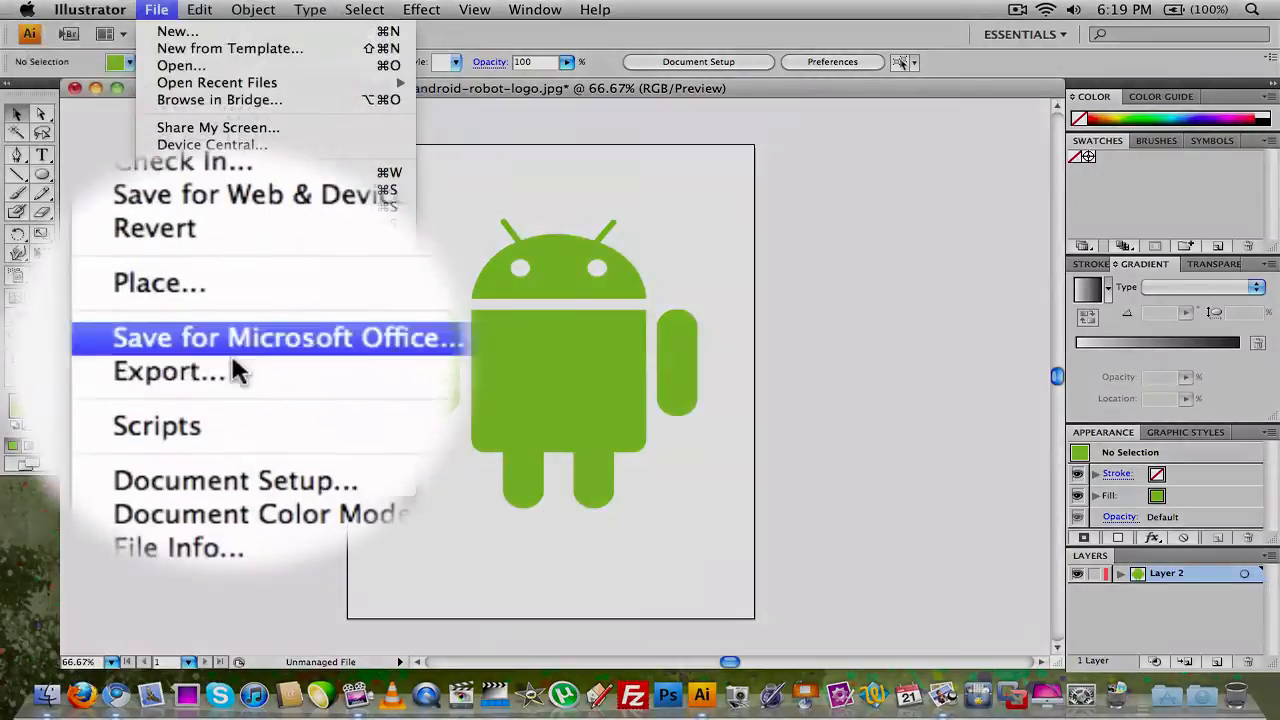
left_click(232, 366)
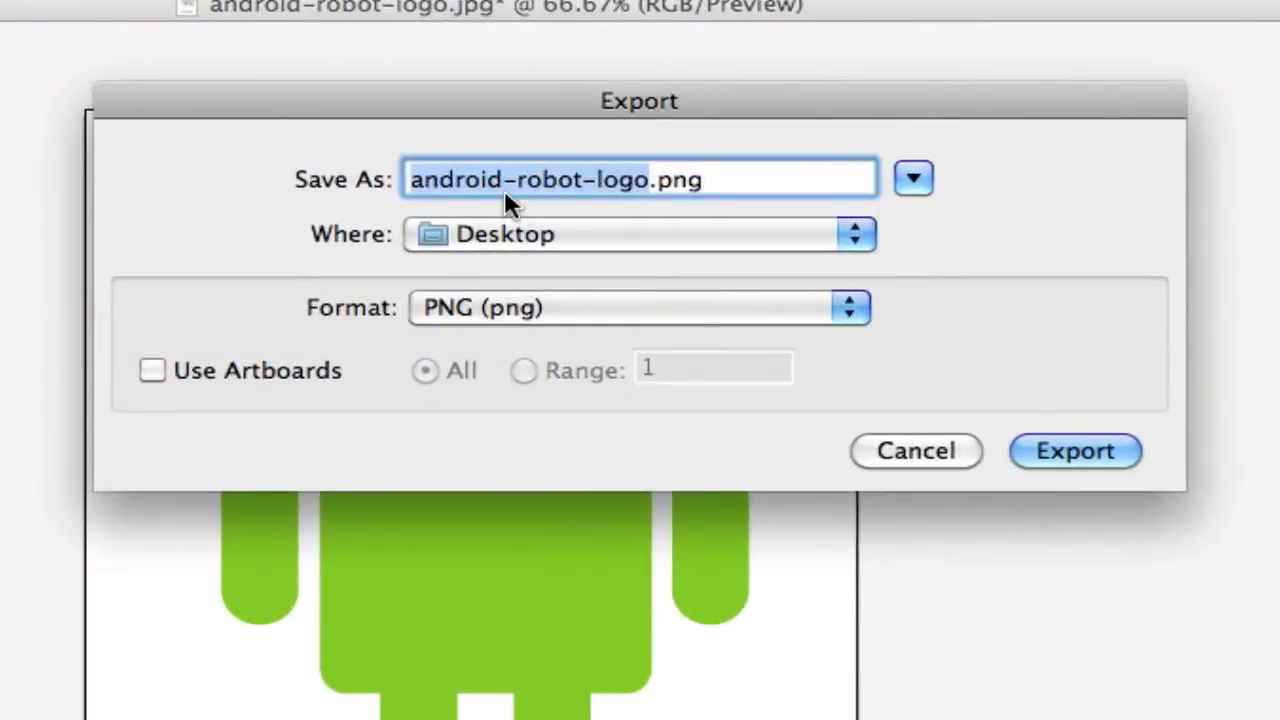
type("ANdr")
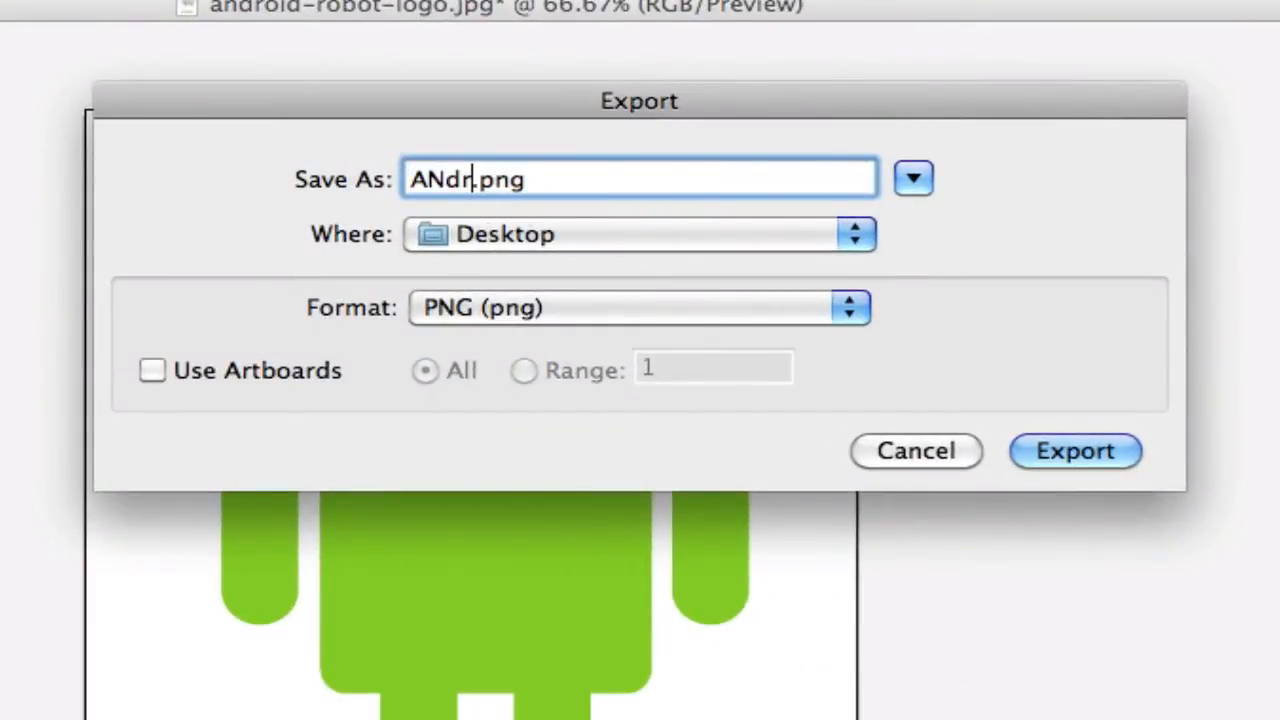
key("BackSpace")
key("BackSpace")
key("BackSpace")
type("ndroid Log")
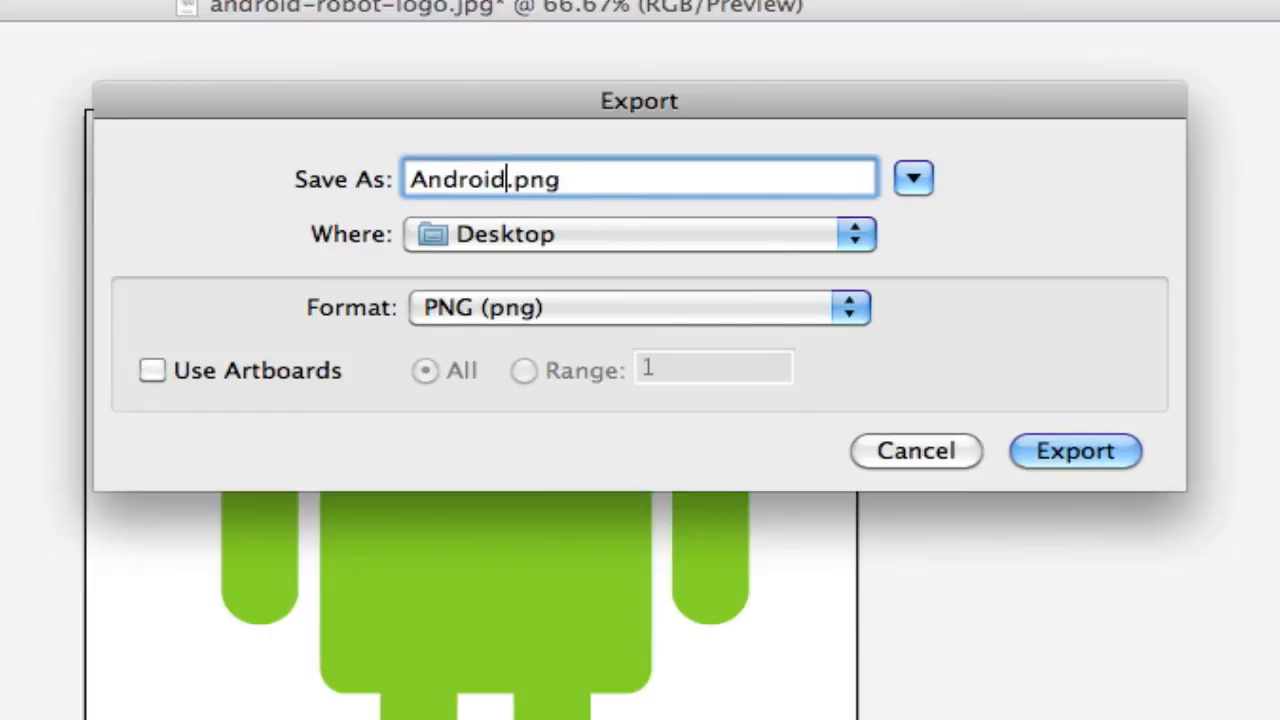
type("o 2")
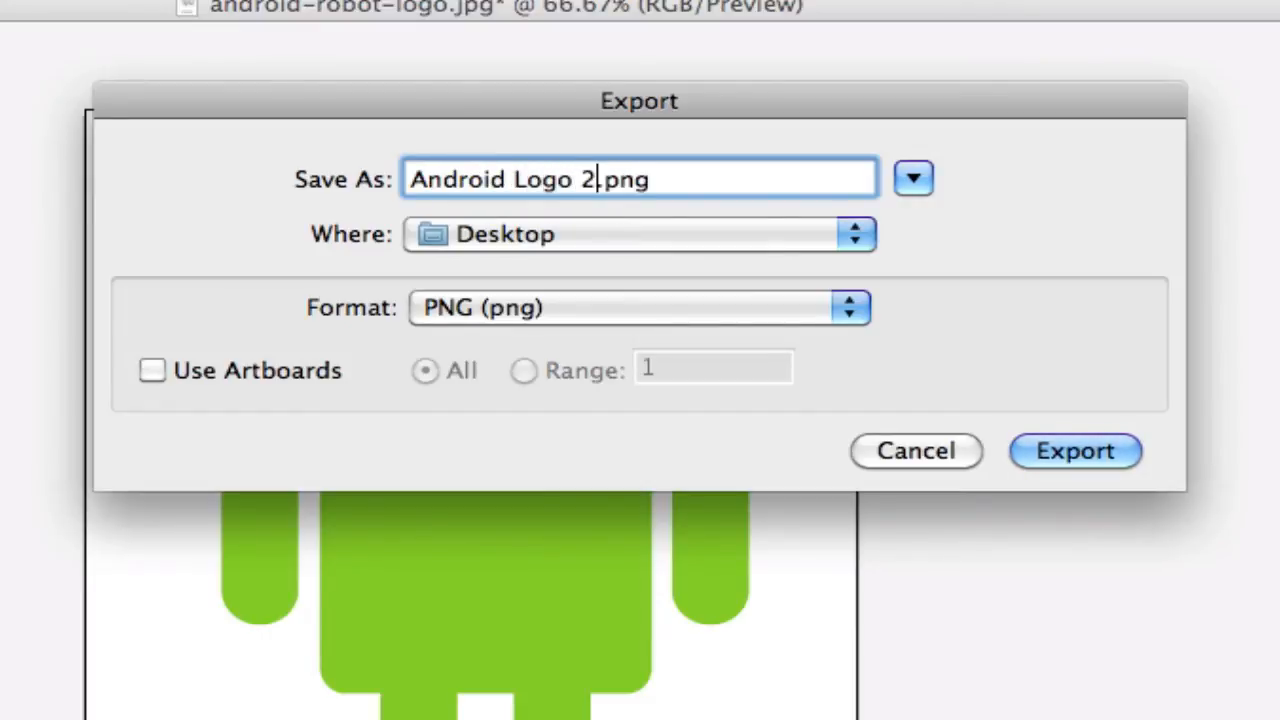
Set the export format to Photoshop (psd) and export with RGB color, medium 150 ppi resolution and layers written
left_click(428, 310)
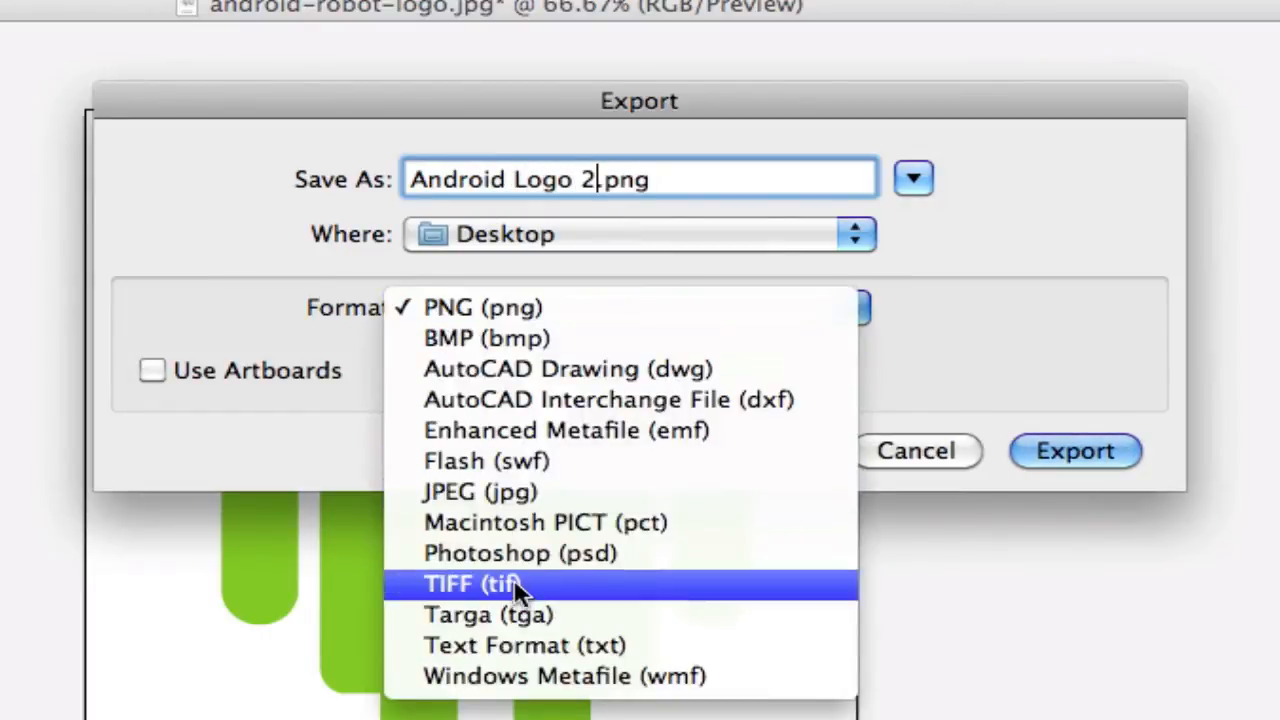
left_click(506, 553)
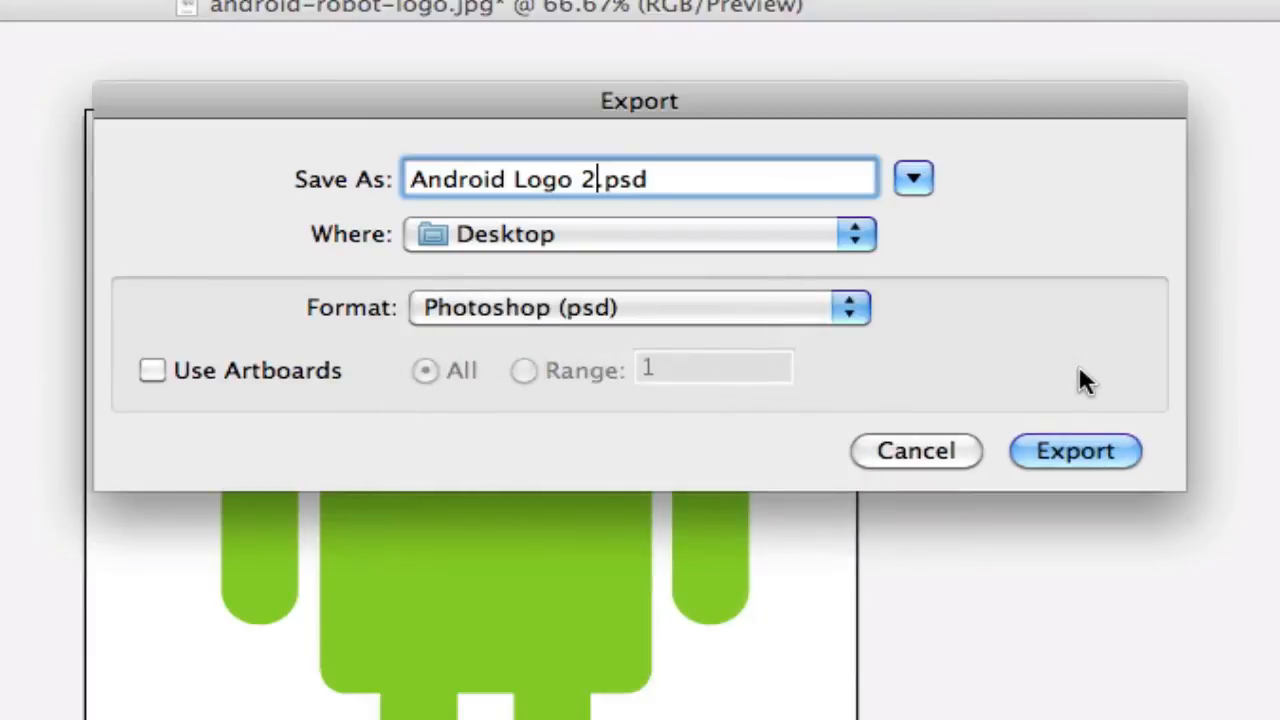
left_click(1073, 442)
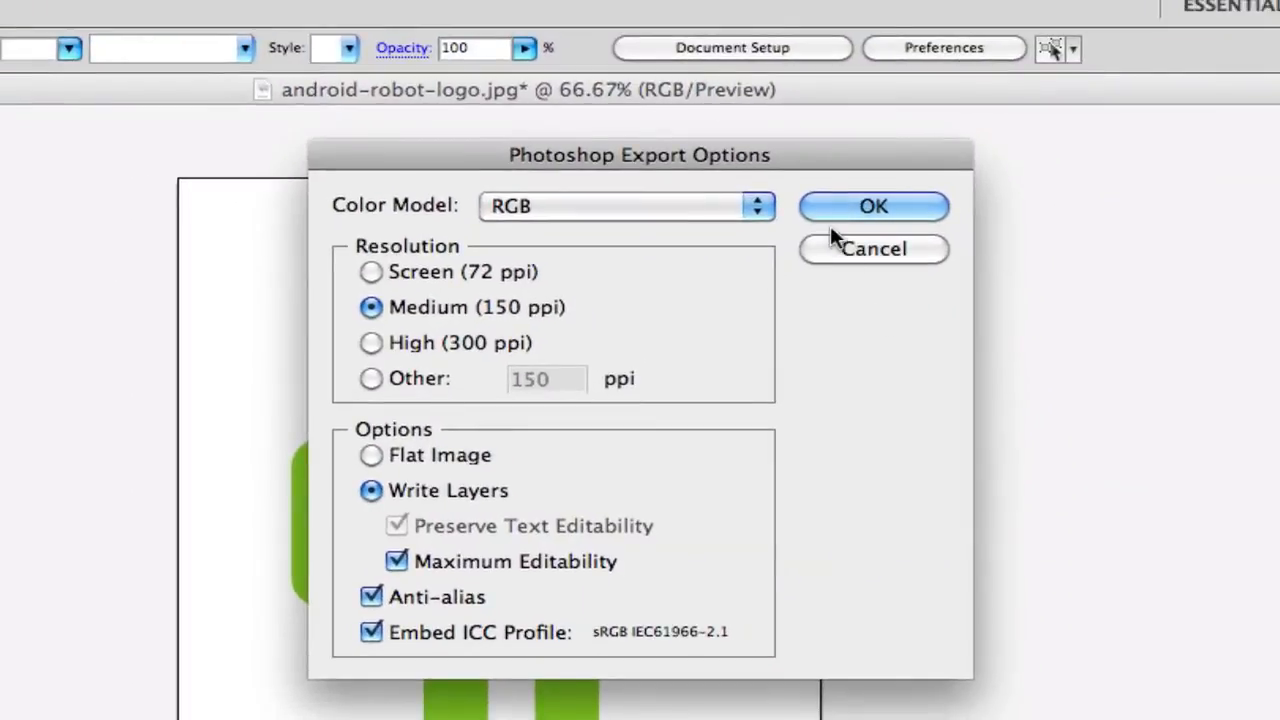
left_click(848, 200)
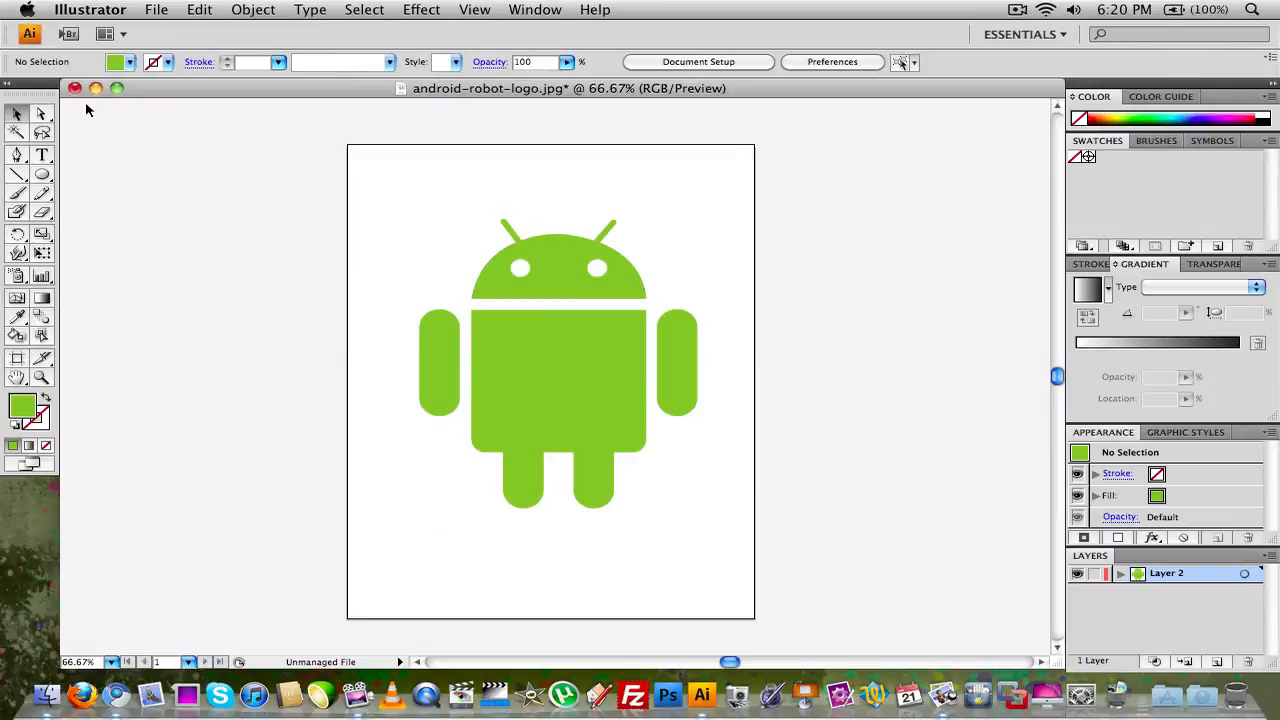
Close the android-robot-logo.jpg document without saving its changes
left_click(75, 89)
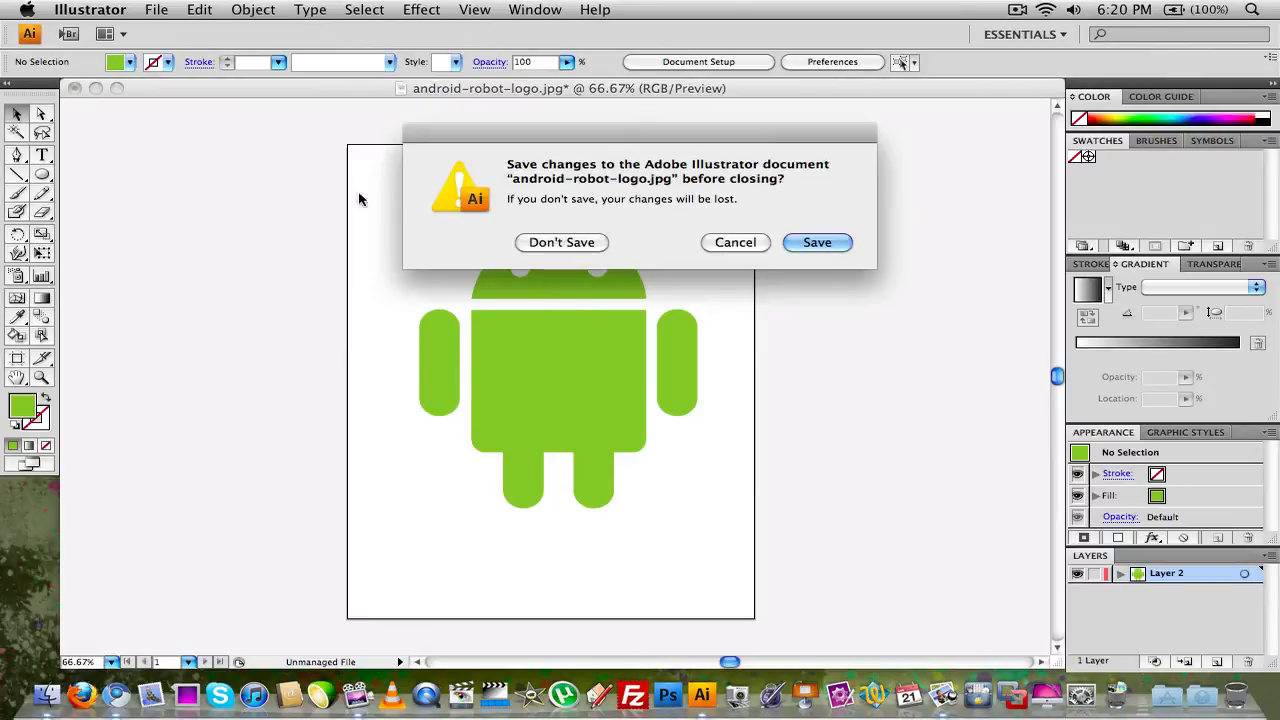
left_click(588, 245)
left_click(602, 235)
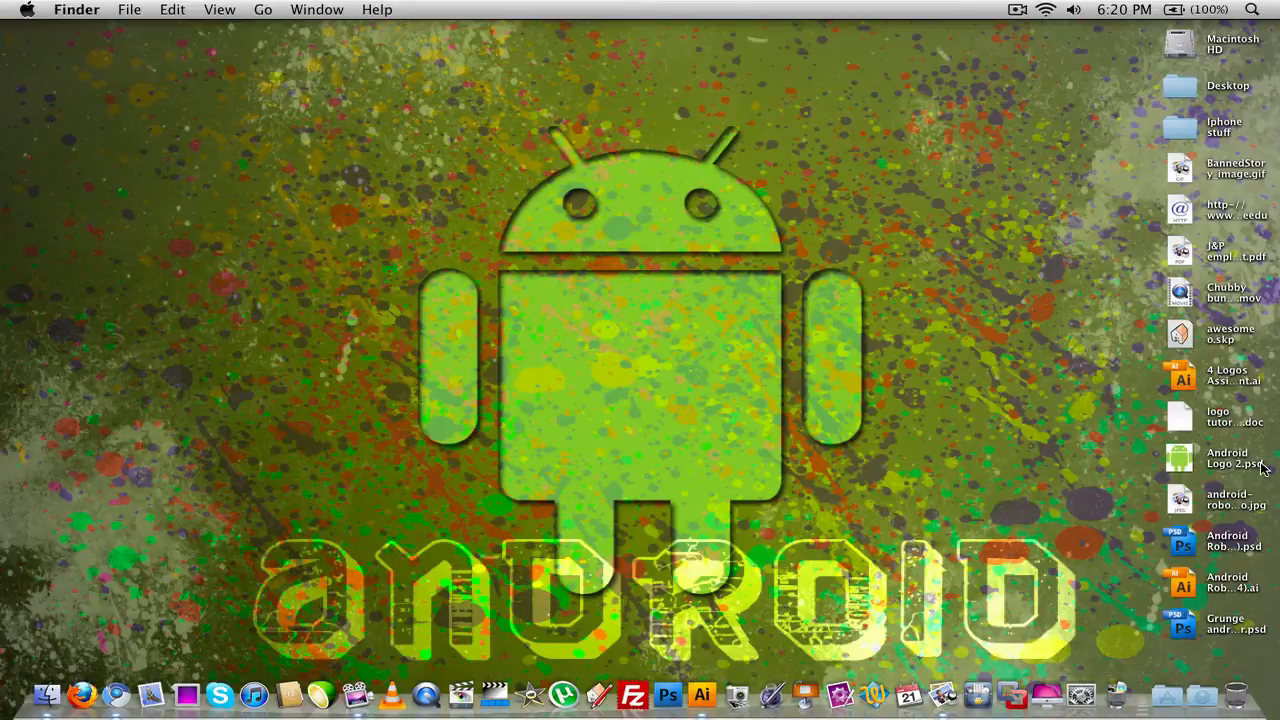
Move the exported Android Logo 2.psd file to an empty area of the desktop and deselect it
left_click_drag(1180, 457, 932, 190)
left_click(867, 174)
left_click(827, 207)
left_click(921, 254)
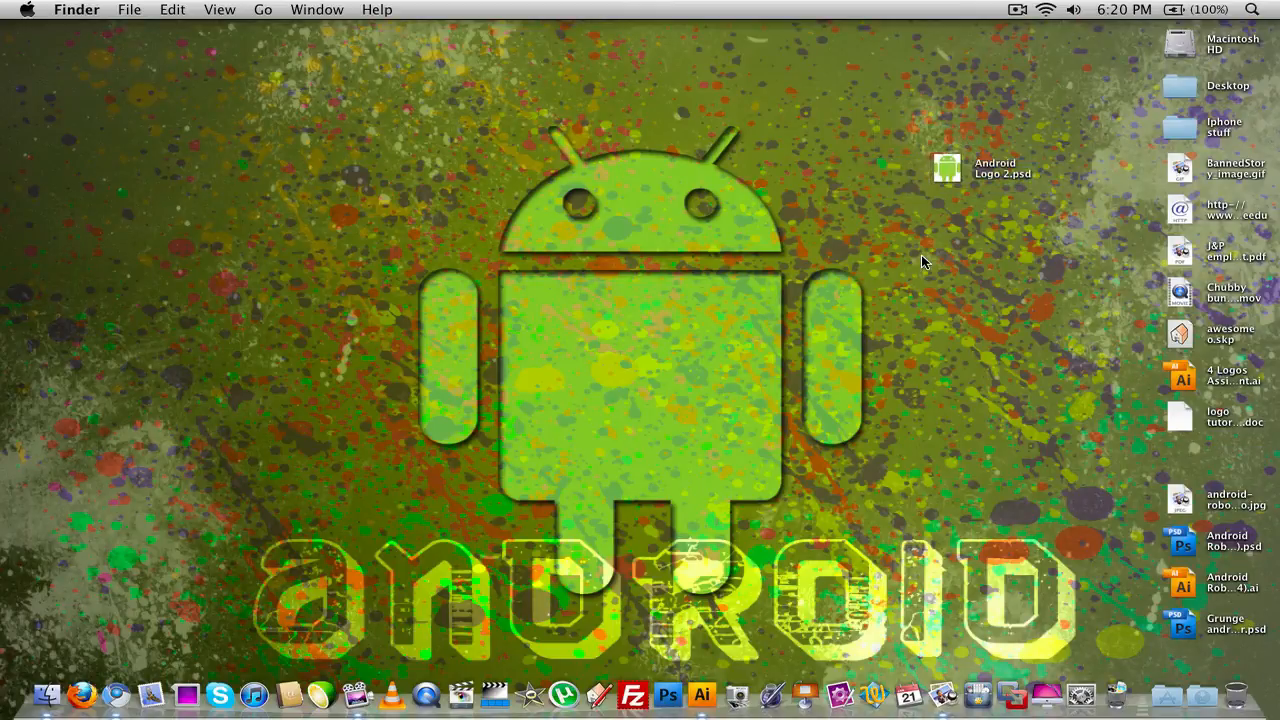
Return Android Logo 2.psd to the desktop icon column below the logo tutorial document and deselect it
left_click_drag(694, 219, 597, 489)
left_click_drag(680, 308, 785, 466)
left_click_drag(667, 403, 516, 474)
left_click_drag(958, 172, 1160, 466)
left_click(997, 437)
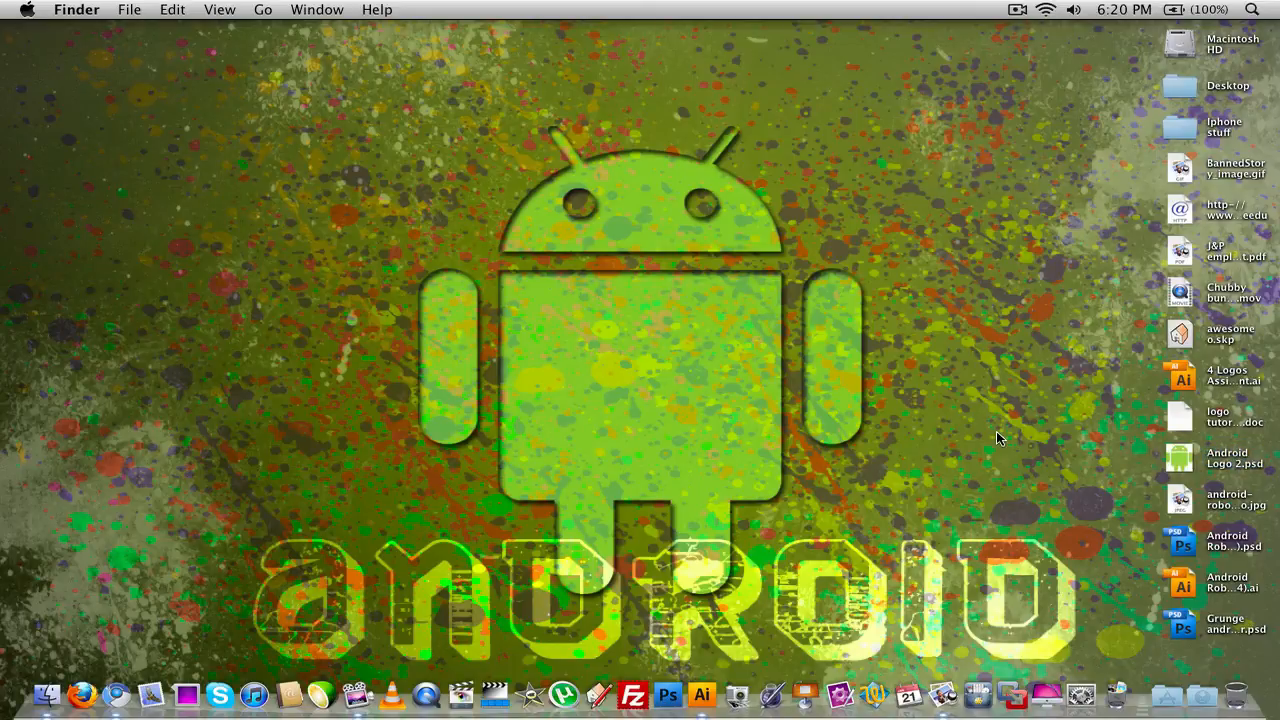